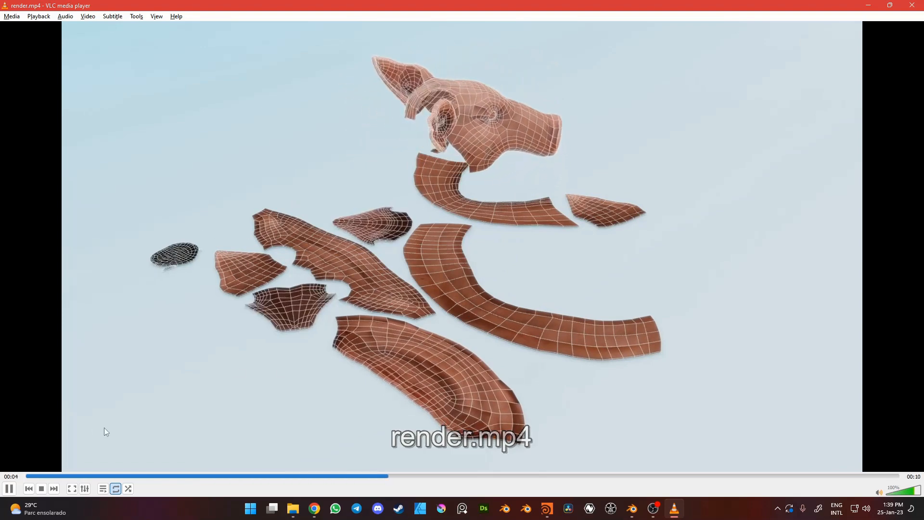
Pause the render.mp4 preview and switch to the Blender scene with the bottle.
left_click(9, 488)
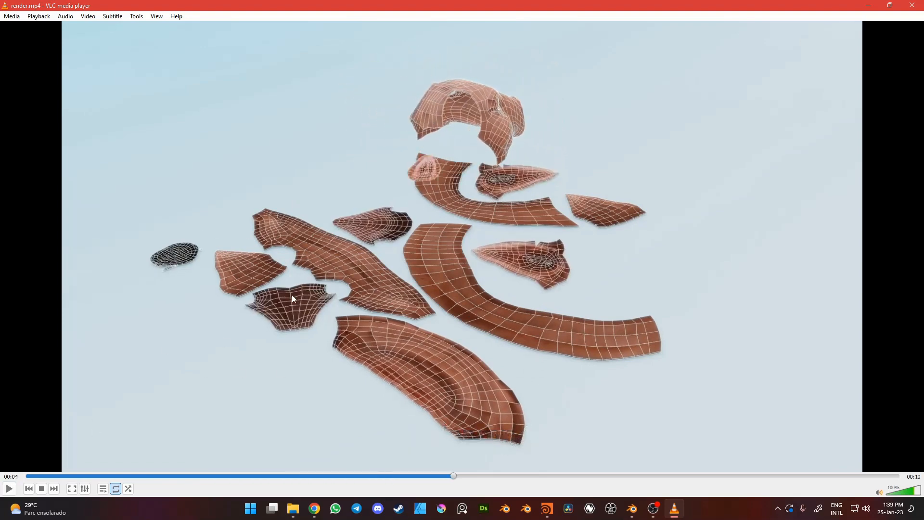
left_click(869, 9)
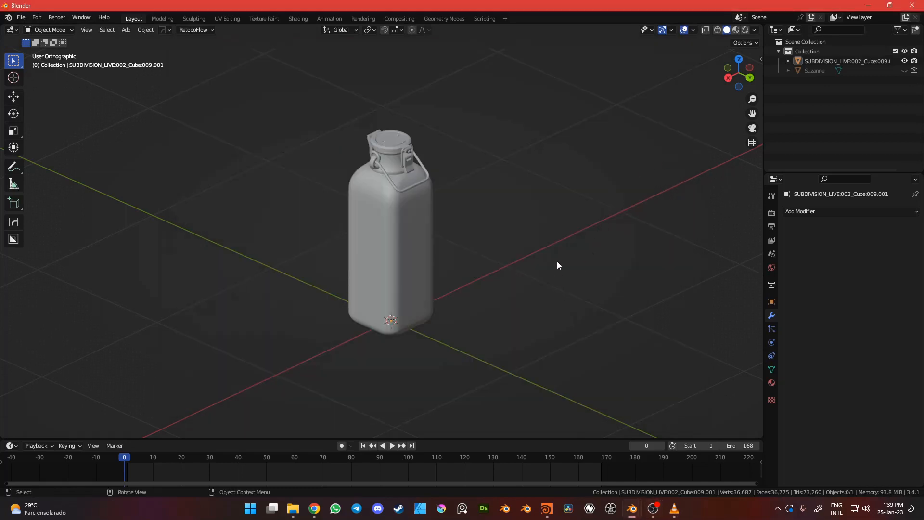
middle_click_drag(526, 260, 524, 246, "shift")
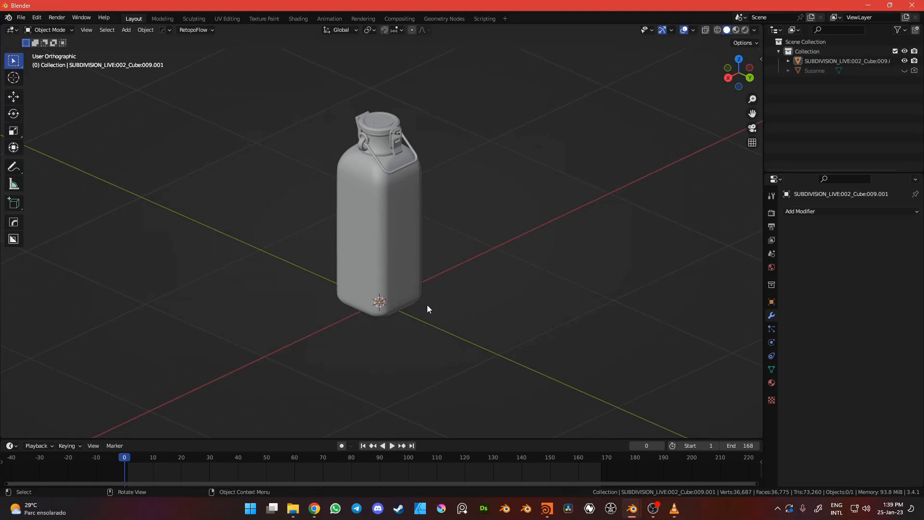
Select the bottle and show its mesh data properties to check its UV maps.
left_click(382, 214)
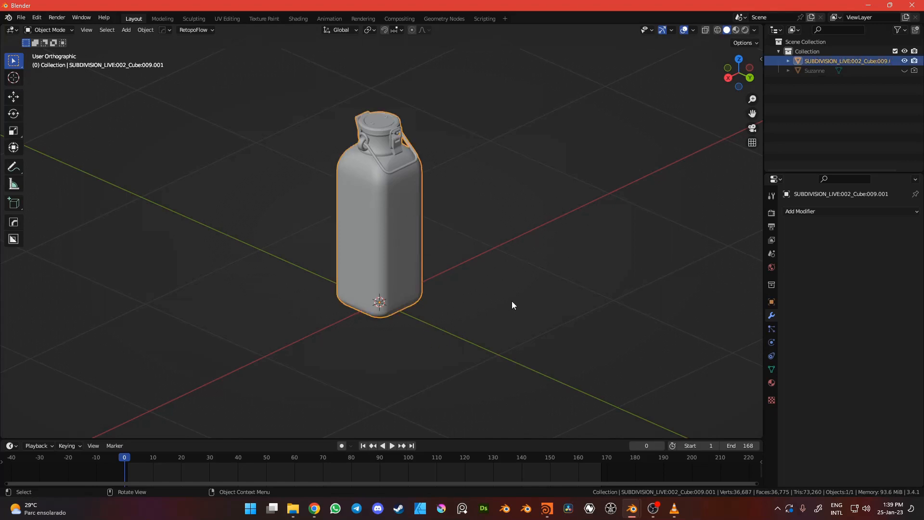
middle_click_drag(512, 301, 593, 328)
left_click(772, 369)
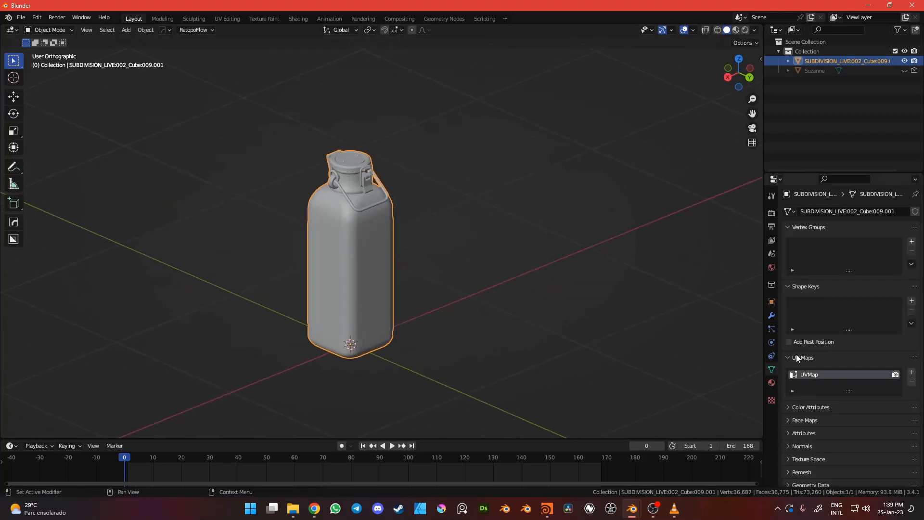
middle_click_drag(432, 343, 407, 320, "shift")
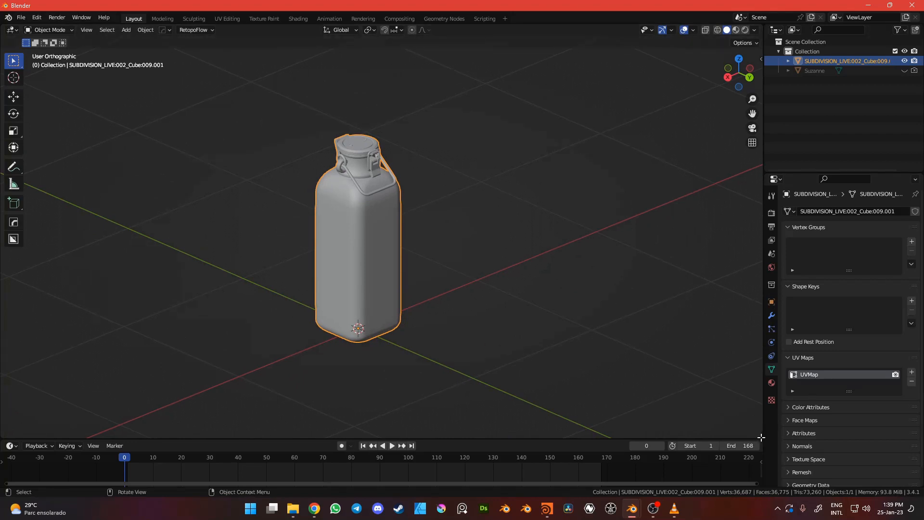
Split the 3D viewport vertically and turn the new, larger area into a UV Editor.
left_click_drag(760, 437, 273, 324)
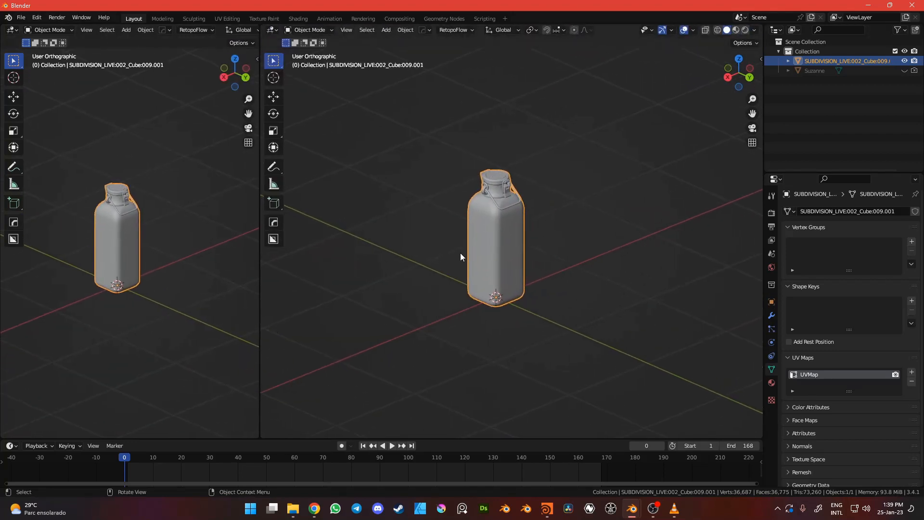
key("ctrl+alt+s")
left_click(525, 218)
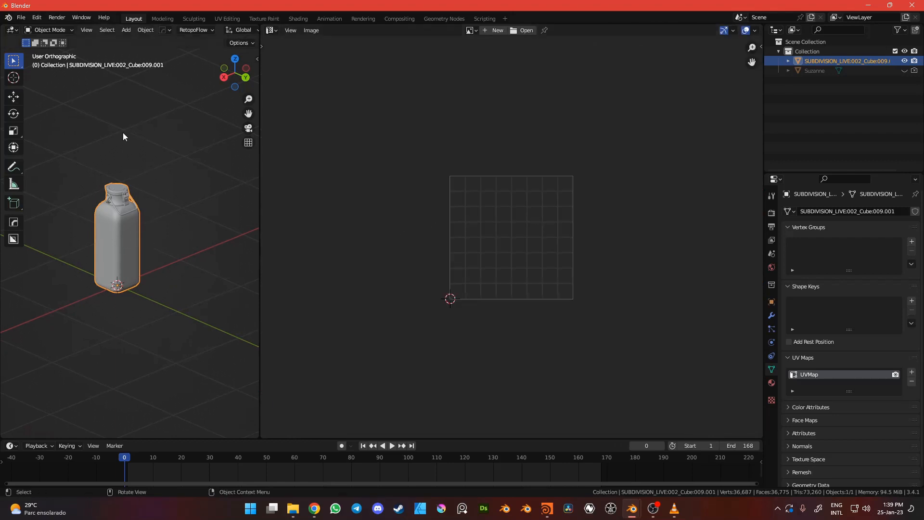
Enter Edit Mode on the bottle with edge selection and mark seams from its UV islands.
key("ctrl+Tab")
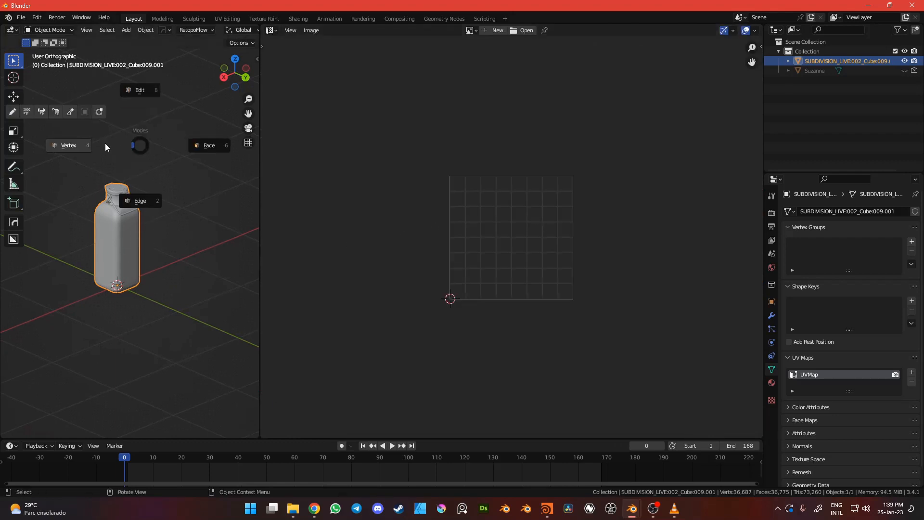
left_click(141, 201)
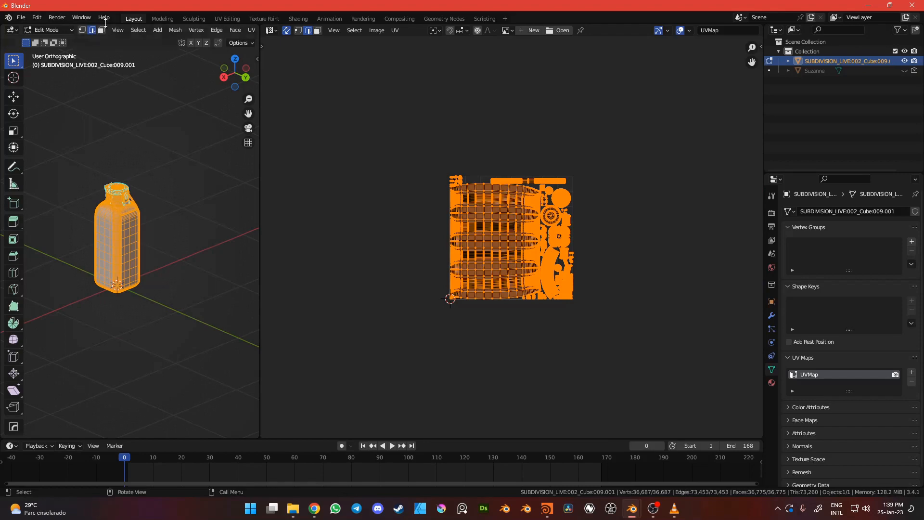
scroll(103, 113, "up", 5)
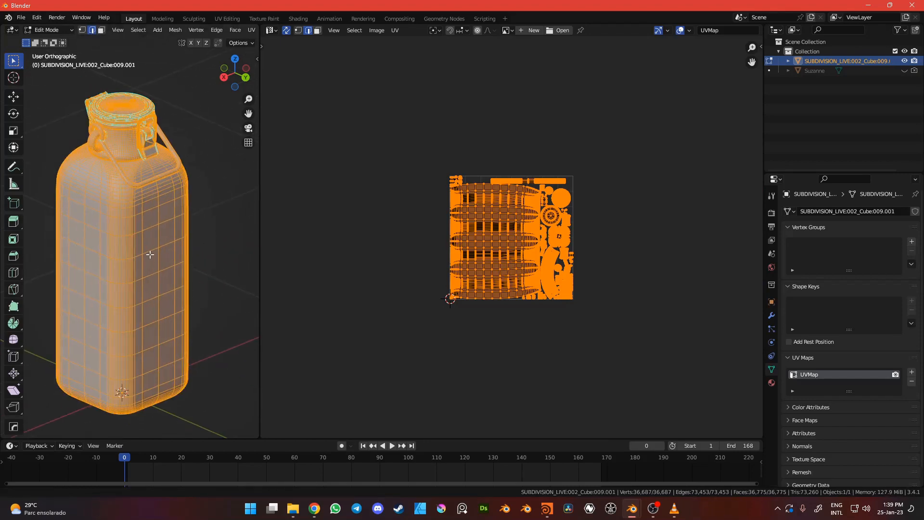
scroll(628, 169, "up", 5)
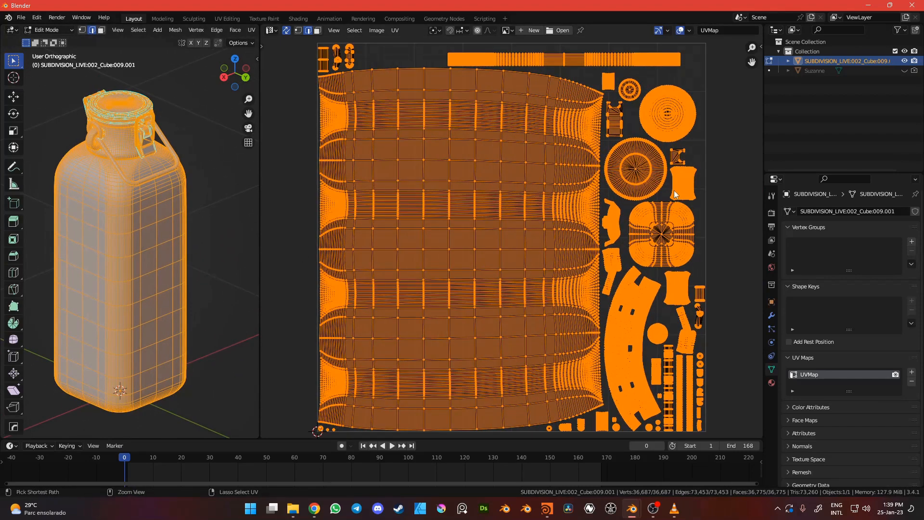
scroll(644, 180, "down", 2)
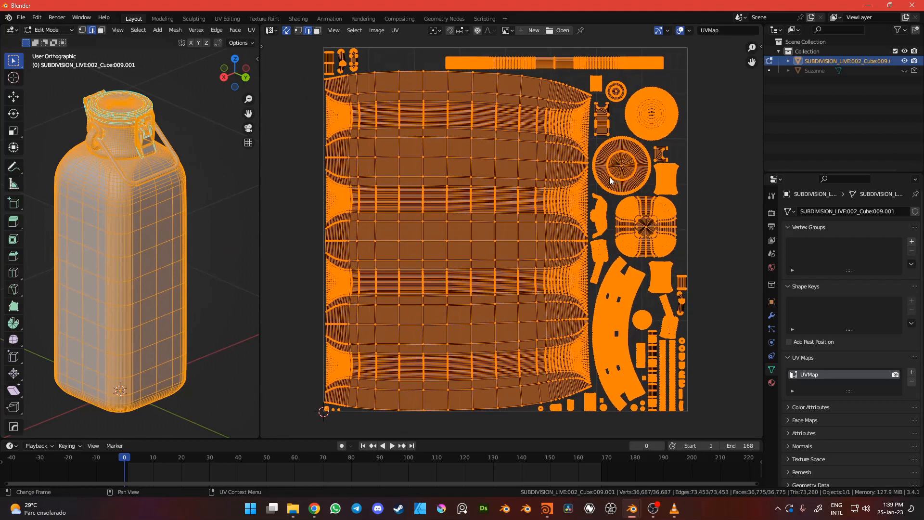
left_click(395, 31)
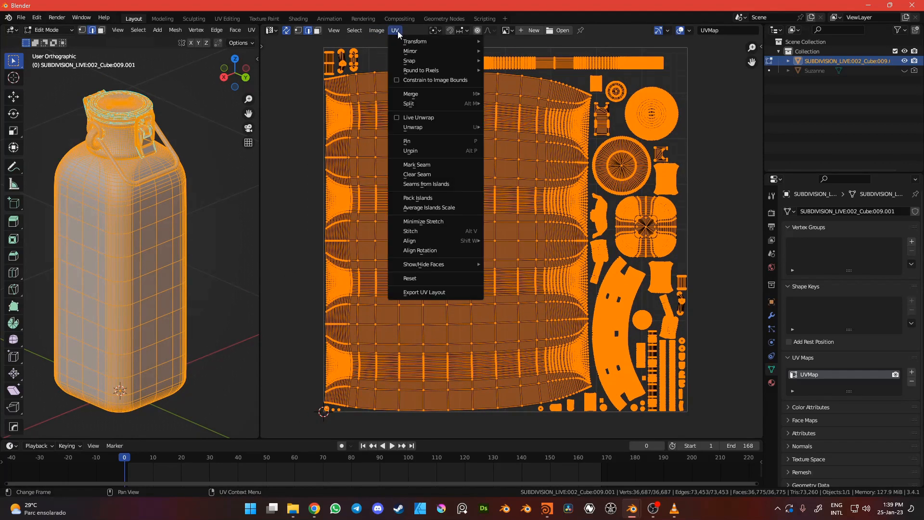
left_click(432, 185)
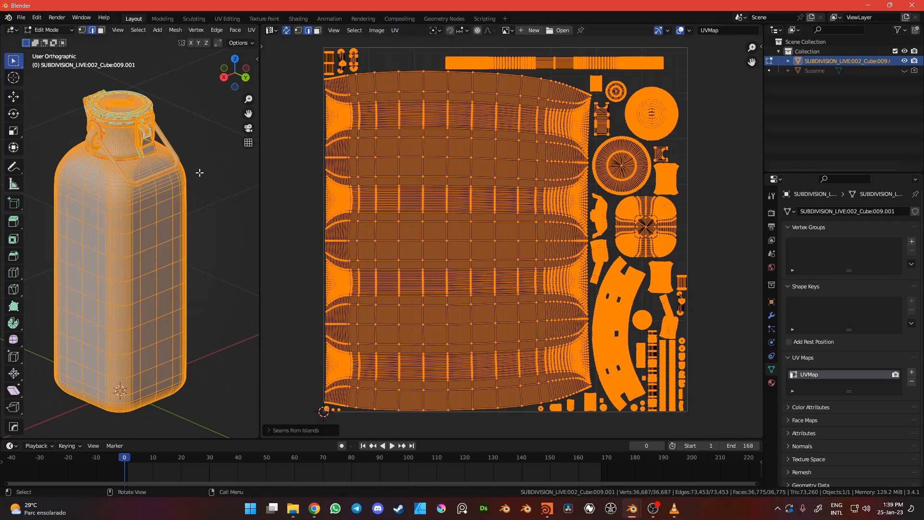
Replace the full mesh selection with a single edge and merge the UV Editor area back into the 3D viewport.
left_click(208, 150)
middle_click_drag(207, 150, 182, 80, "ctrl")
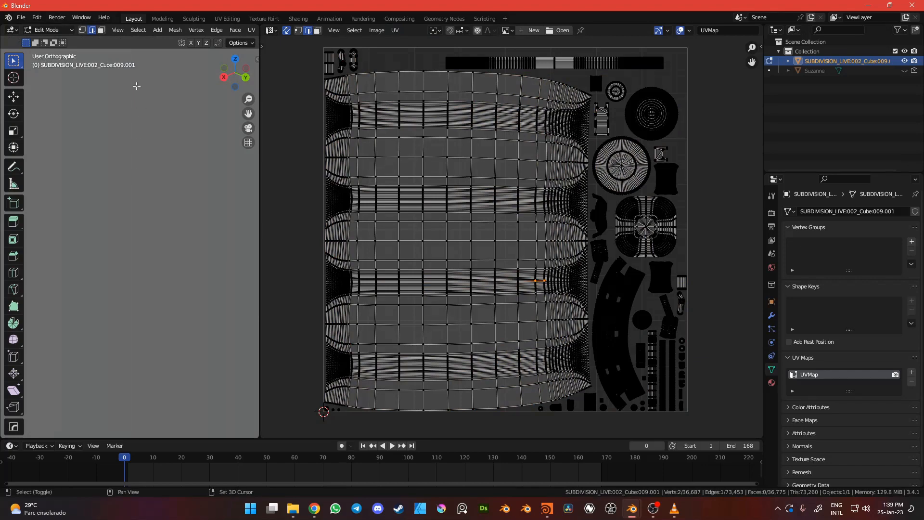
middle_click_drag(141, 145, 124, 185, "ctrl")
middle_click_drag(124, 67, 136, 294, "shift")
middle_click_drag(140, 225, 163, 192, "ctrl")
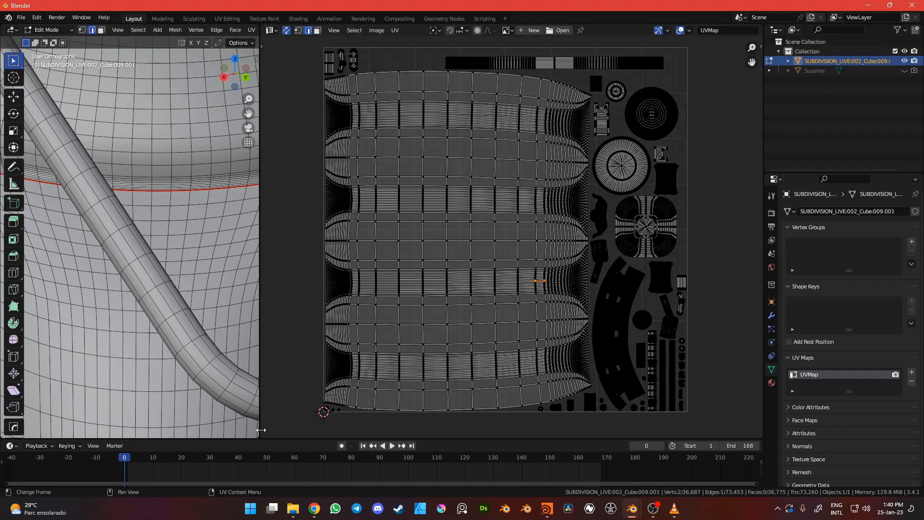
left_click_drag(256, 436, 404, 202)
Use Select Similar by Seam to extend the selected neck edge to all seam edges of the bottle.
scroll(403, 203, "down", 5)
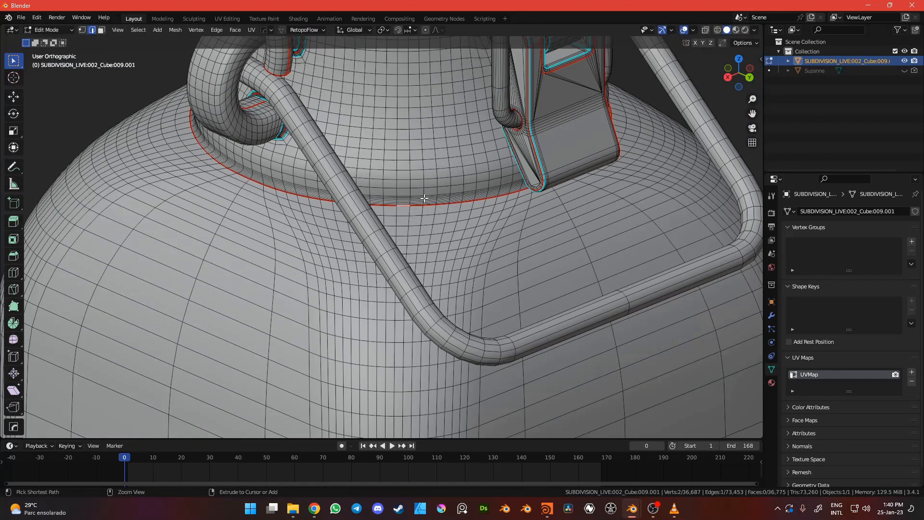
scroll(408, 211, "up", 3)
scroll(437, 188, "down", 5)
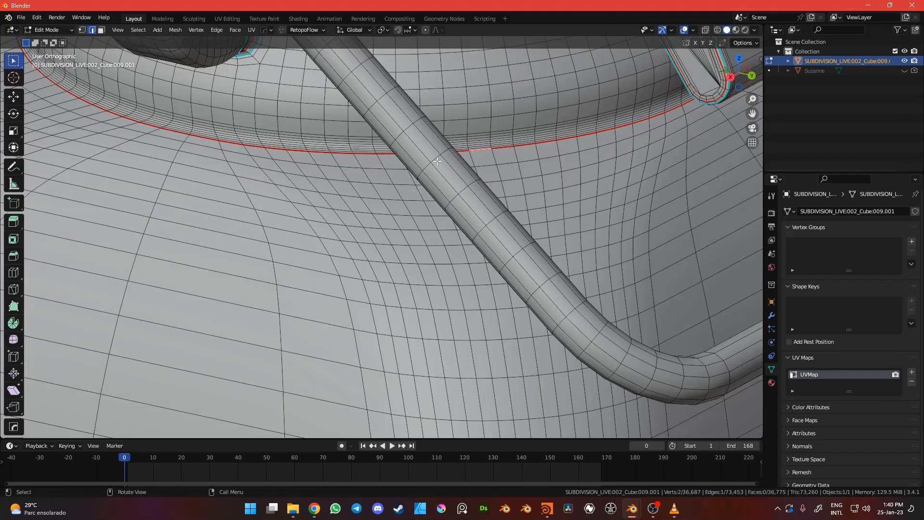
key("shift+g")
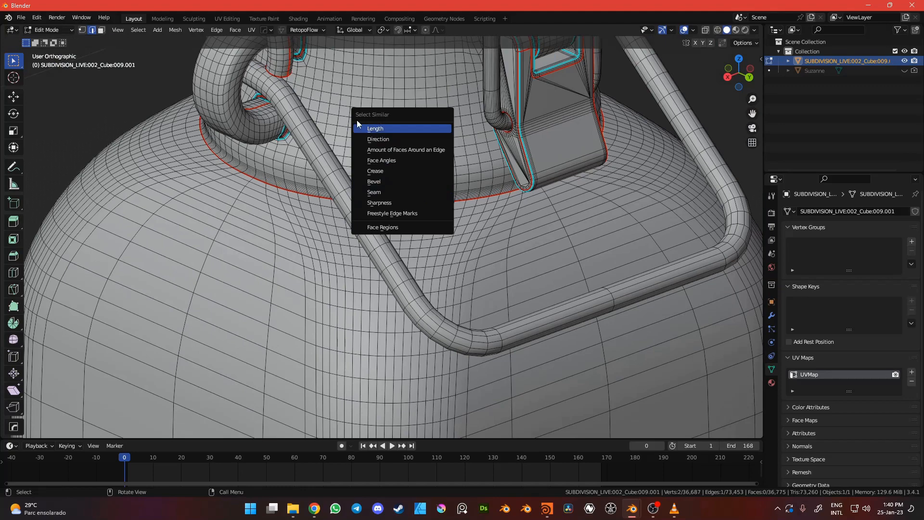
left_click(385, 193)
scroll(345, 243, "down", 6)
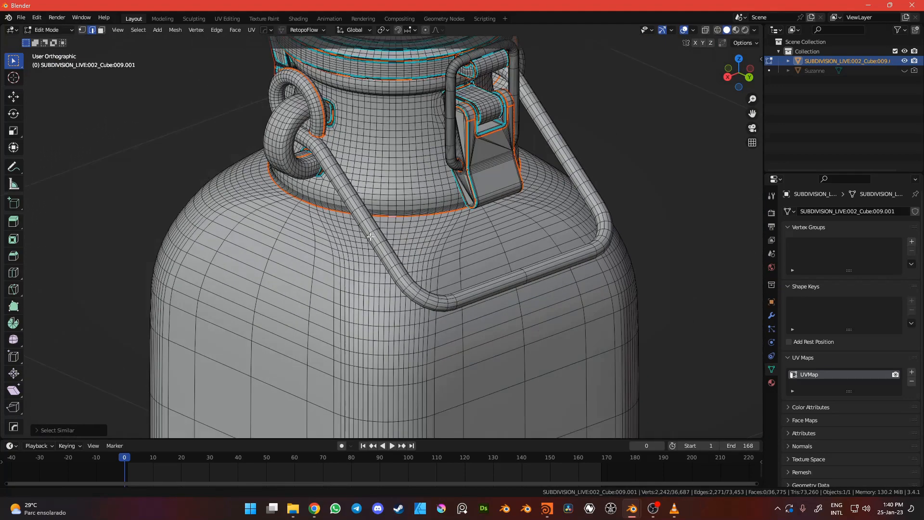
Rip the mesh along the selected seam edges, leaving the split vertices at their original positions.
key("shift+z")
mouse_move(345, 243)
middle_mouse_down()
mouse_move(423, 209)
mouse_move(348, 244)
mouse_move(362, 228)
mouse_move(344, 255)
mouse_move(379, 254)
mouse_move(392, 213)
mouse_move(381, 250)
middle_mouse_up()
key("shift+z")
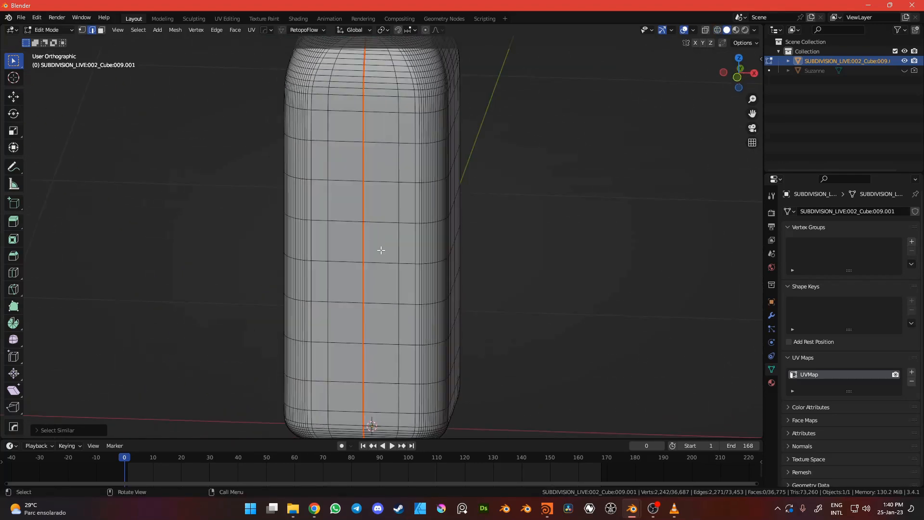
key("g")
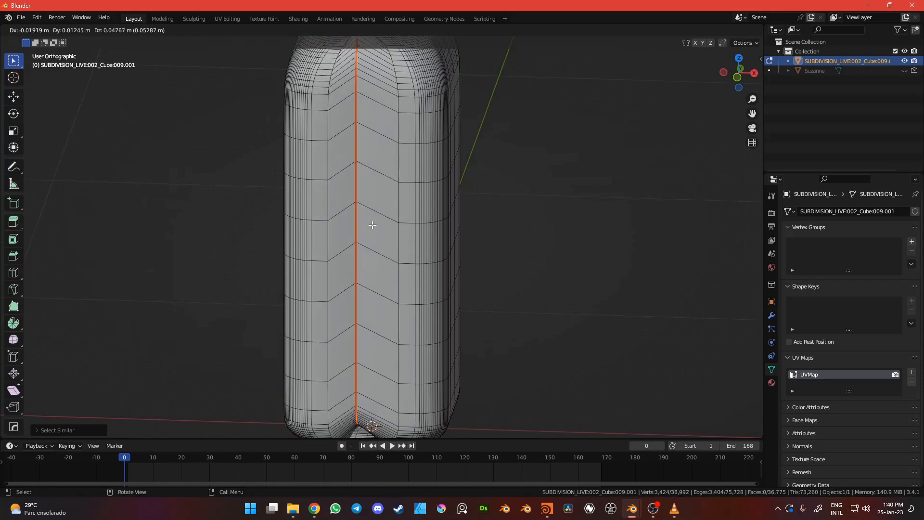
right_click(384, 277)
middle_click_drag(383, 276, 365, 223)
middle_click_drag(342, 337, 348, 260, "shift")
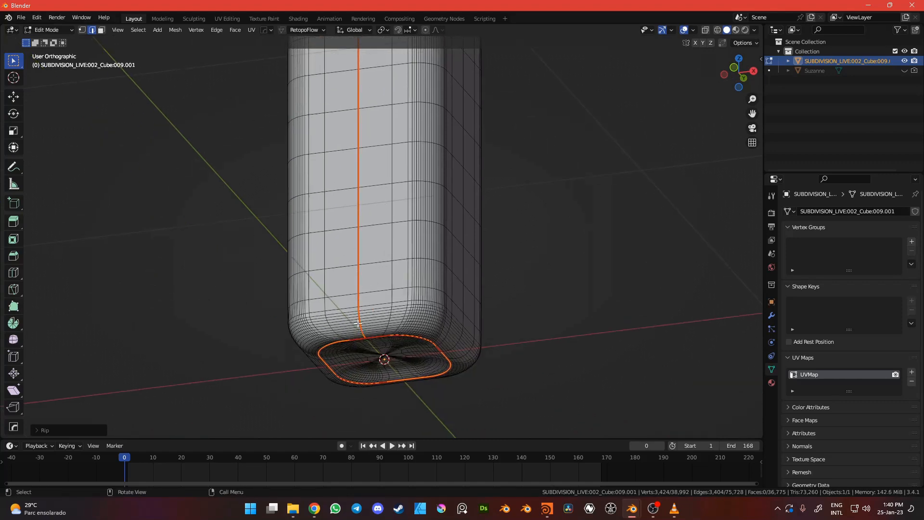
middle_click_drag(358, 323, 363, 196)
mouse_move(369, 236)
middle_mouse_down("ctrl")
mouse_move(372, 192)
mouse_move(361, 279)
mouse_move(362, 215)
mouse_move(370, 224)
middle_mouse_up("ctrl")
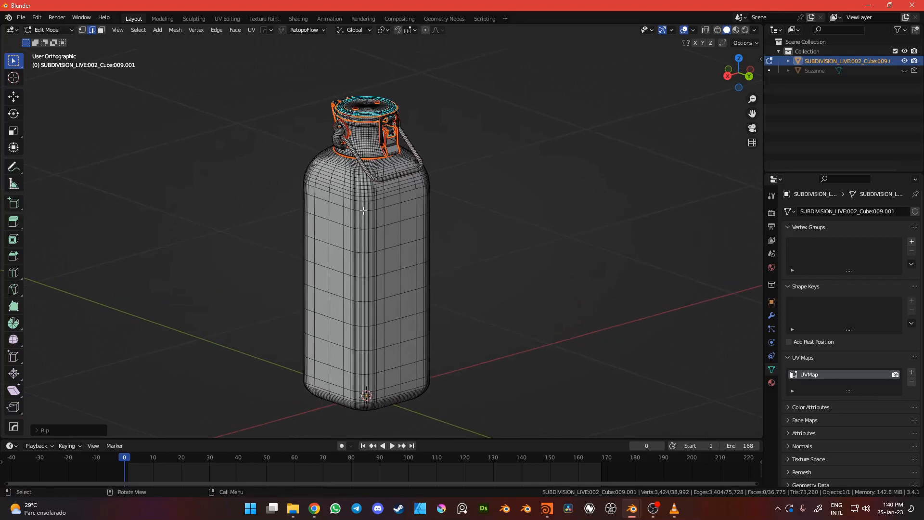
Return the bottle to Object Mode and deselect it.
key("ctrl+Tab")
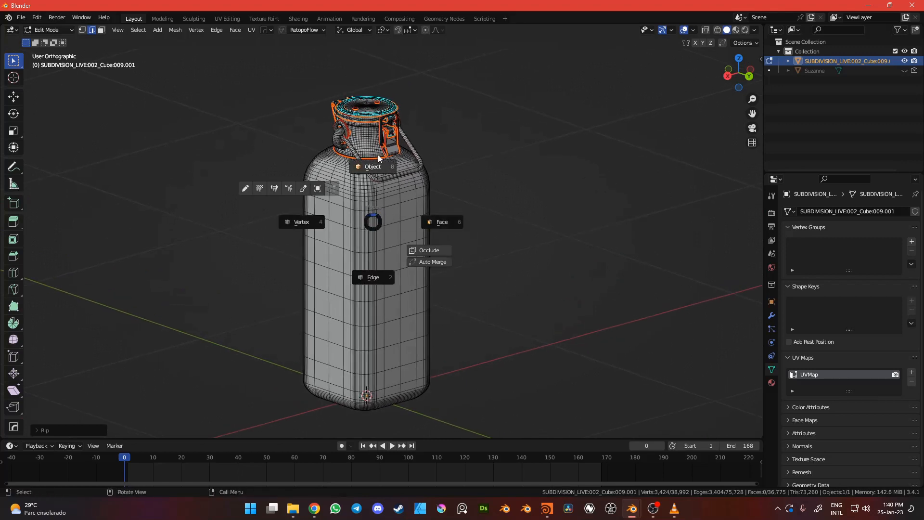
left_click(376, 156)
left_click(478, 178)
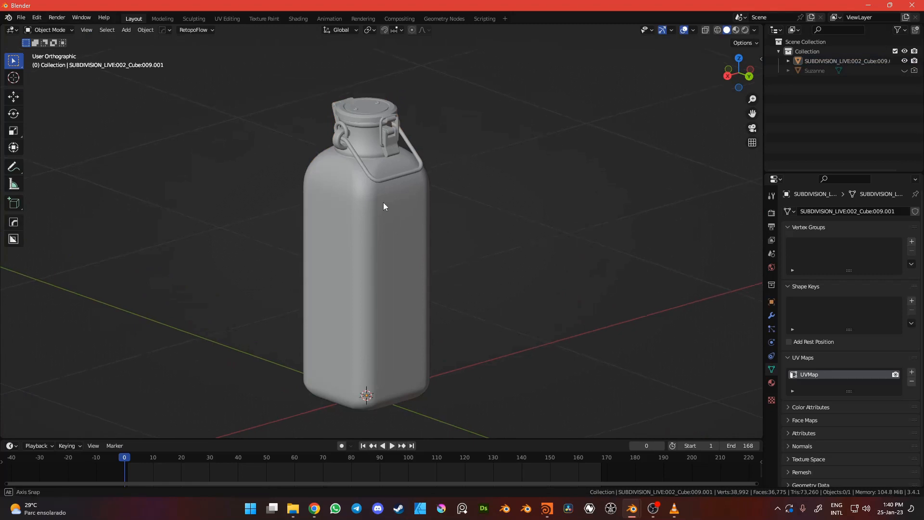
middle_click_drag(384, 204, 398, 239)
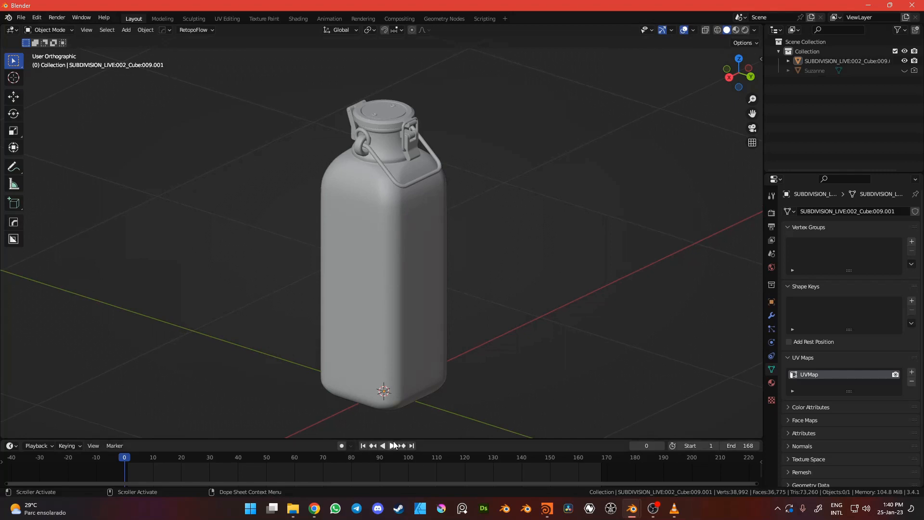
Enlarge the timeline area, split it horizontally, and turn the lower part into a Geometry Node Editor.
left_click_drag(395, 439, 402, 237)
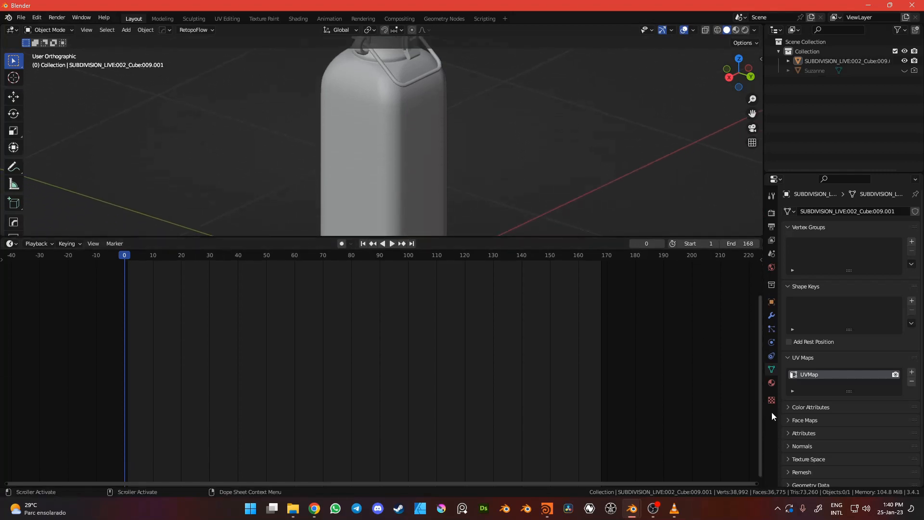
left_click_drag(759, 479, 751, 296)
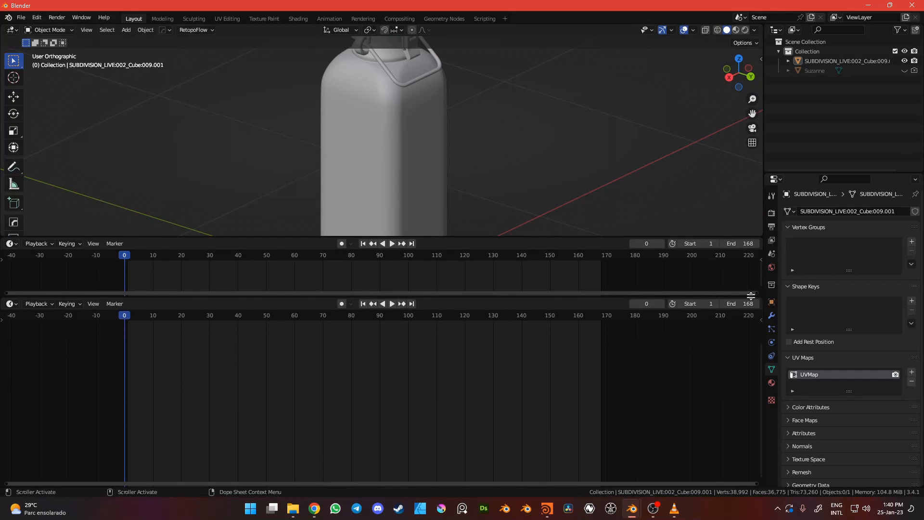
left_click(9, 305)
left_click(60, 383)
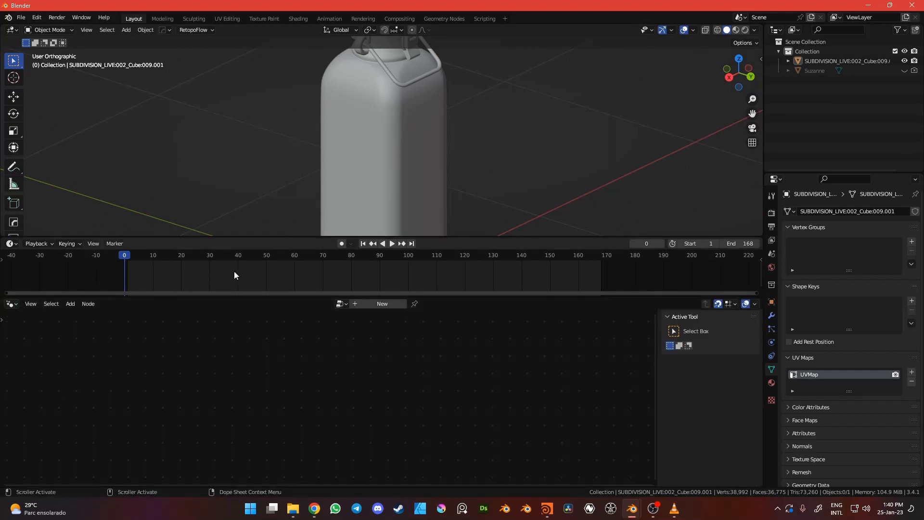
Select the bottle and create a new geometry nodes tree for it.
left_click(386, 157)
scroll(490, 126, "down", 3)
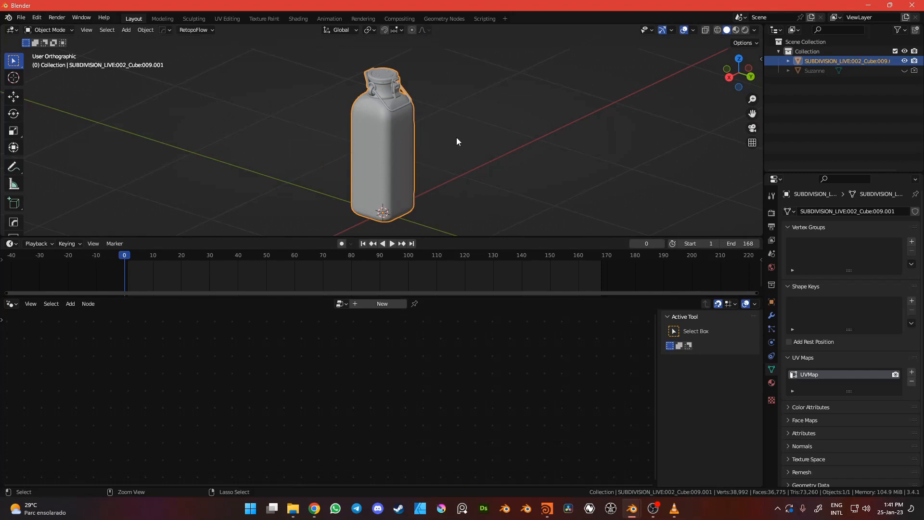
middle_click_drag(448, 165, 440, 146, "shift")
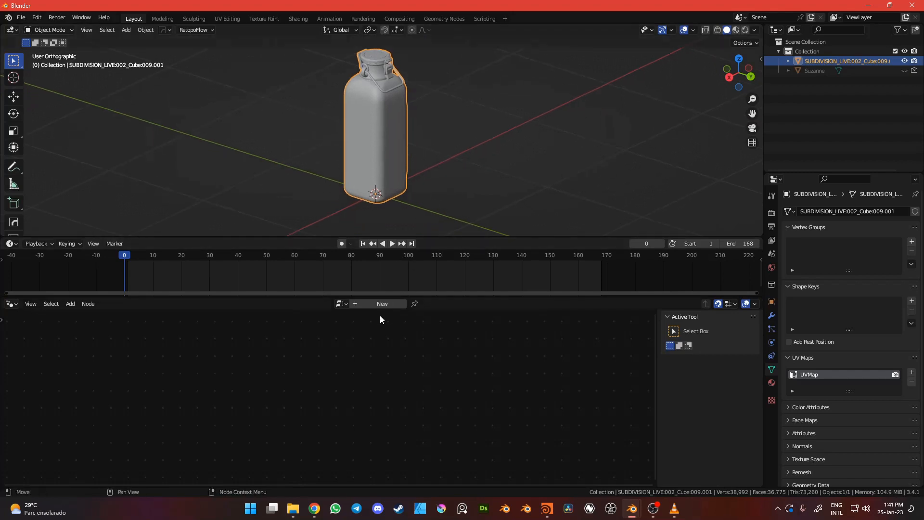
middle_click_drag(406, 199, 395, 184)
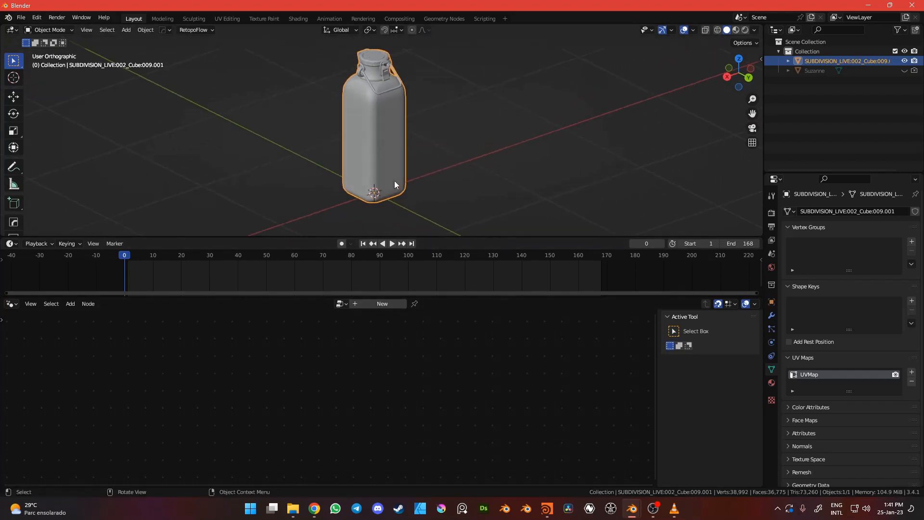
left_click(380, 308)
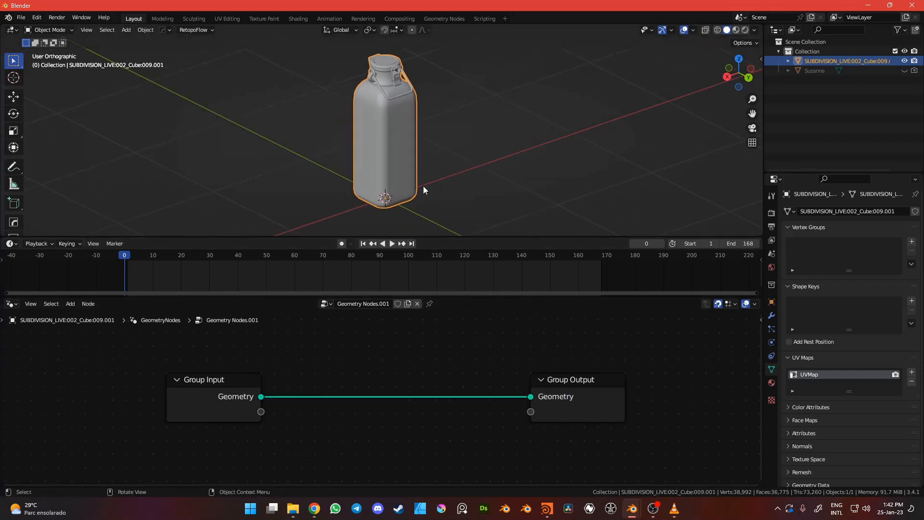
Add a Position node and place it below the Group Input node.
key("shift+a")
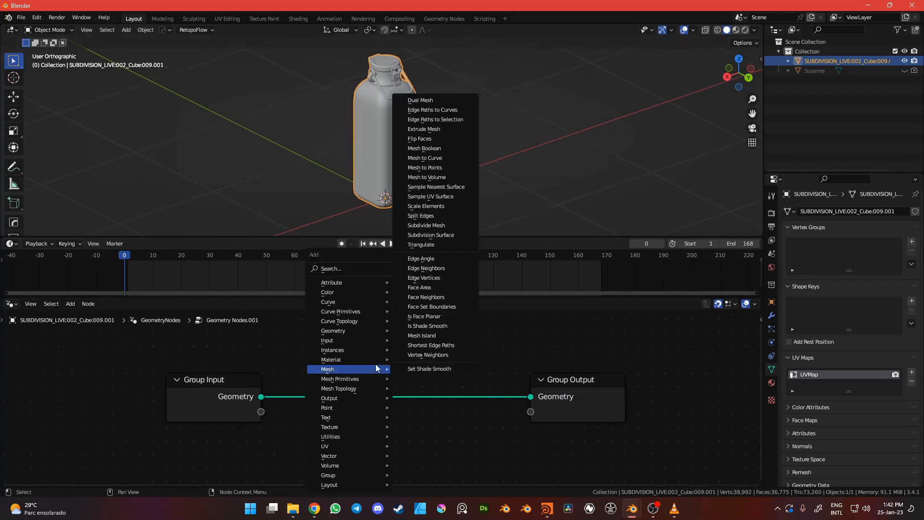
type("sposi")
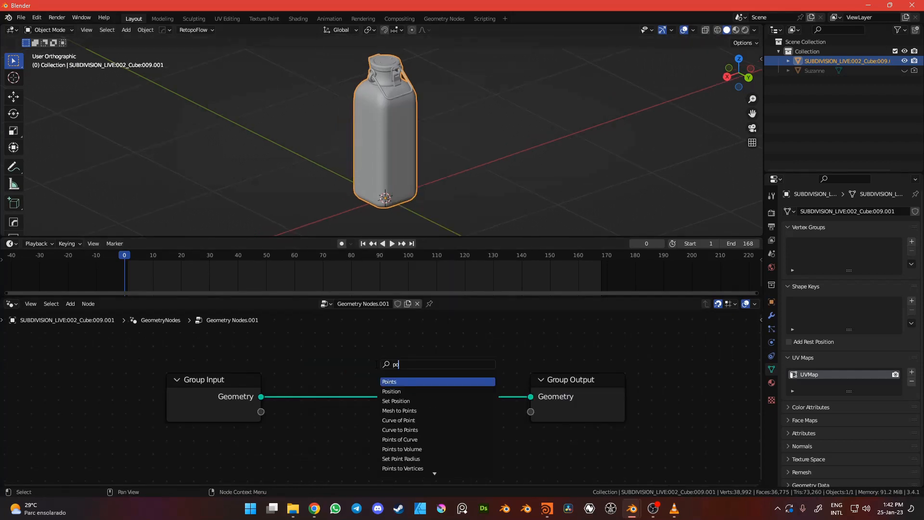
key("Return")
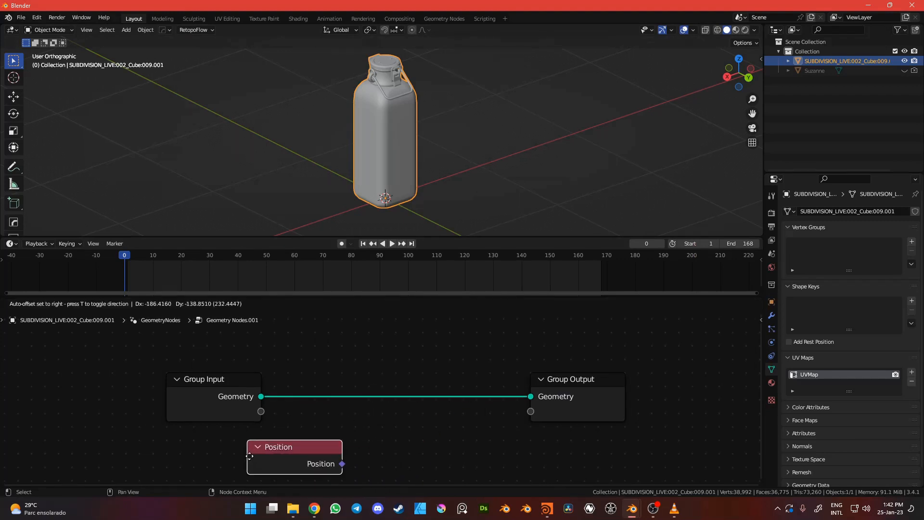
left_click(197, 464)
middle_click_drag(320, 375, 311, 478)
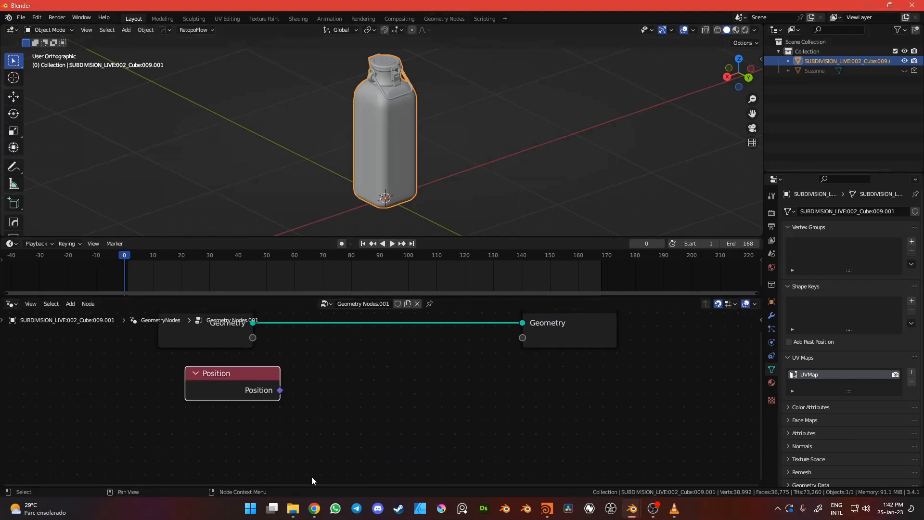
left_click_drag(235, 383, 208, 397)
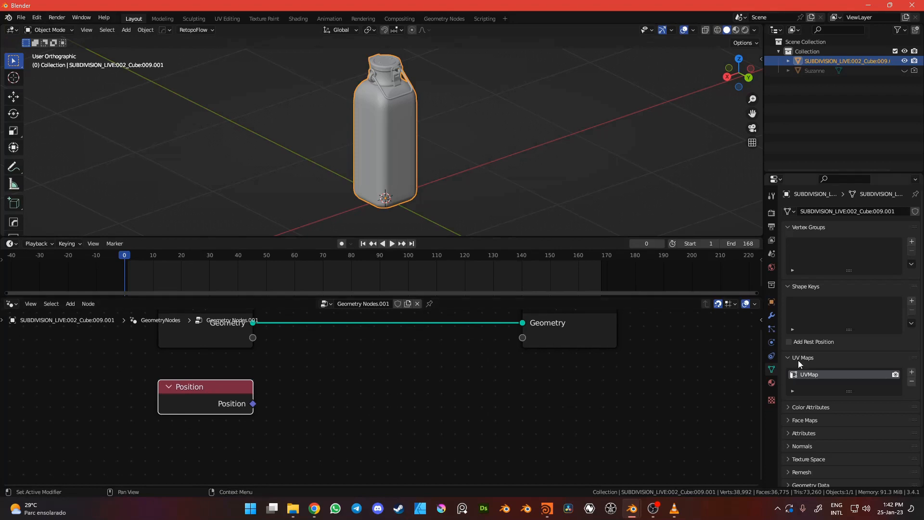
Add a Named Attribute node below the Position node, set to the Vector type and reading the UVMap attribute.
key("shift+a")
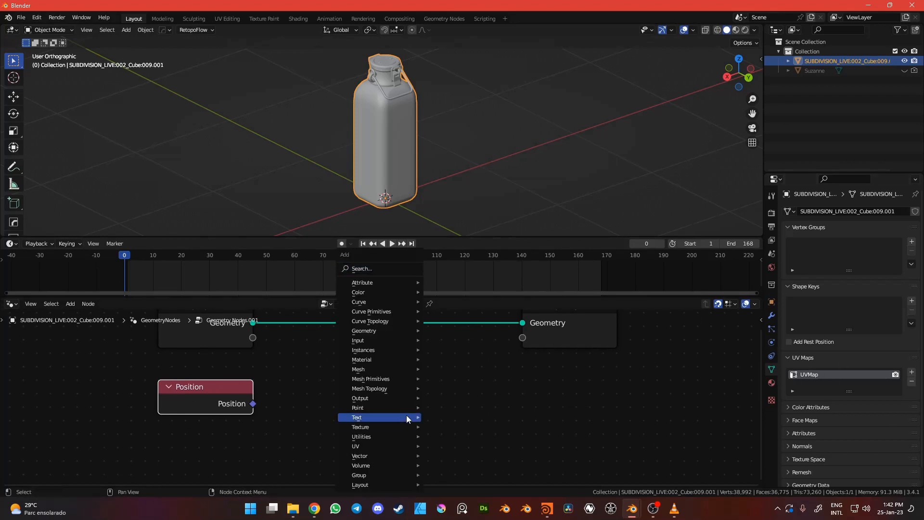
type("satt")
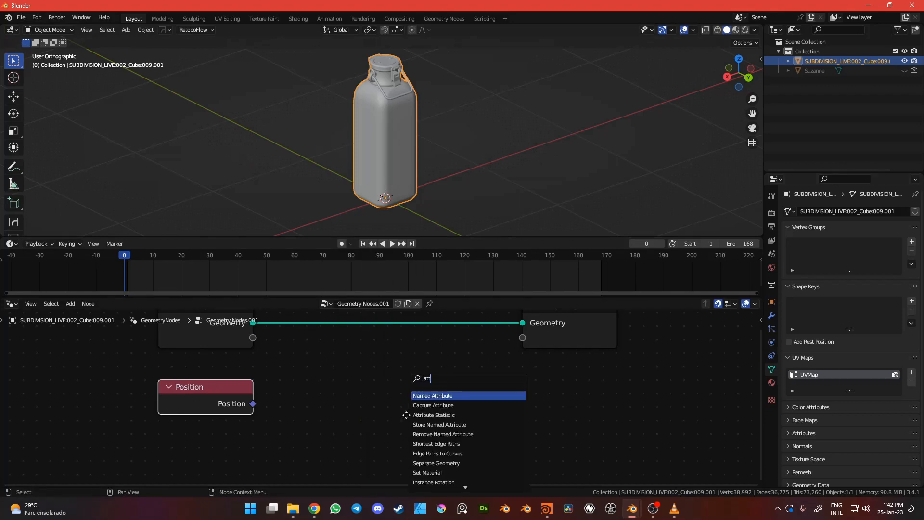
key("Return")
left_click(157, 434)
middle_click_drag(246, 420, 277, 371)
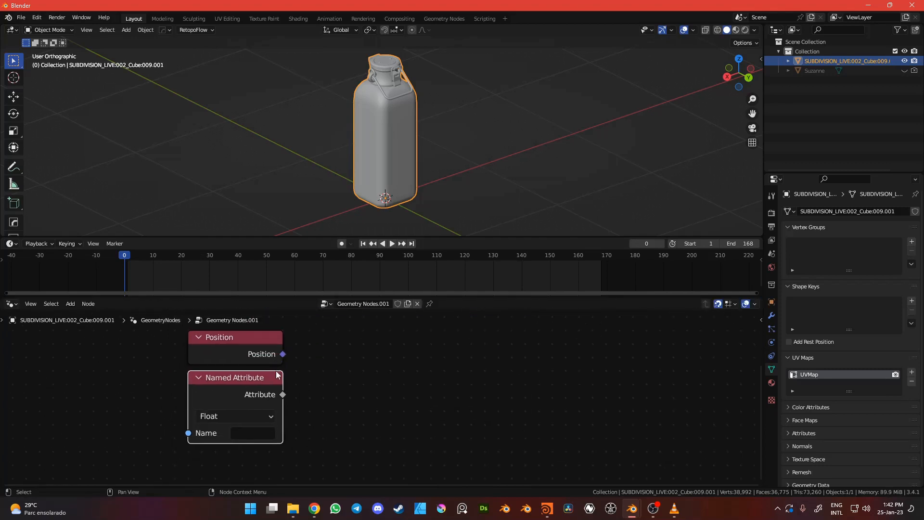
left_click(251, 432)
left_click(288, 304)
scroll(318, 348, "down", 2)
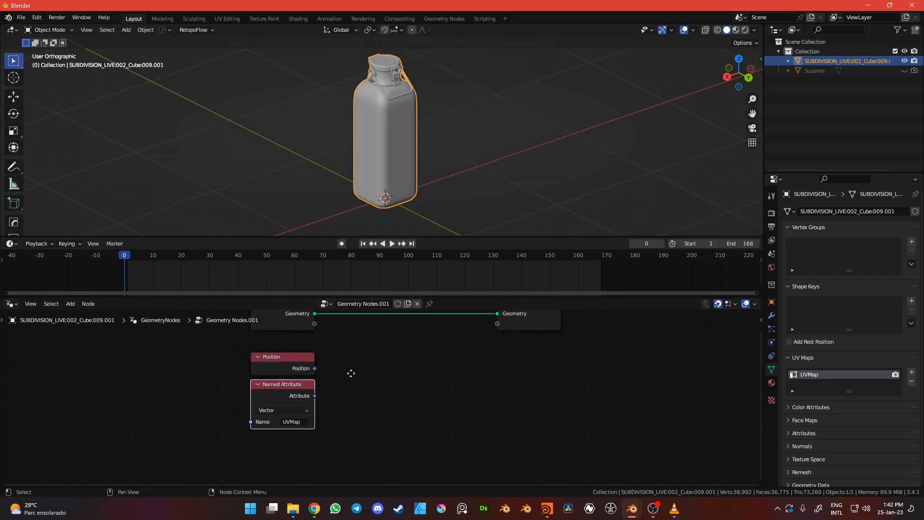
Insert a Set Position node on the link between Group Input and Group Output.
middle_click_drag(328, 349, 284, 419)
key("shift+a")
type("se")
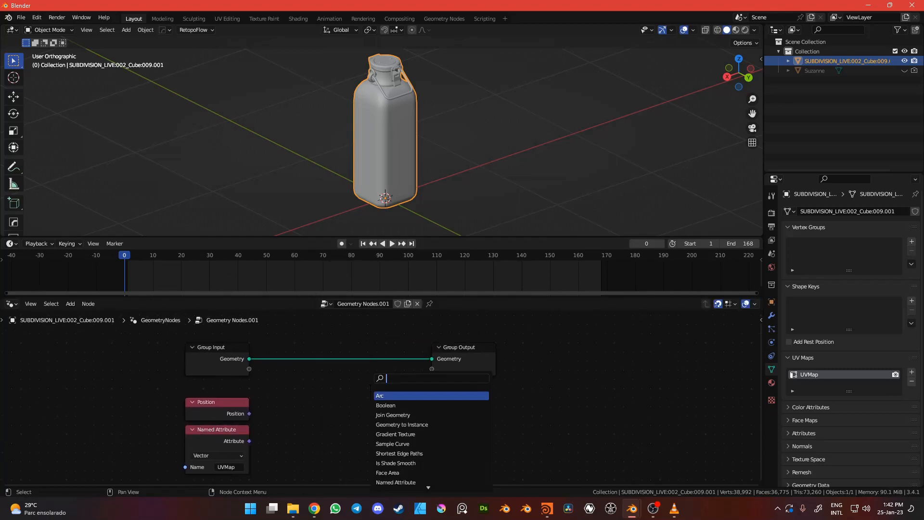
type("t")
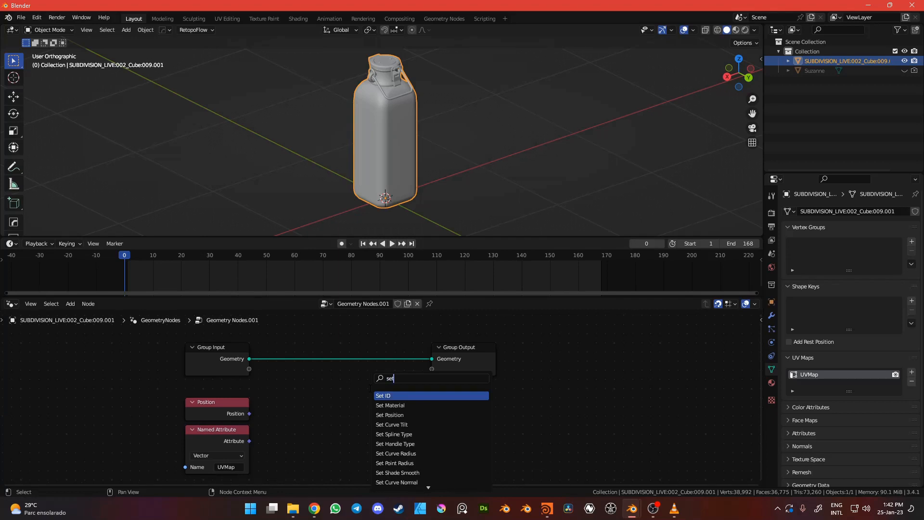
key("Down")
key("Down")
key("Return")
left_click(337, 380)
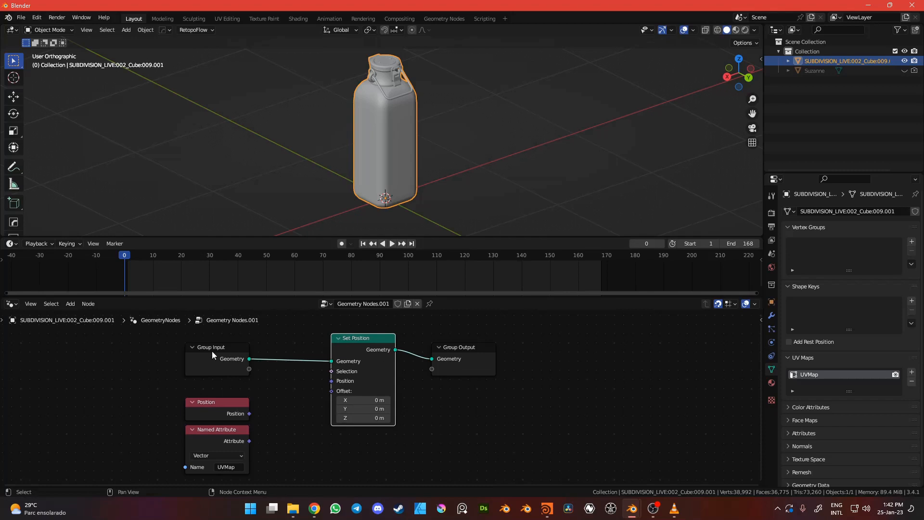
Add a Mix node beside the Position and Named Attribute nodes and set its data type to Vector.
left_click(283, 412)
key("shift+a")
type("smix")
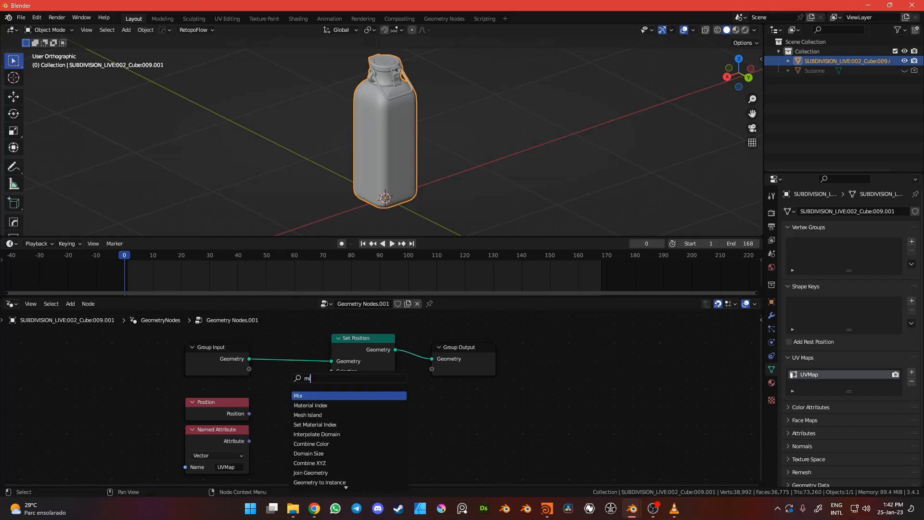
key("Return")
left_click(279, 405)
left_click(285, 428)
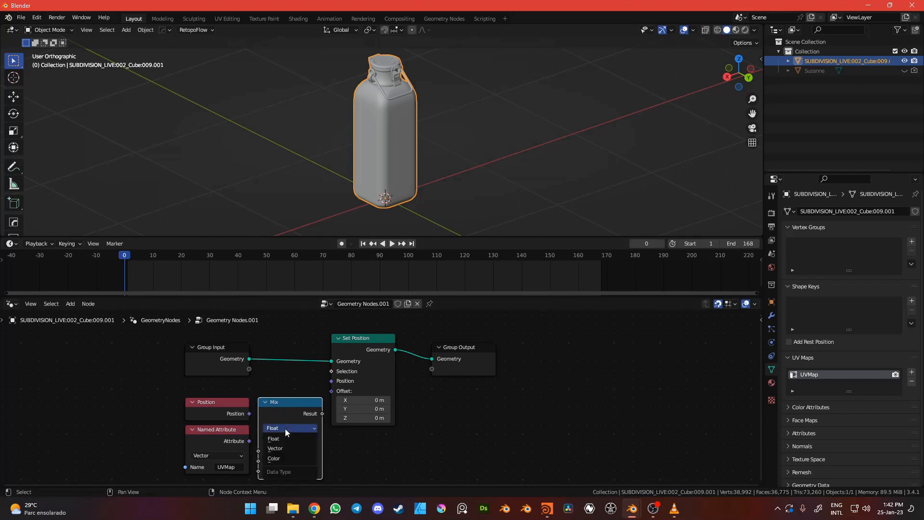
left_click(283, 440)
middle_click_drag(262, 467, 370, 415)
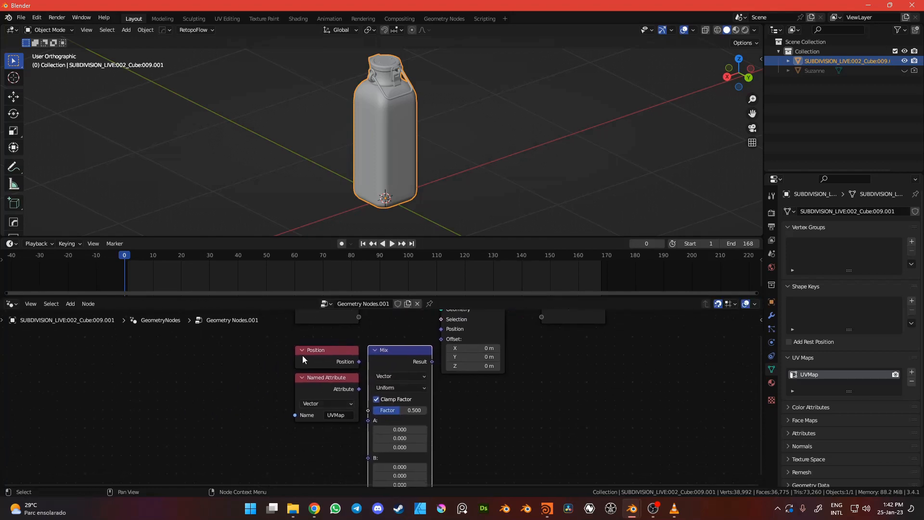
Connect Position to Mix input A, the UVMap attribute to input B, and the Mix result to Set Position's Position input.
left_click_drag(359, 362, 368, 430)
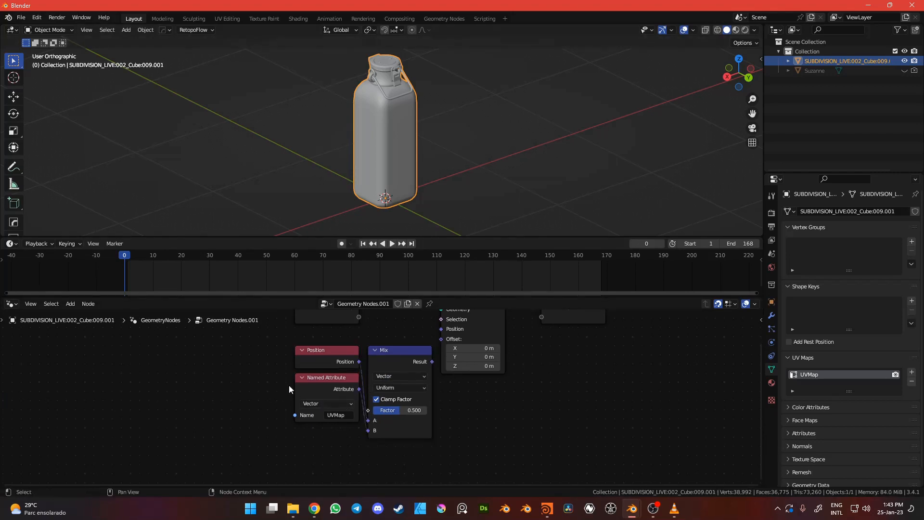
middle_click_drag(423, 364, 399, 410)
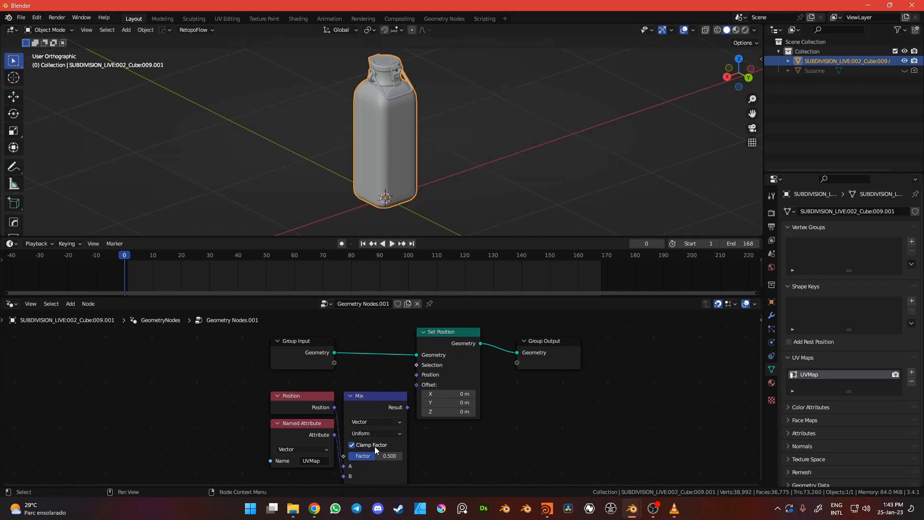
left_click_drag(408, 407, 416, 377)
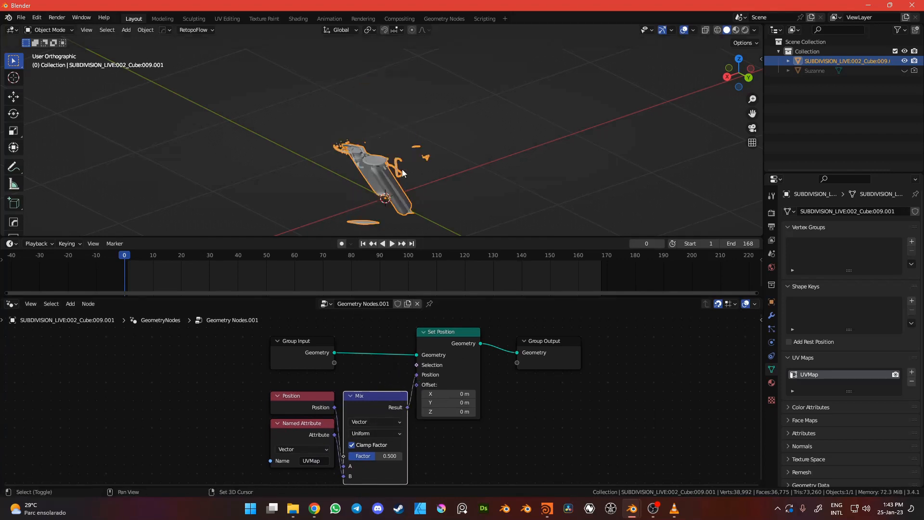
Try the Mix factor at 0, set it to 1, and inspect the flattened bottle from above and at an angle.
middle_click_drag(400, 175, 411, 115, "shift")
left_click_drag(379, 454, 349, 455)
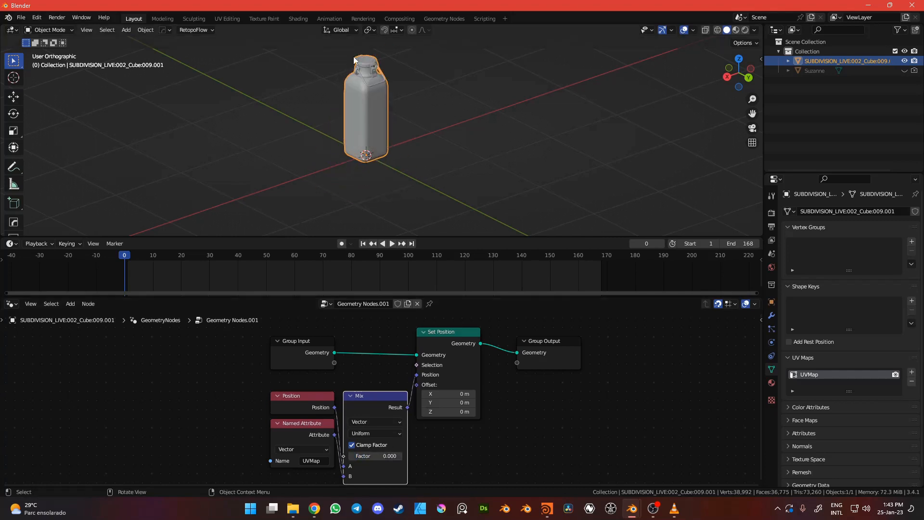
middle_click_drag(457, 436, 550, 412)
middle_click_drag(316, 395, 372, 368)
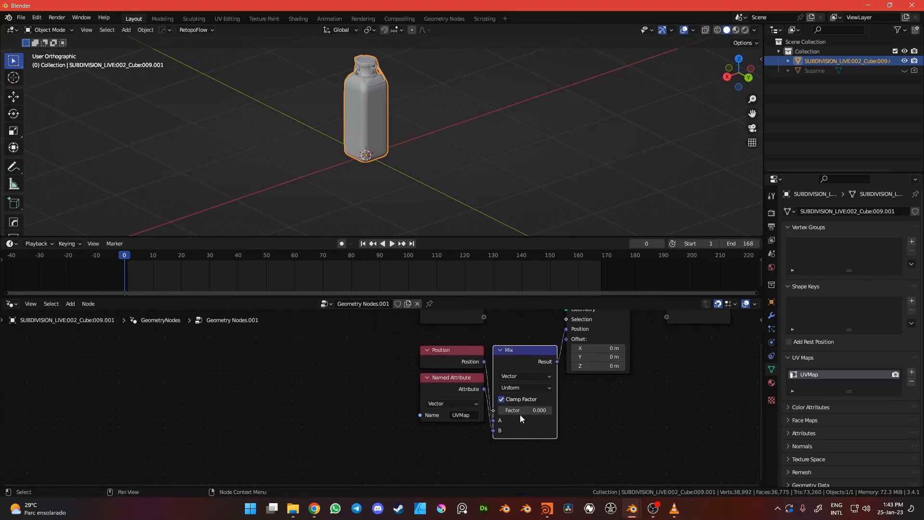
left_click_drag(523, 410, 552, 411)
middle_click_drag(334, 196, 414, 101)
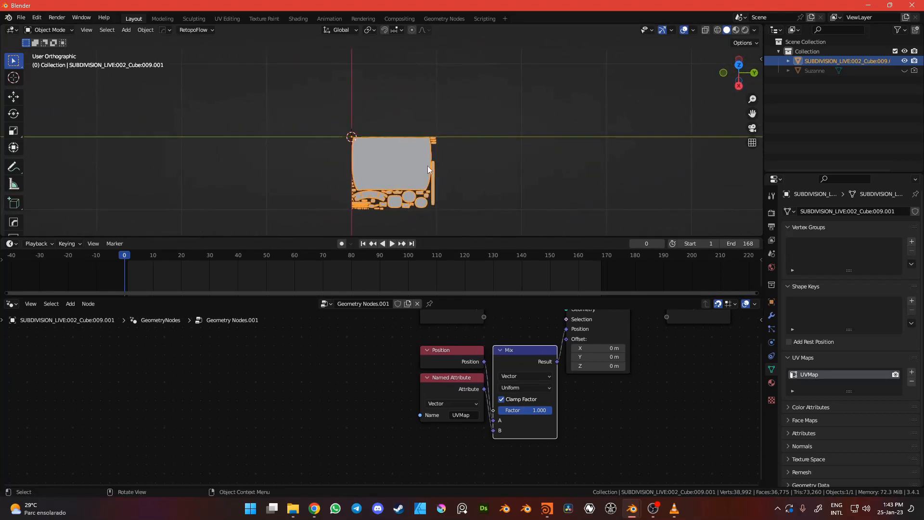
middle_click_drag(359, 190, 395, 171)
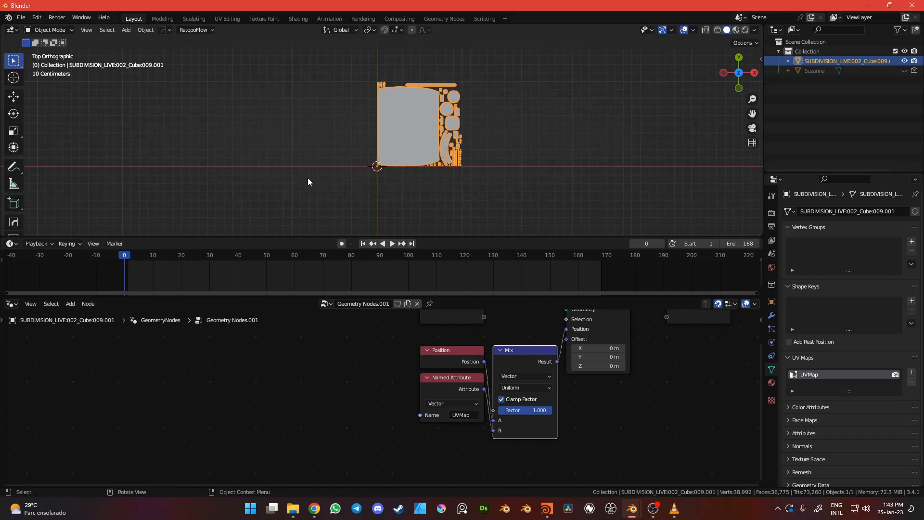
middle_click_drag(320, 131, 373, 121)
Move the Named Attribute node away from Mix and insert a Vector Math node on the link between them.
middle_click_drag(377, 375, 314, 372)
scroll(362, 282, "up", 1)
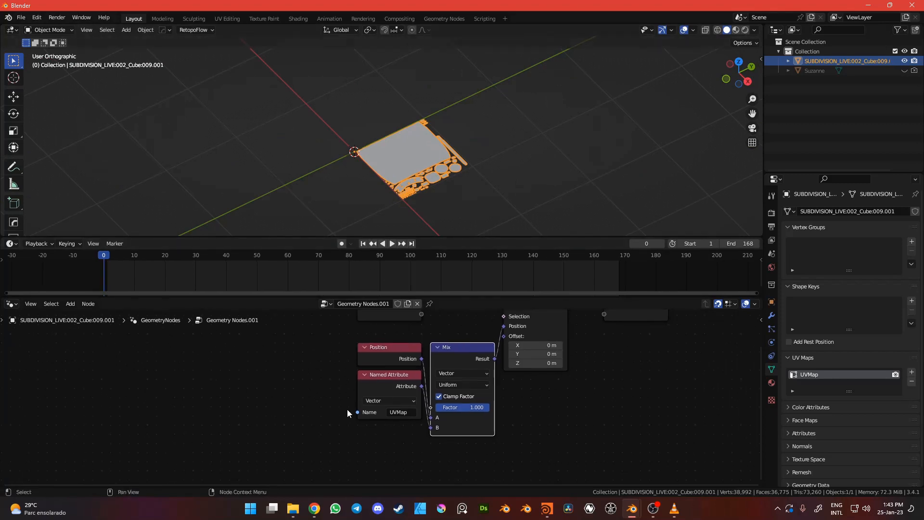
left_click_drag(386, 387, 249, 415)
key("shift+a")
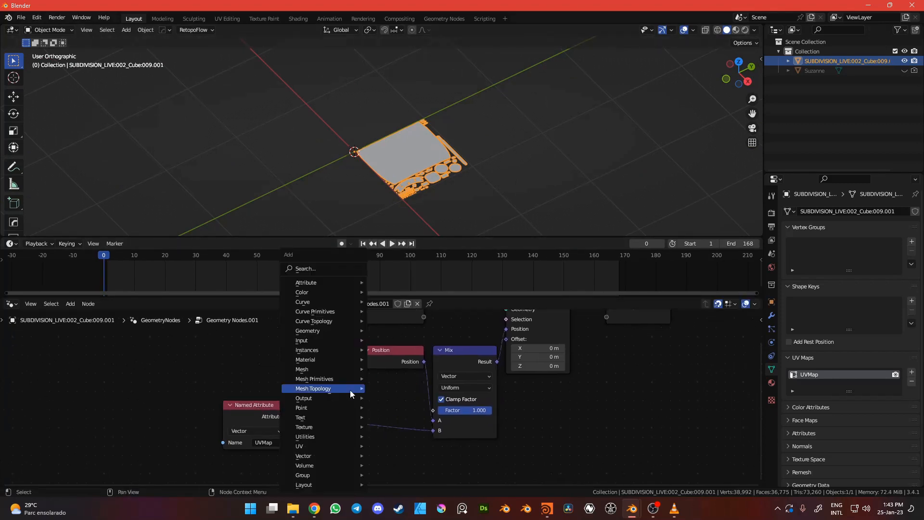
type("vectr")
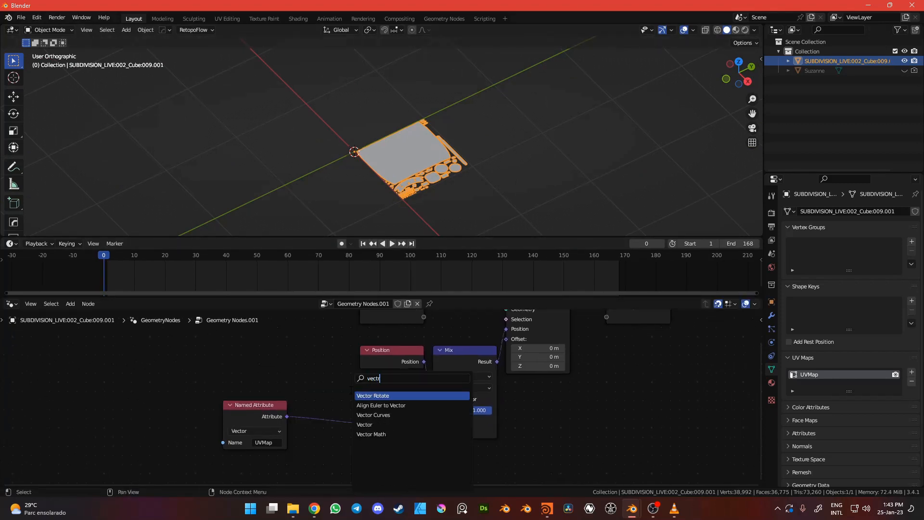
left_click(377, 434)
left_click(394, 466)
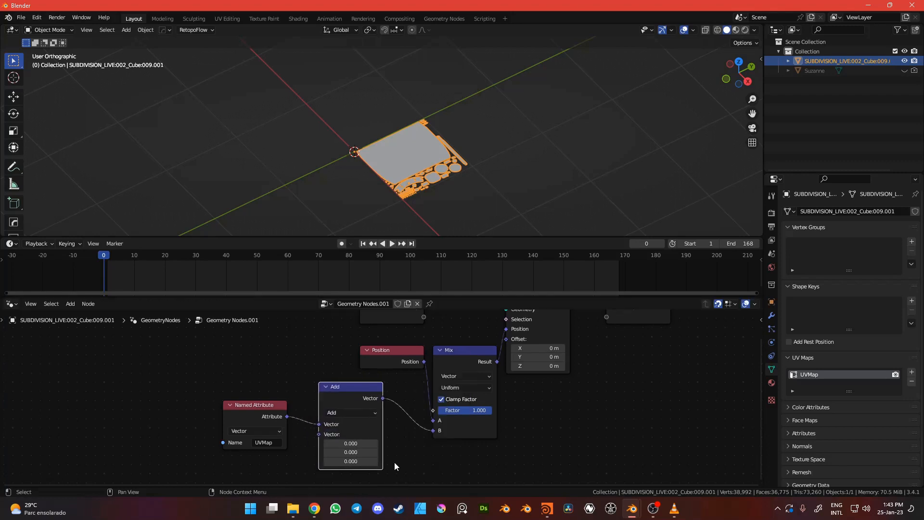
Set the Vector Math node's second vector to 0.5, 0.5, 0 and its operation to Subtract.
middle_click_drag(384, 445, 390, 426)
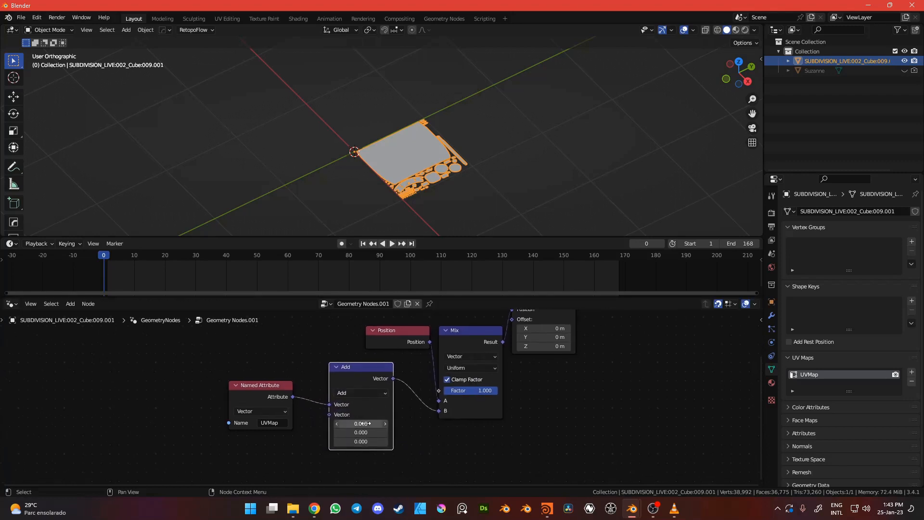
left_click_drag(362, 423, 365, 431)
type("0.5")
key("Return")
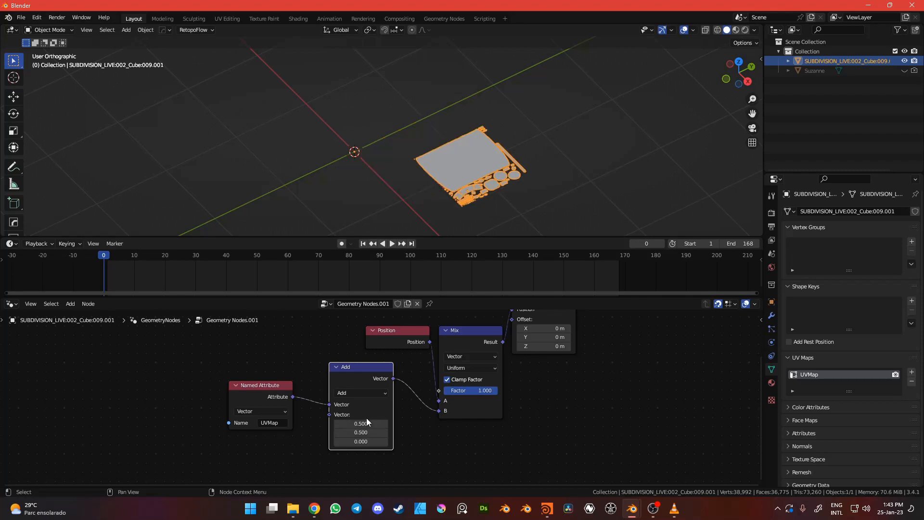
left_click(353, 392)
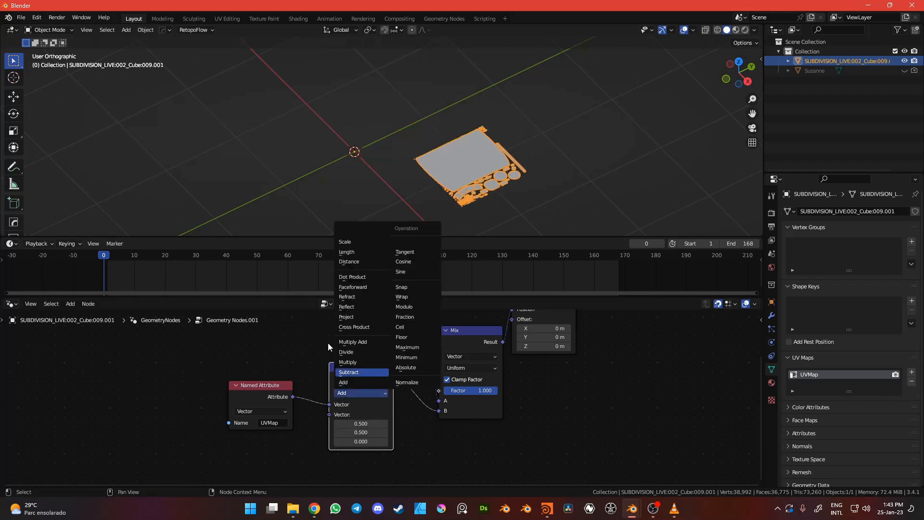
left_click(357, 392)
left_click(350, 373)
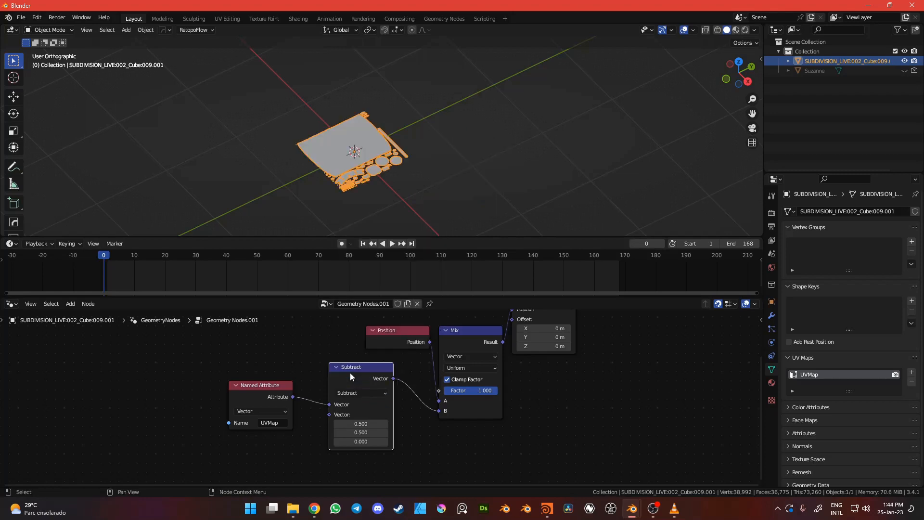
Inspect the UV layout around the world origin and scrub the Mix factor, ending at 1.
scroll(331, 160, "up", 2)
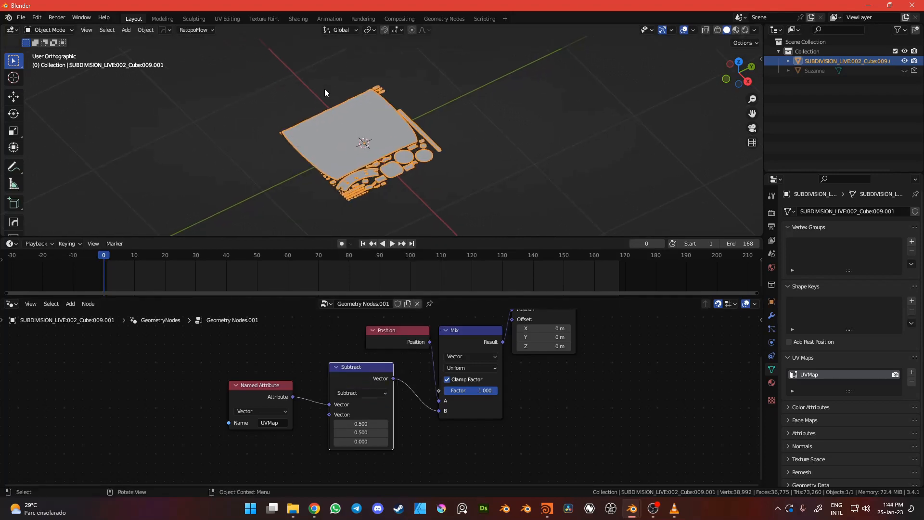
middle_click_drag(324, 88, 286, 138)
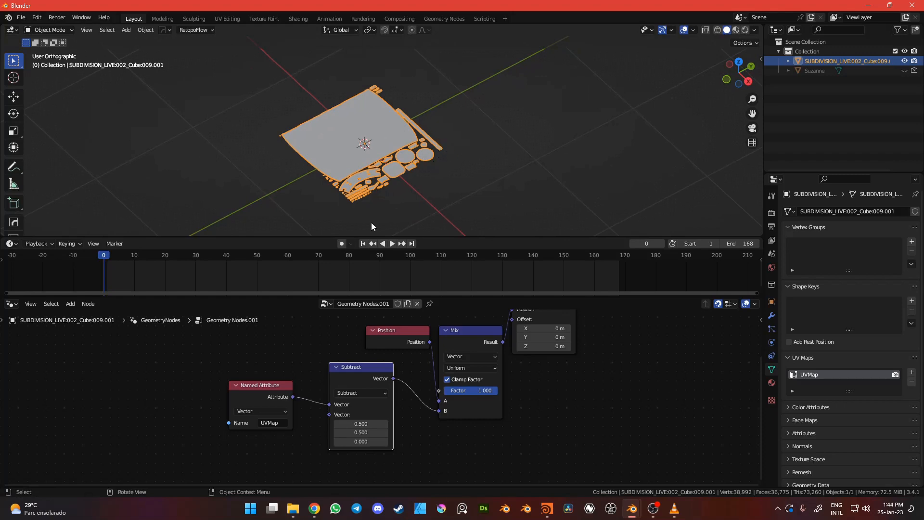
middle_click_drag(284, 406, 355, 399)
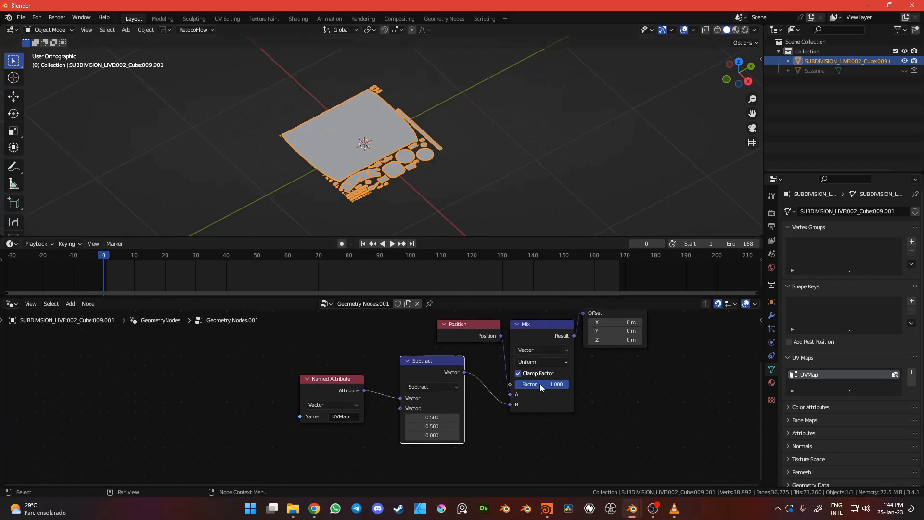
mouse_move(538, 392)
left_mouse_down()
mouse_move(471, 385)
mouse_move(551, 384)
left_mouse_up()
Move the Position node farther from the Mix node, keeping it above the Subtract node.
middle_click_drag(510, 334, 504, 360)
left_click_drag(505, 358, 524, 356)
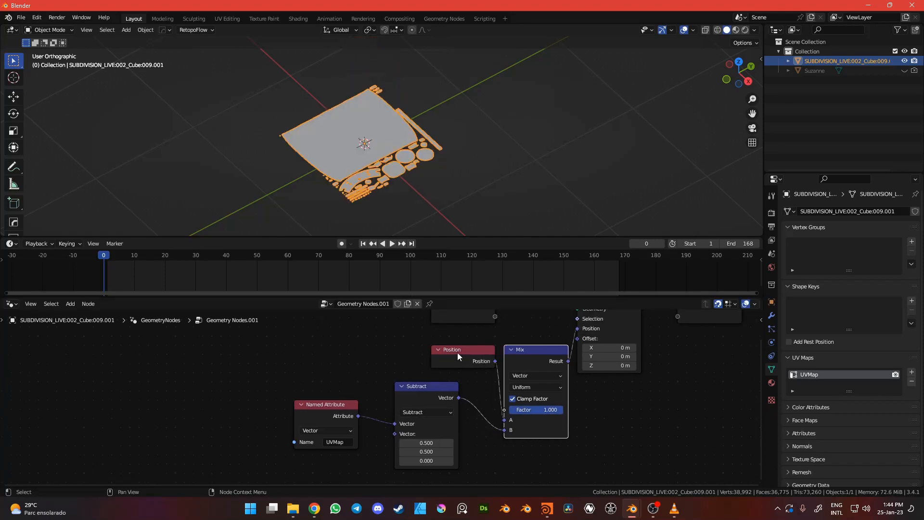
left_click_drag(457, 352, 420, 352)
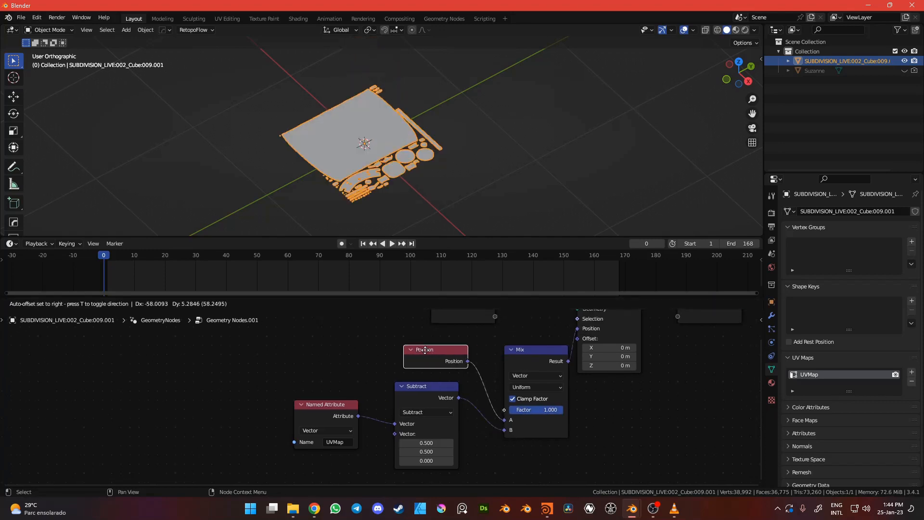
Shift the Subtract node toward Named Attribute, then insert a duplicate of it switched to Multiply on the link between Subtract and Mix.
left_click(414, 398)
left_click_drag(426, 395, 401, 397)
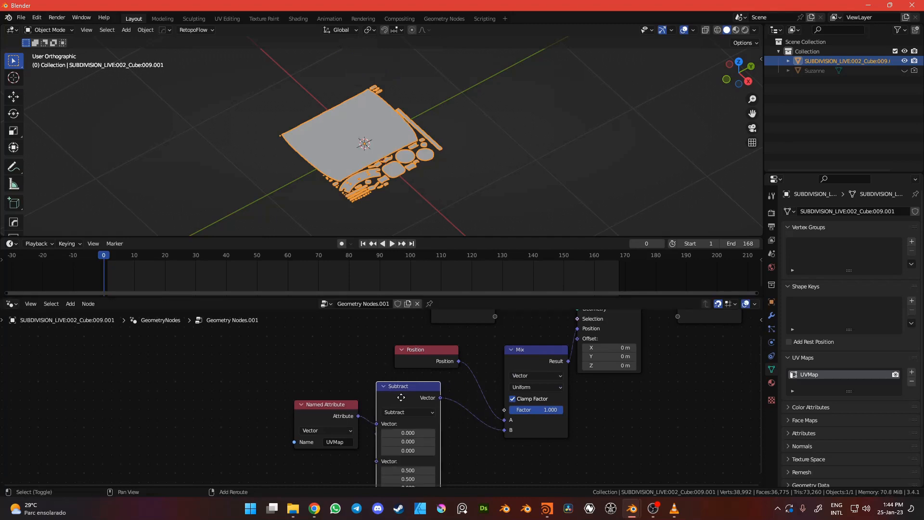
left_click(629, 407)
left_click(635, 422)
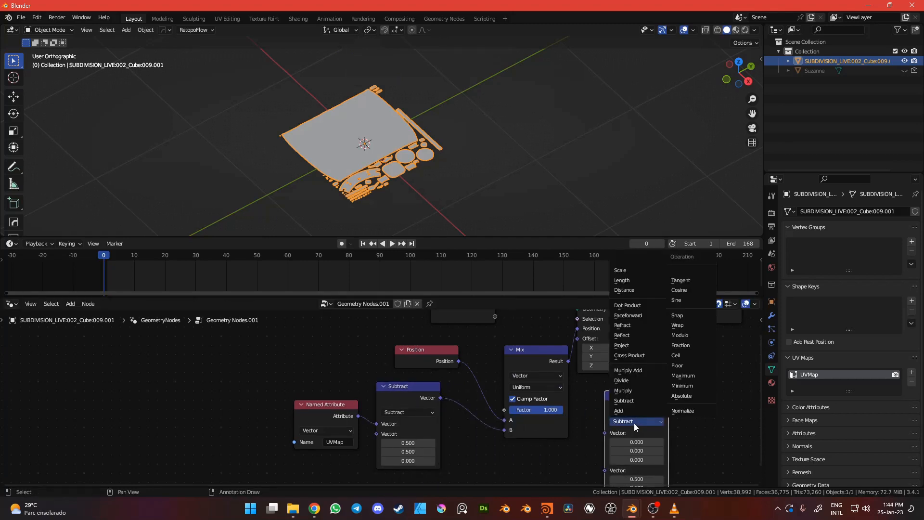
left_click(623, 390)
middle_click_drag(654, 402, 647, 321)
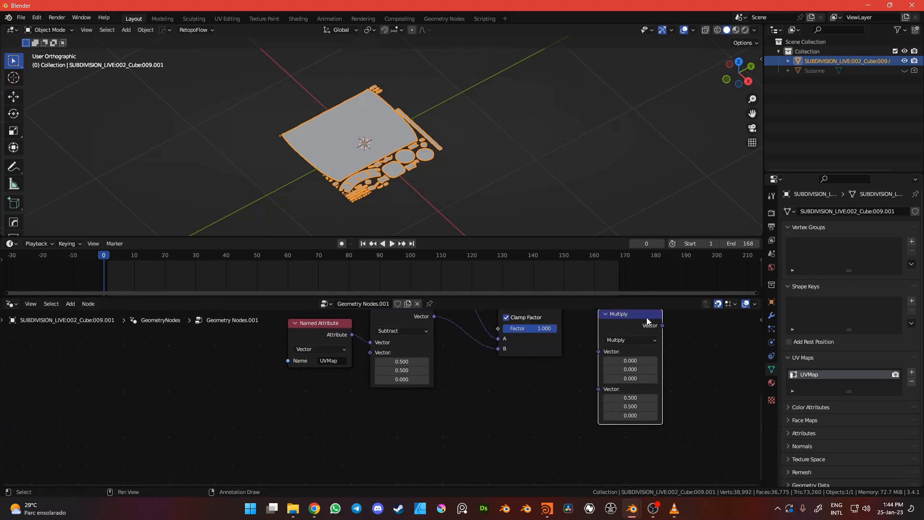
left_click_drag(648, 321, 519, 330)
Set the X and Y of the Multiply node's second vector to 3 and lower the Mix factor to 0.
left_click_drag(502, 380, 500, 388)
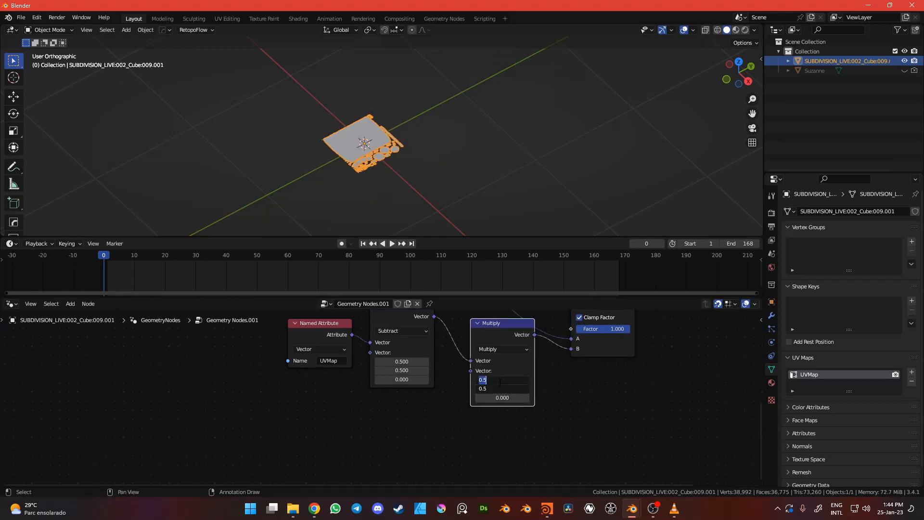
type("3")
key("Return")
scroll(406, 191, "down", 4)
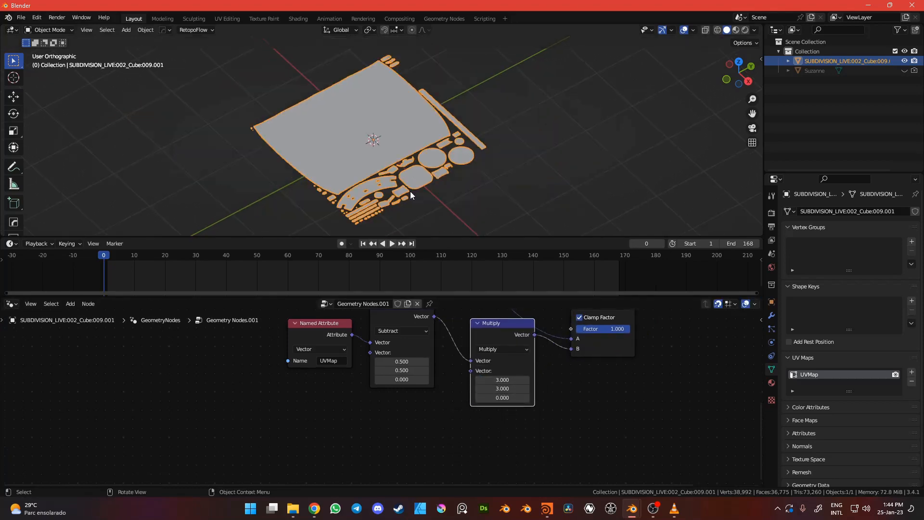
middle_click_drag(584, 411, 507, 481)
left_click_drag(533, 401, 486, 401)
Tidy the node layout by packing Named Attribute, Subtract, Multiply and Mix closely in a row, with Position above Multiply.
scroll(548, 437, "down", 1)
left_click_drag(407, 382, 379, 380)
left_click_drag(350, 348, 388, 355)
left_click_drag(257, 401, 265, 385)
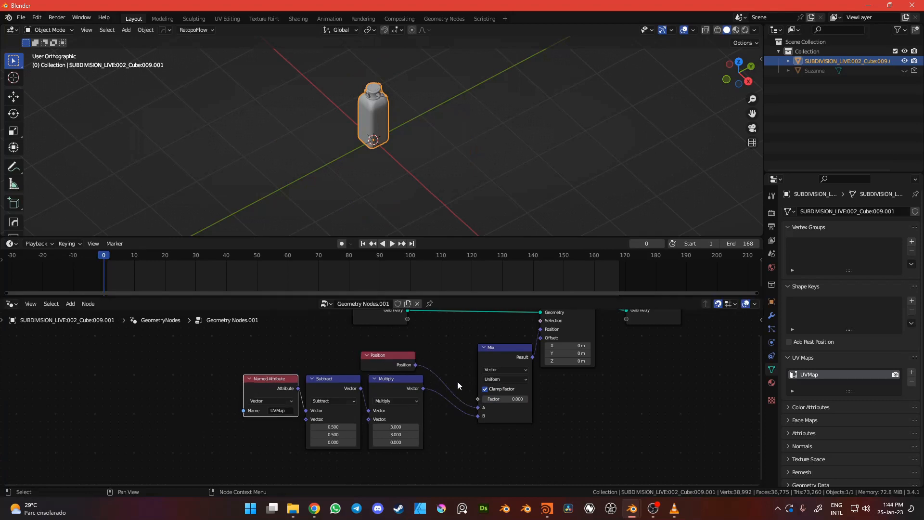
left_click_drag(507, 347, 468, 356)
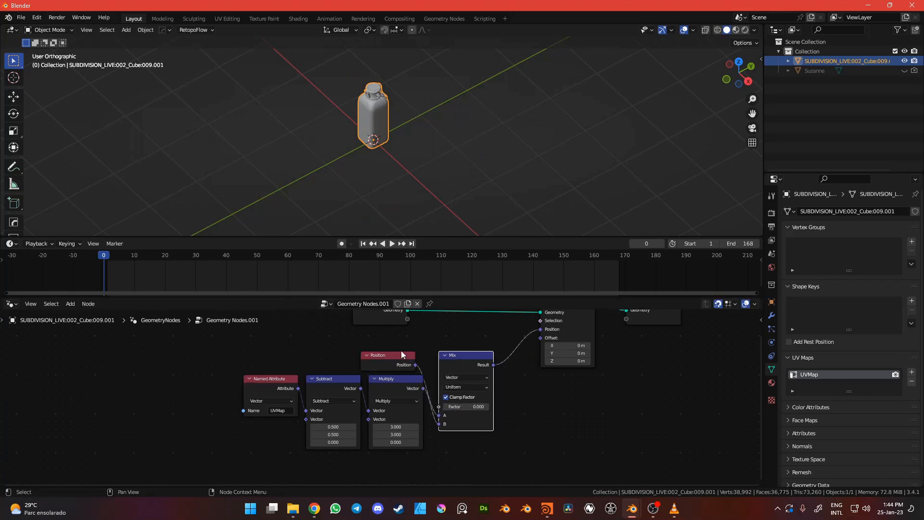
left_click_drag(391, 355, 399, 356)
Scrub the Mix factor, ending at 0, and examine the bottle from a changed viewing angle along with the whole node tree.
scroll(464, 415, "up", 1)
scroll(464, 415, "up", 5)
mouse_move(525, 412)
left_mouse_down()
mouse_move(574, 413)
mouse_move(519, 412)
left_mouse_up()
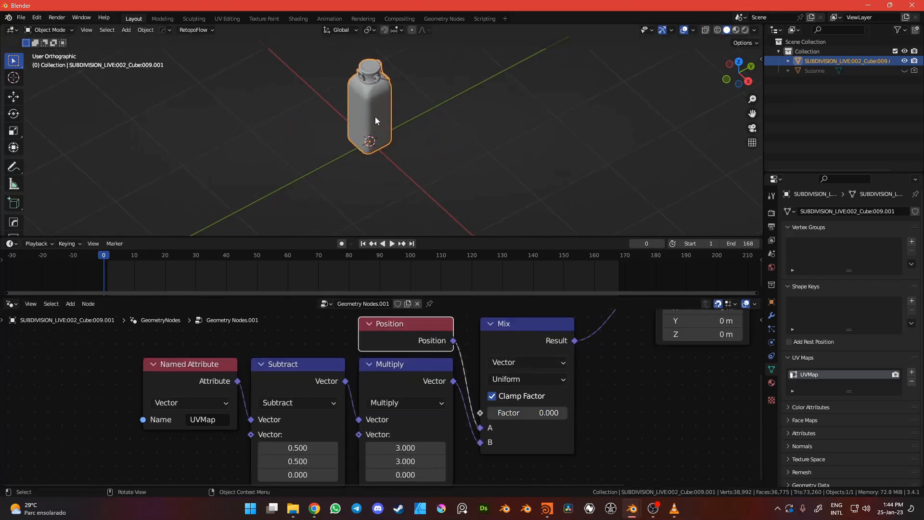
middle_click_drag(385, 147, 368, 108)
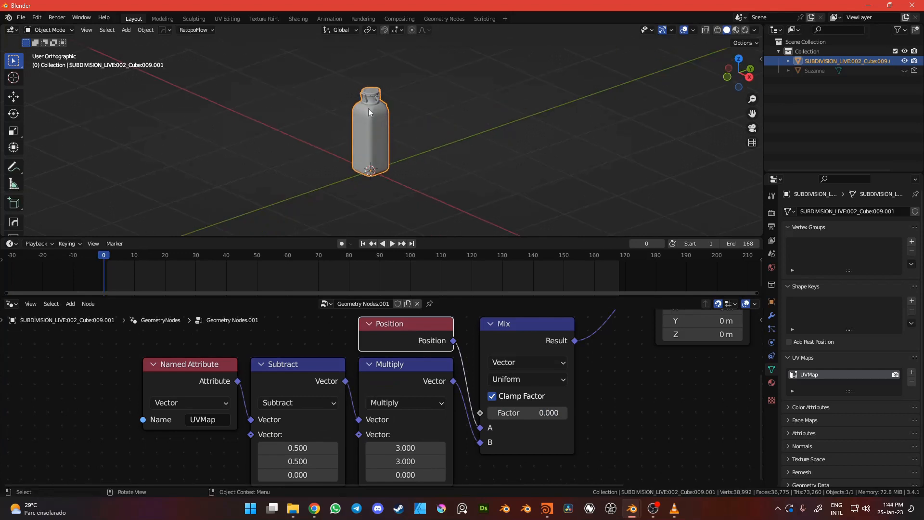
scroll(562, 447, "down", 3)
scroll(562, 452, "down", 2)
middle_click_drag(592, 402, 516, 437)
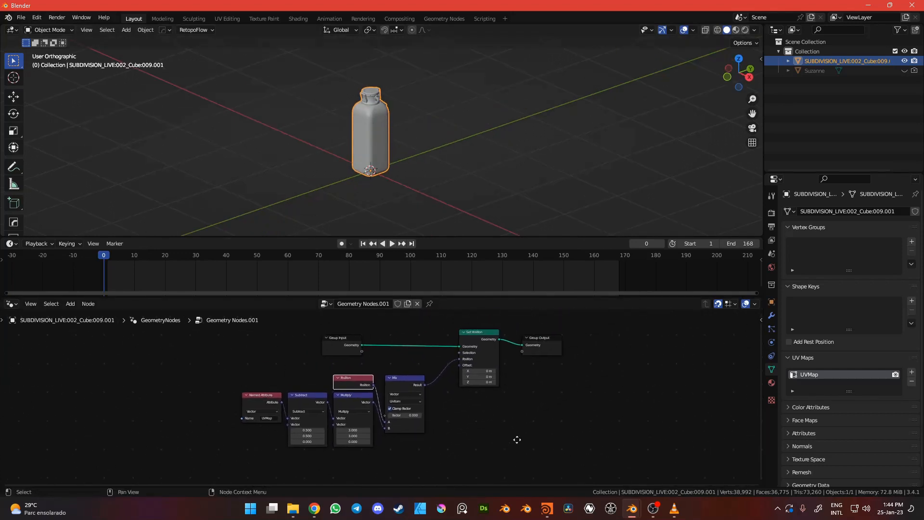
middle_click_drag(455, 434, 466, 408)
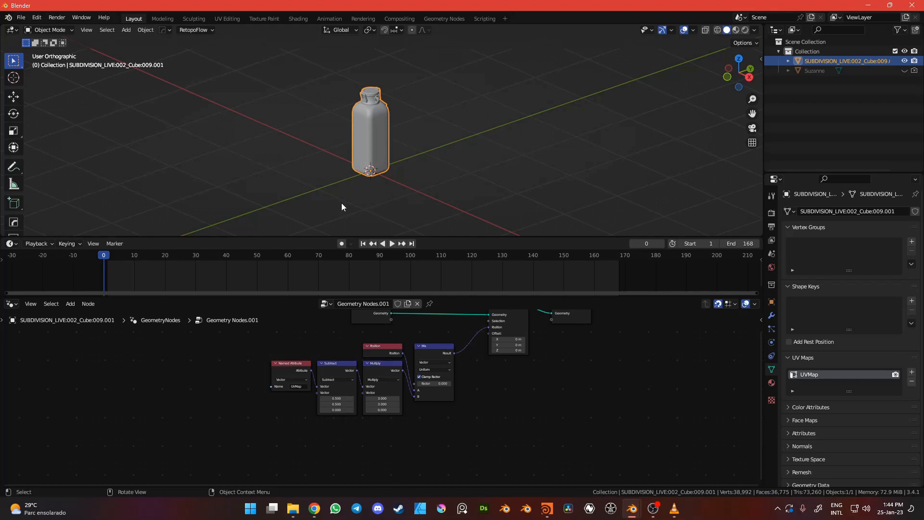
middle_click_drag(375, 143, 377, 150)
scroll(338, 100, "up", 3)
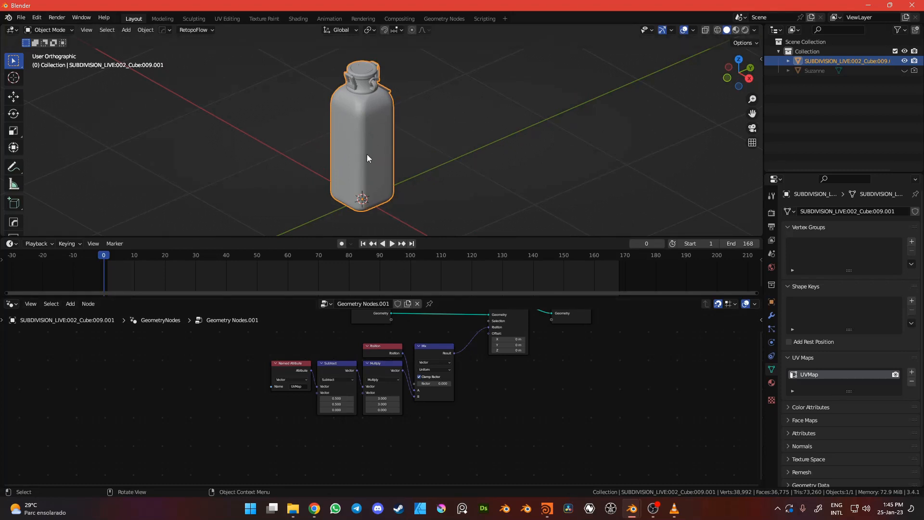
scroll(443, 419, "up", 3)
left_click_drag(478, 374, 447, 373)
Add a Mesh Island node and place it below the Mix node.
scroll(509, 405, "down", 3)
middle_click_drag(517, 414, 479, 418)
key("shift+a")
type("s")
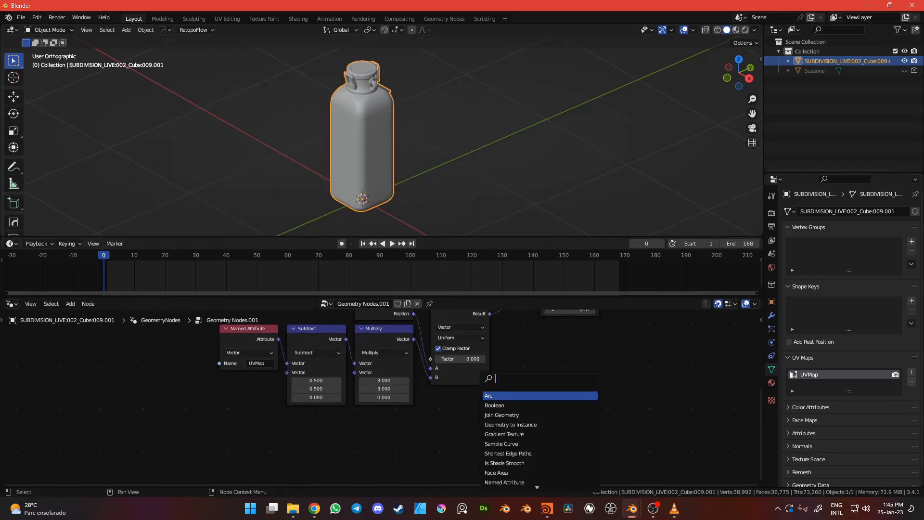
type("mesh")
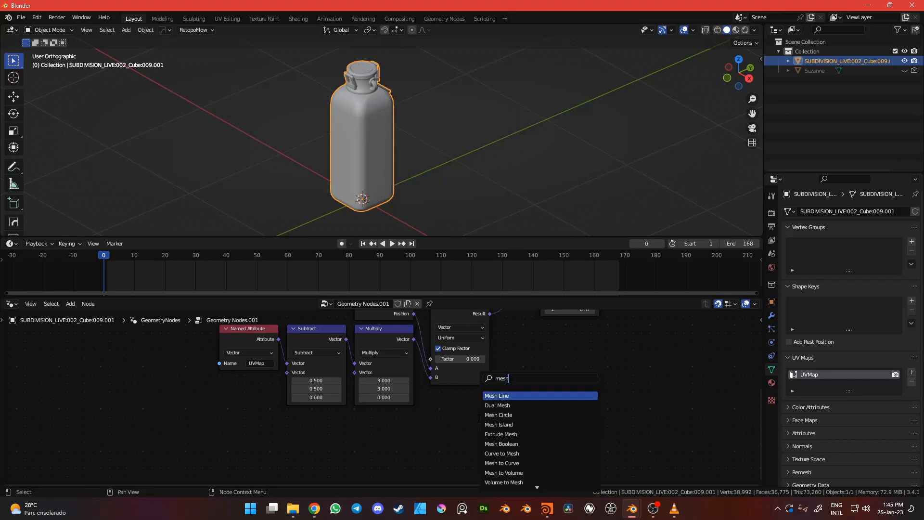
key("Down")
key("Down")
key("Down")
key("Return")
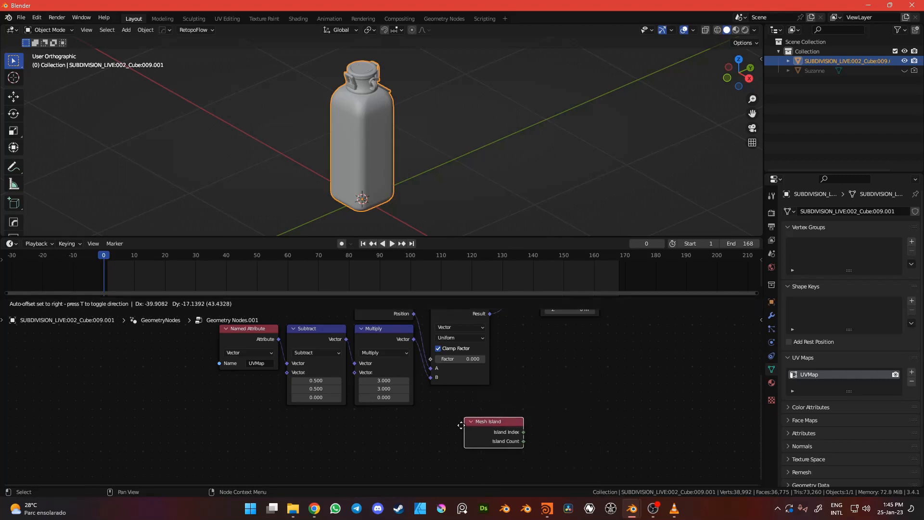
left_click(431, 407)
Add a Value node and place it directly below the Mesh Island node.
scroll(443, 449, "up", 3)
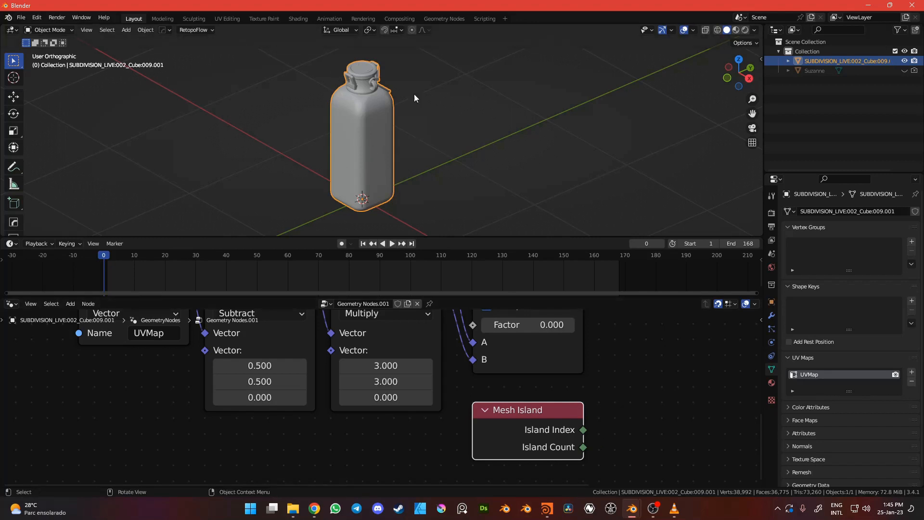
scroll(523, 277, "down", 1)
scroll(577, 366, "down", 4)
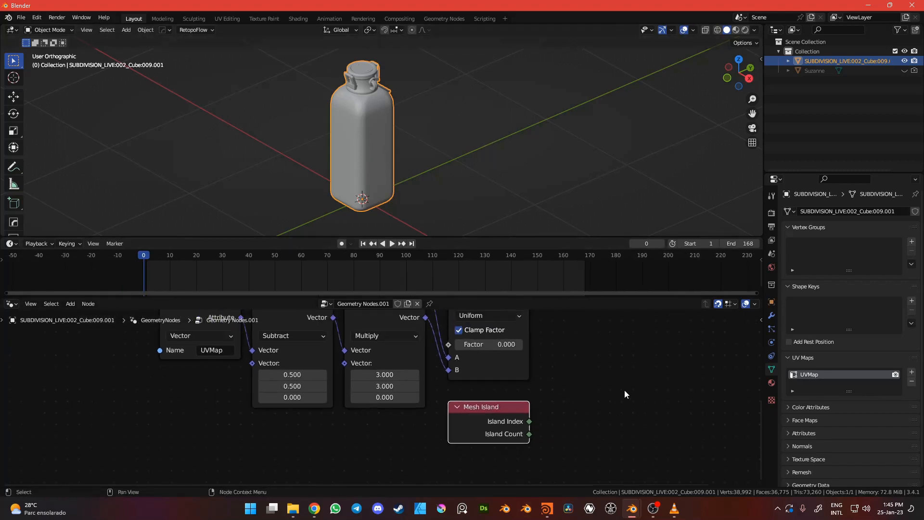
key("shift+a")
type("va")
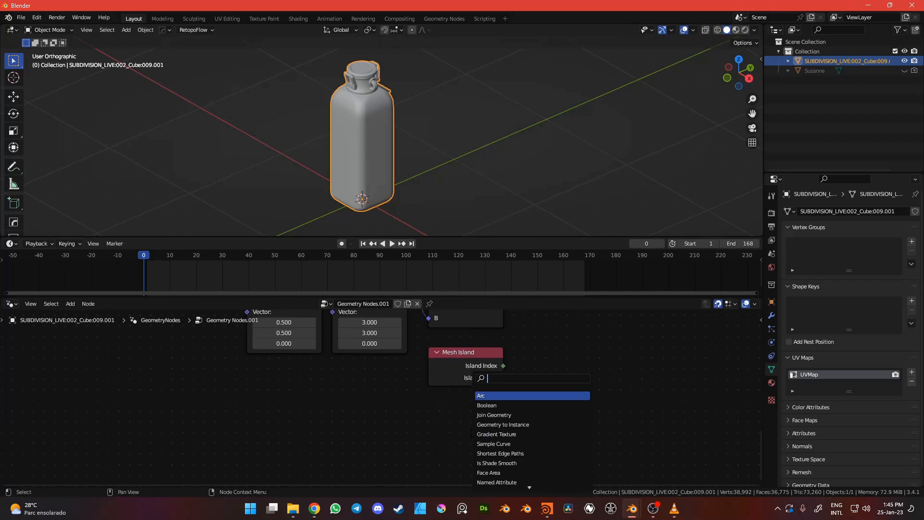
type("lu")
key("Return")
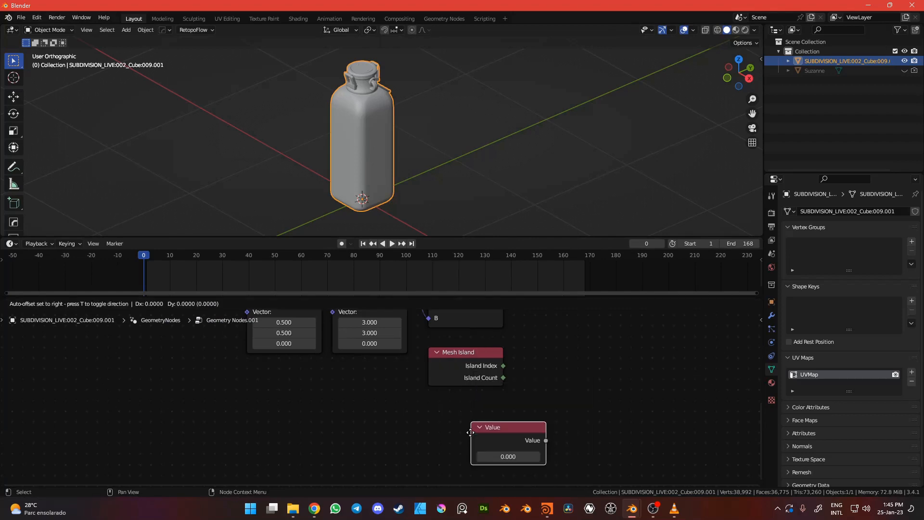
left_click(467, 468)
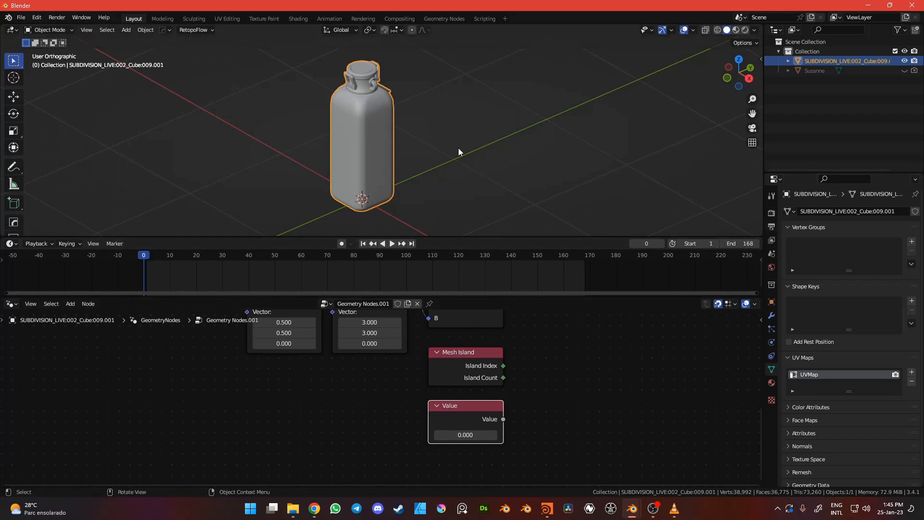
Change the timeline's end frame to 16 and restore it to 168.
left_click(741, 244)
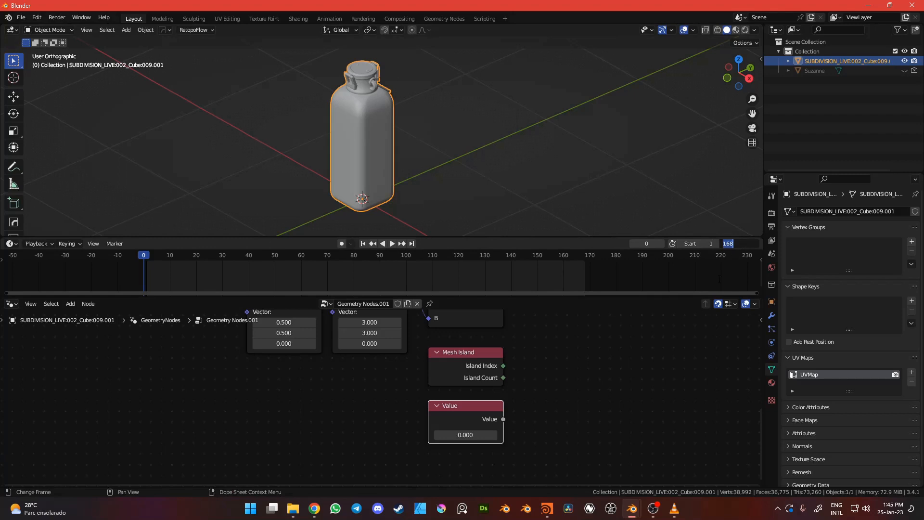
type("16")
key("Return")
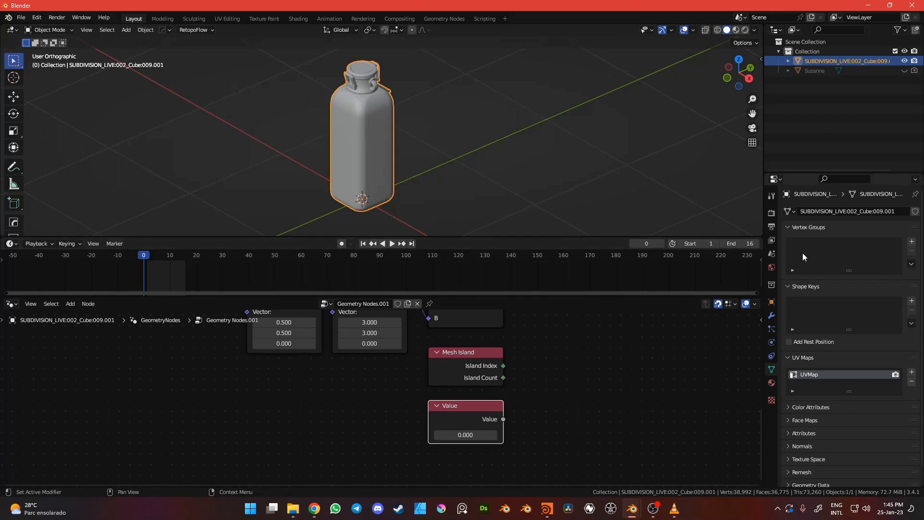
left_click(739, 241)
type("168")
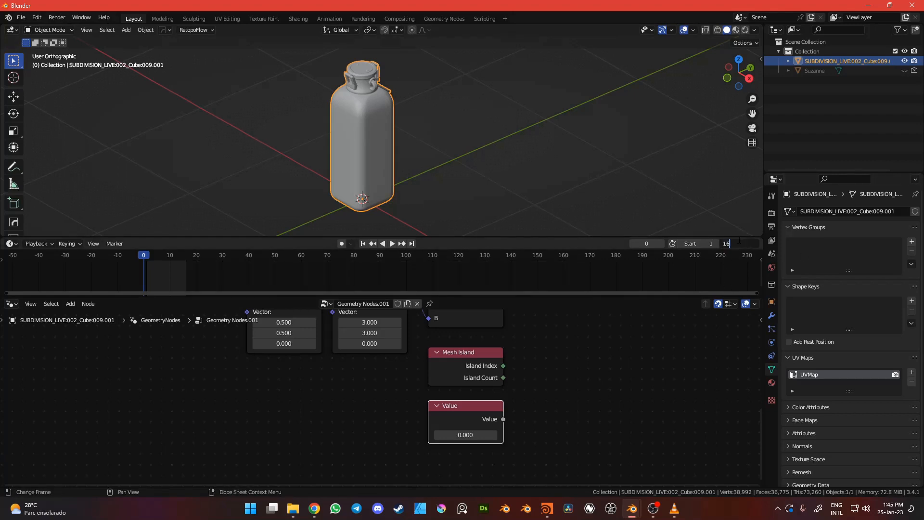
key("Return")
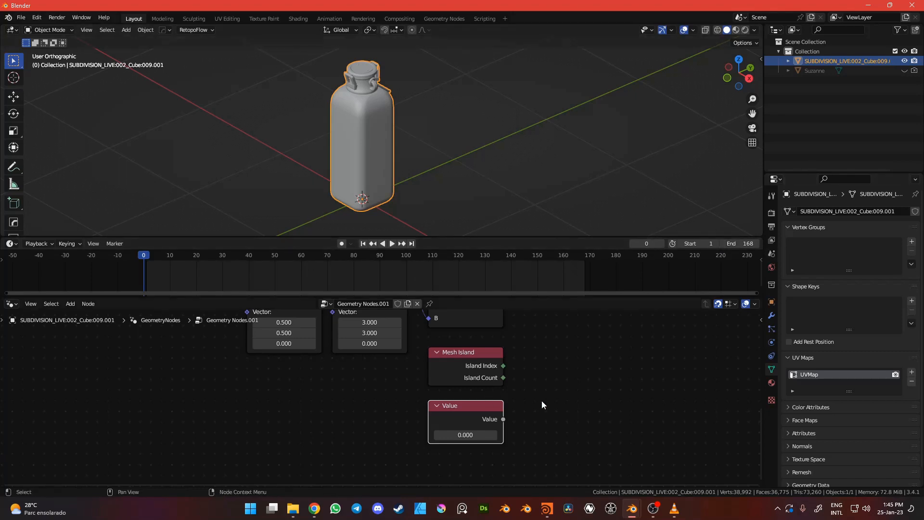
Keyframe the Value node at 0 on frame 1 and at 1 on frame 90.
key("Right")
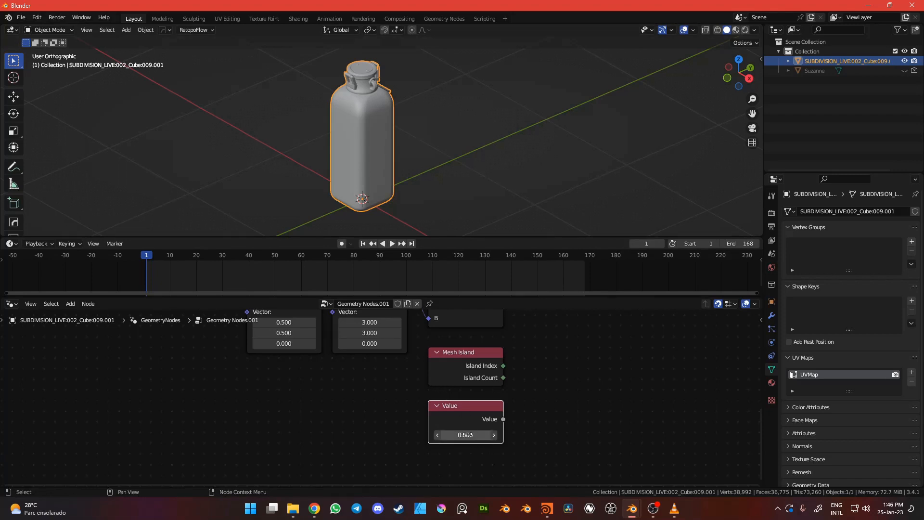
key("i")
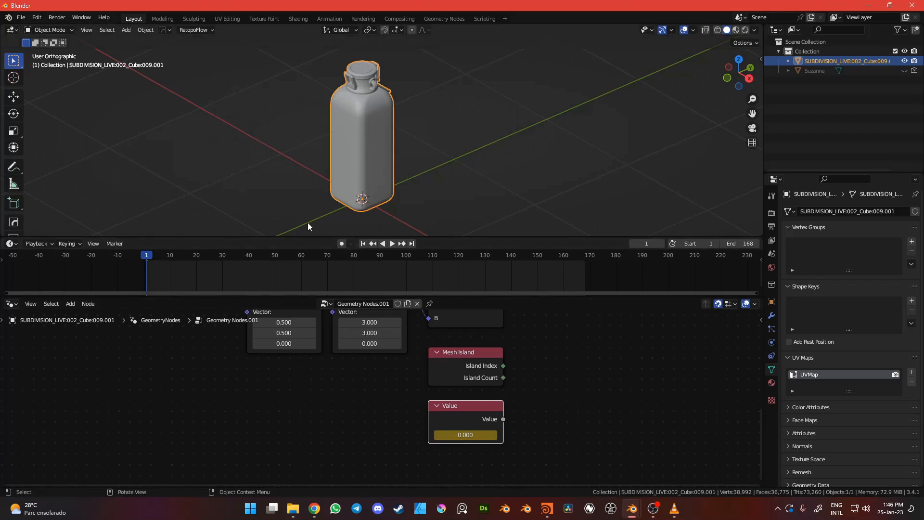
left_click_drag(370, 254, 376, 259)
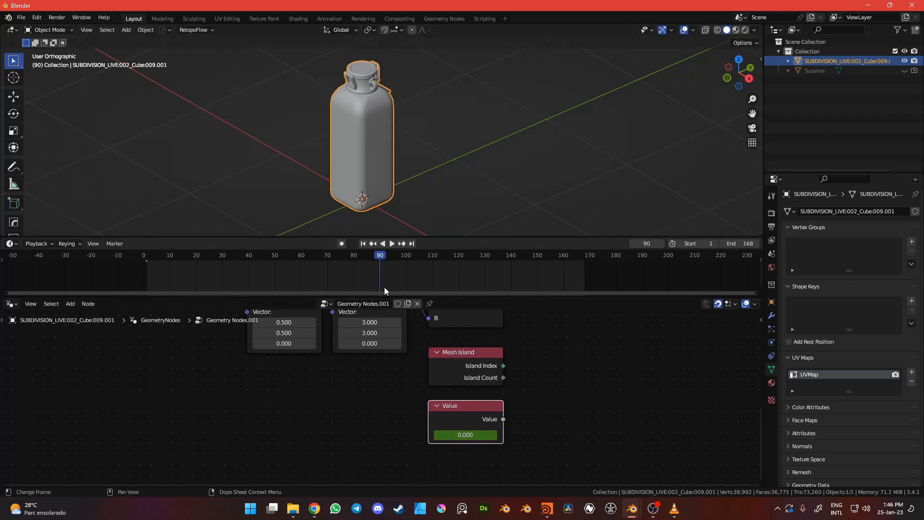
left_click(469, 435)
type("1")
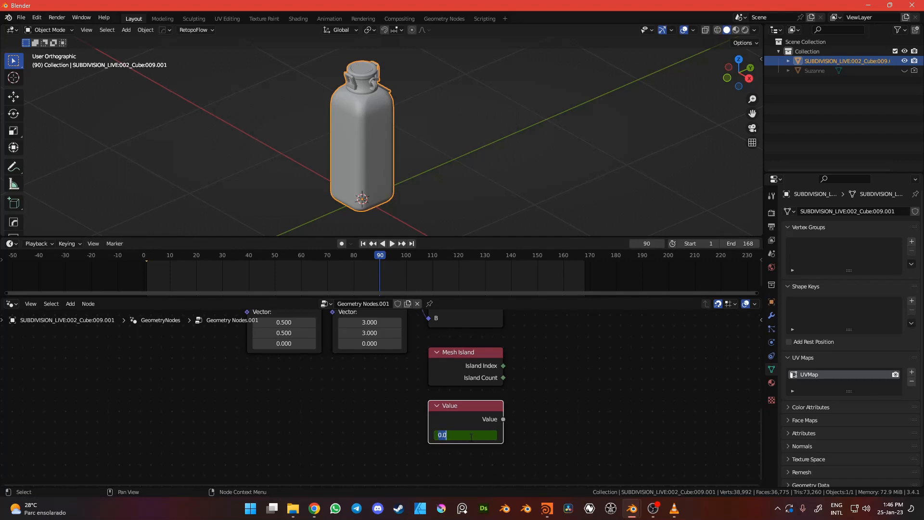
key("Return")
key("i")
Keyframe the Value node at 0 on the last frame, 168, and return the playhead to frame 0.
left_click(411, 244)
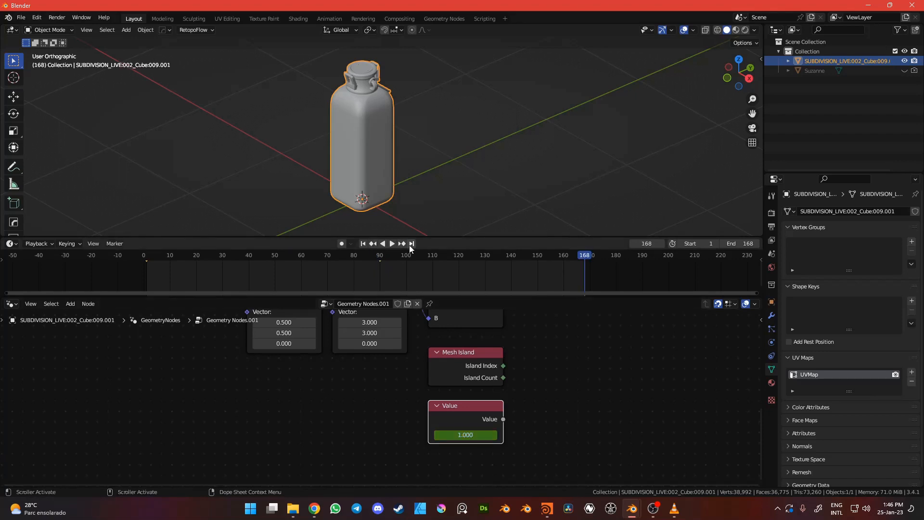
left_click(465, 435)
type("0")
key("Return")
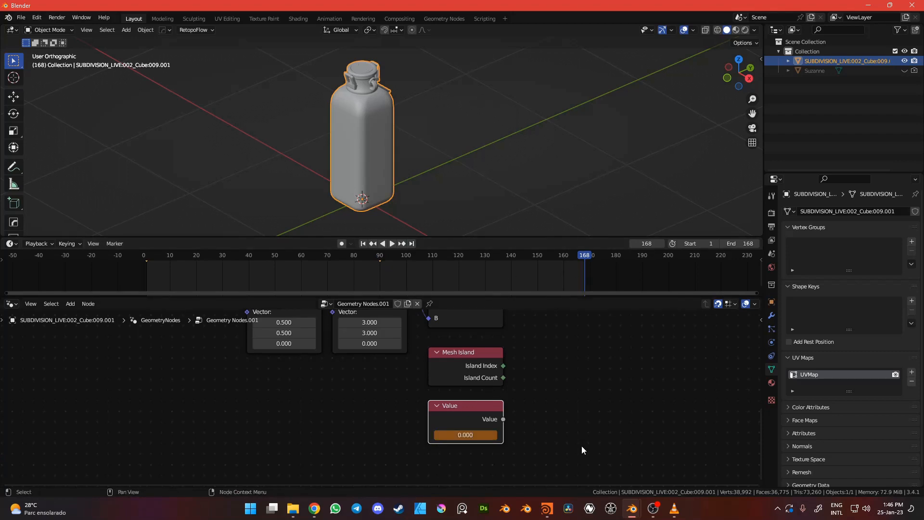
key("i")
left_click_drag(591, 254, 145, 261)
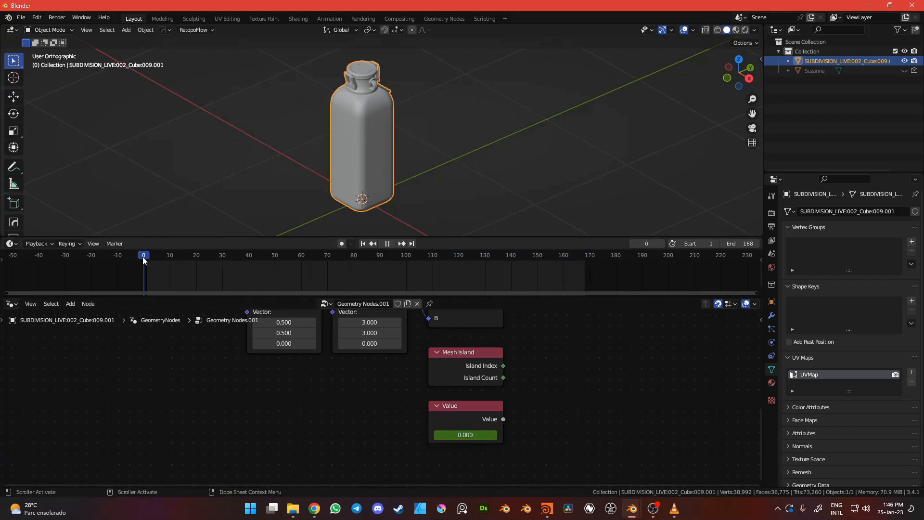
Move the Mesh Island and Value nodes together into the open space below and before the Named Attribute node.
left_click(447, 410)
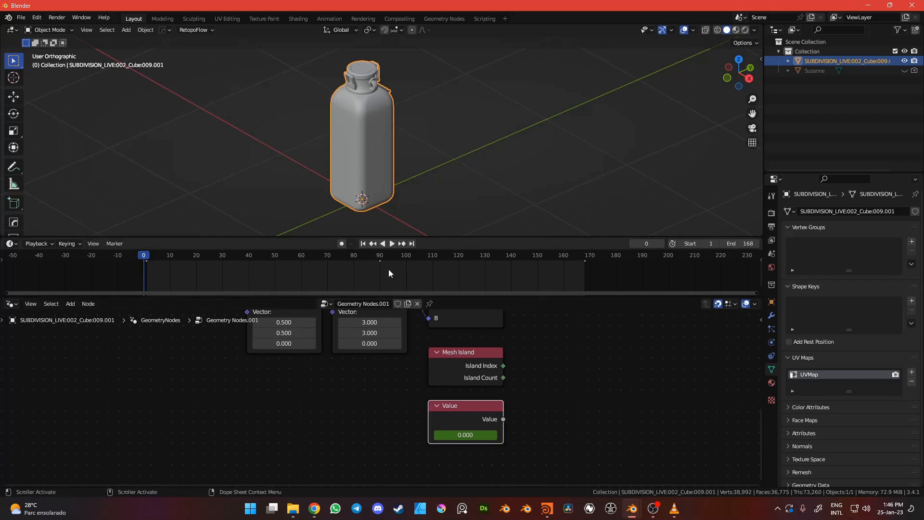
scroll(500, 398, "down", 1)
scroll(488, 415, "down", 1)
middle_click_drag(530, 409, 510, 450)
scroll(484, 461, "up", 1)
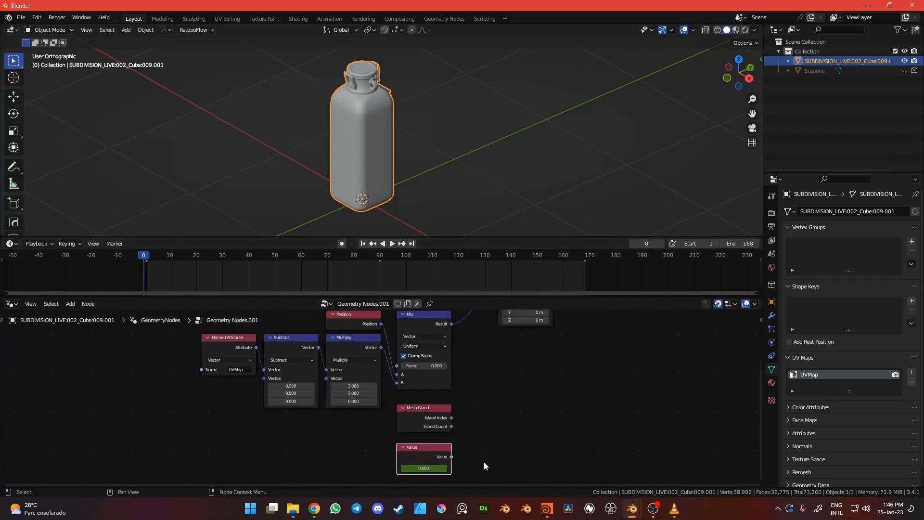
left_click_drag(483, 465, 397, 398)
middle_click_drag(486, 433, 533, 420)
key("g")
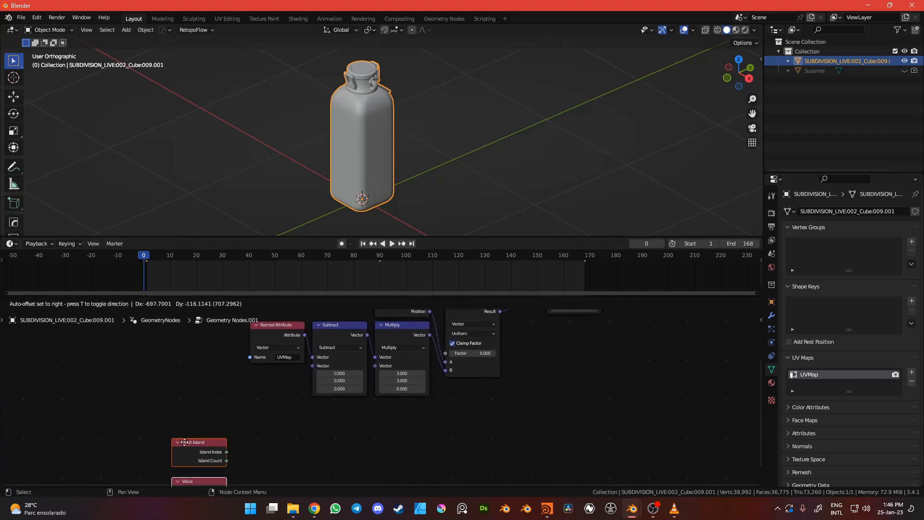
left_click(150, 443)
middle_click_drag(236, 470, 318, 393)
scroll(317, 393, "up", 3)
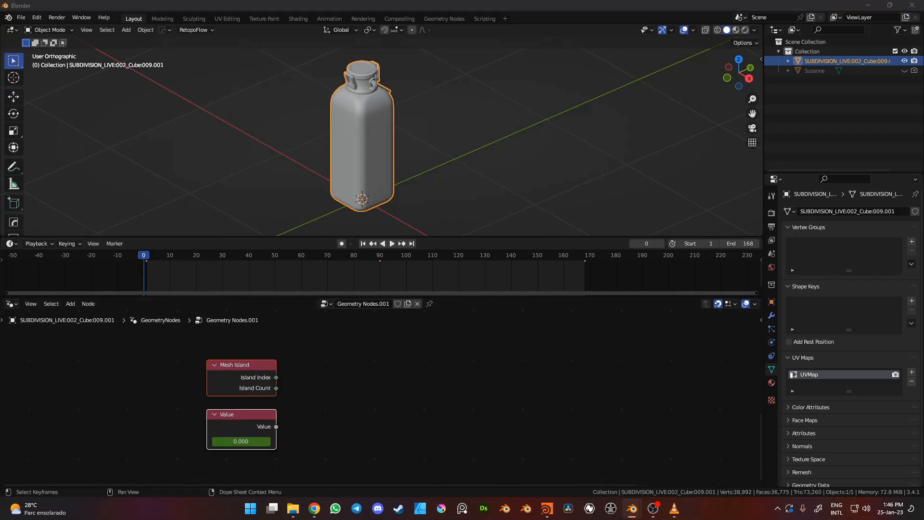
left_click(359, 382)
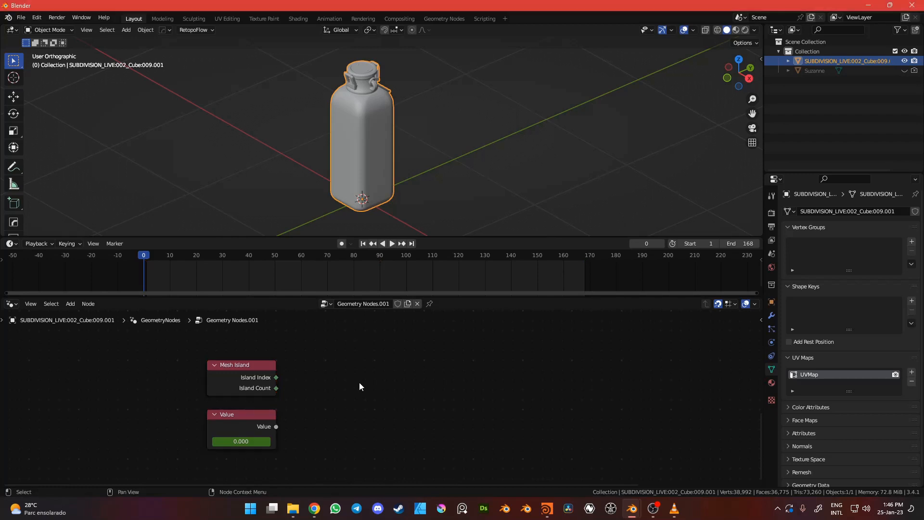
middle_click_drag(372, 390, 331, 405)
scroll(330, 405, "down", 1)
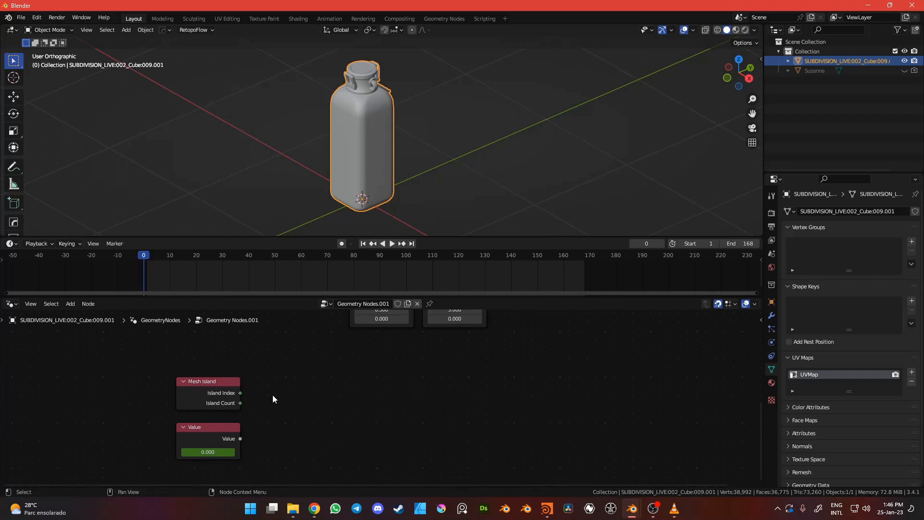
scroll(273, 395, "up", 3)
scroll(277, 391, "down", 2)
middle_click_drag(264, 381, 247, 373)
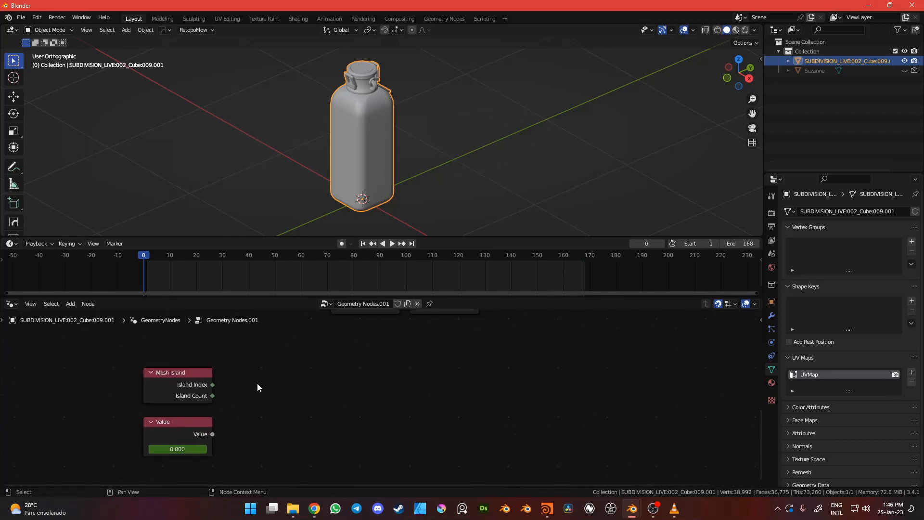
key("shift+a")
key("Escape")
Add a Math node set to Add, feed Island Index into its first value, and set its second value to 1.
left_click(177, 385)
key("shift+a")
left_click(342, 376)
type("add")
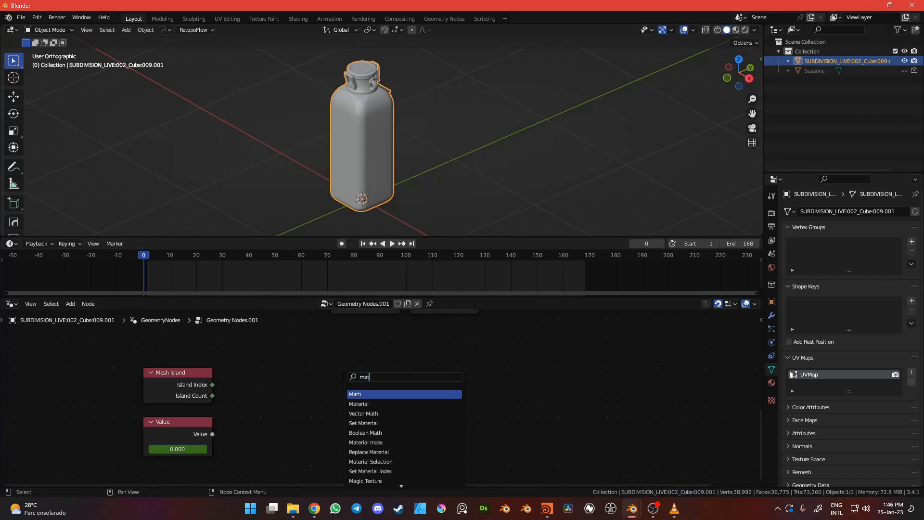
key("Return")
left_click(243, 400)
left_click_drag(212, 385, 242, 395)
left_click(281, 405)
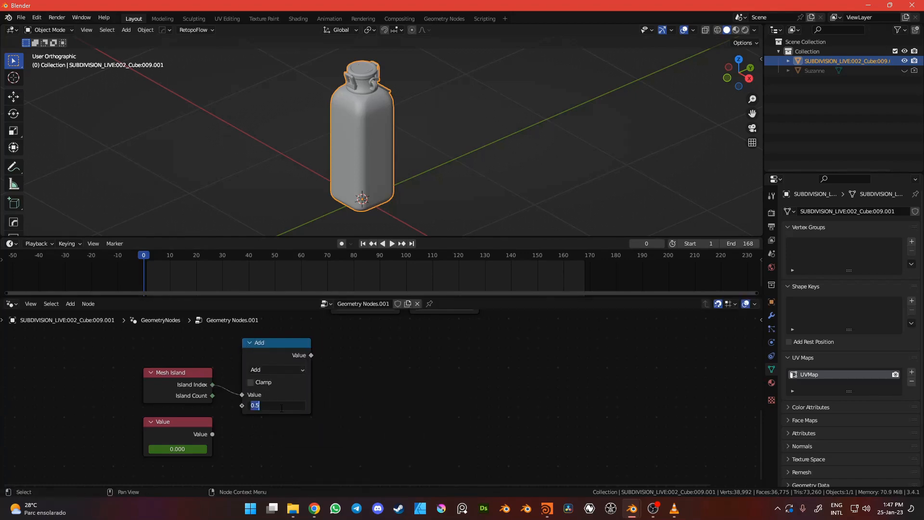
type("1")
key("Return")
Duplicate the Add node directly below the original and feed Island Count into the copy's first value.
left_click(263, 343)
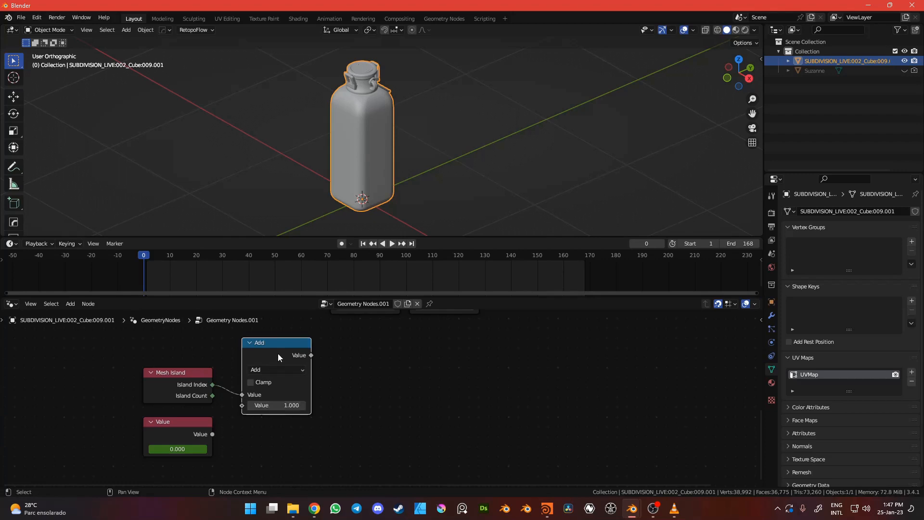
key("shift+d")
left_click(281, 448)
middle_click_drag(350, 434, 373, 365)
middle_click_drag(398, 388, 398, 419)
left_click_drag(235, 359, 265, 446)
scroll(371, 405, "down", 1)
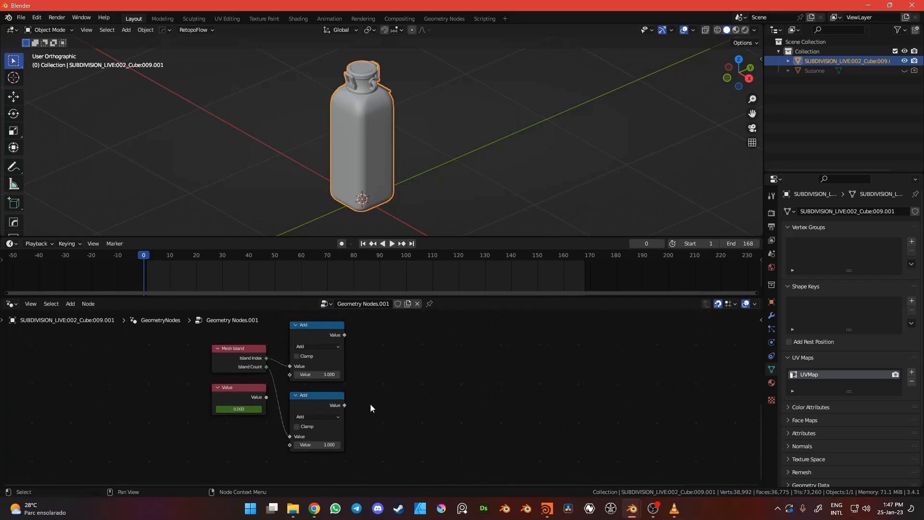
mouse_move(371, 406)
middle_mouse_down()
mouse_move(323, 415)
mouse_move(371, 404)
middle_mouse_up()
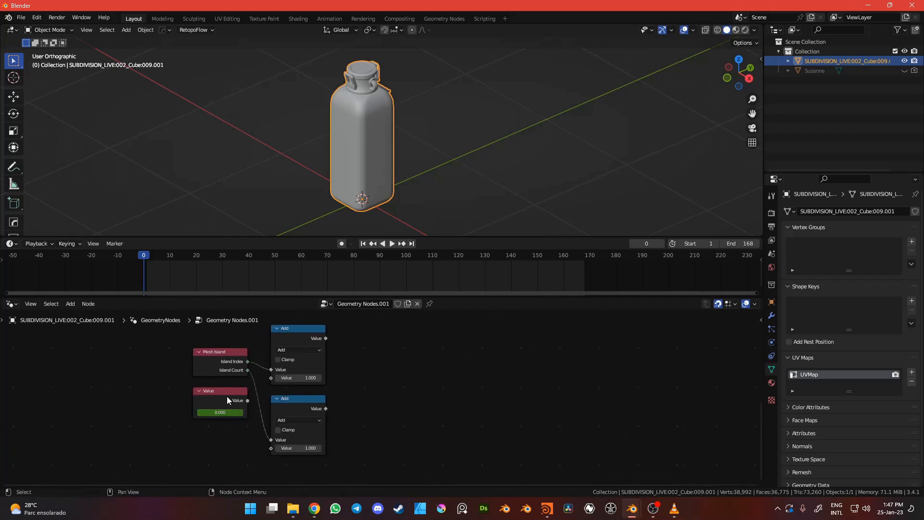
Move the Value node beneath the second Add node, then duplicate that Add node beyond it and set the copy to Multiply.
left_click_drag(230, 402, 308, 437)
middle_click_drag(318, 433, 288, 470)
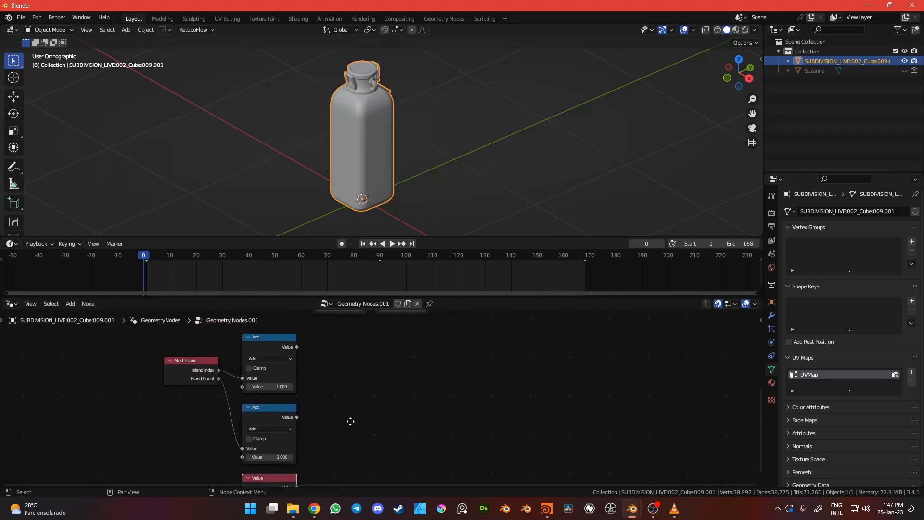
key("shift+a")
type("s")
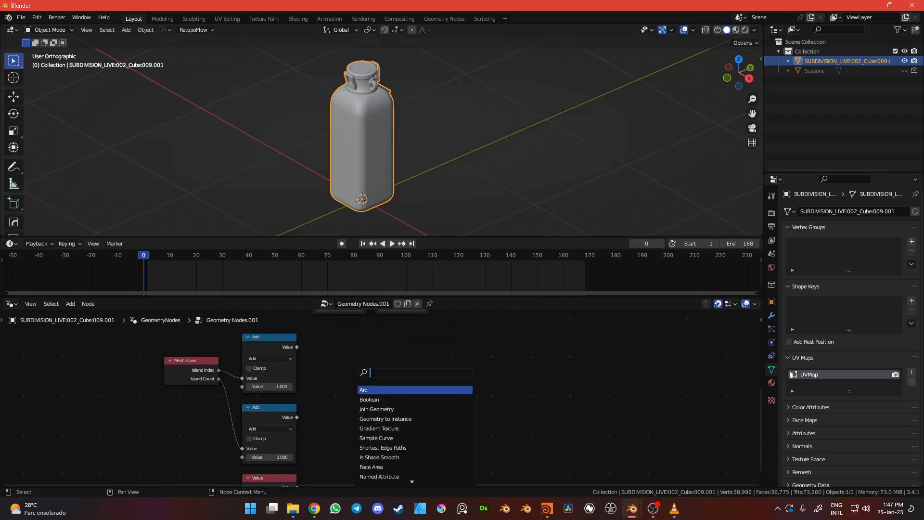
type("add")
key("Return")
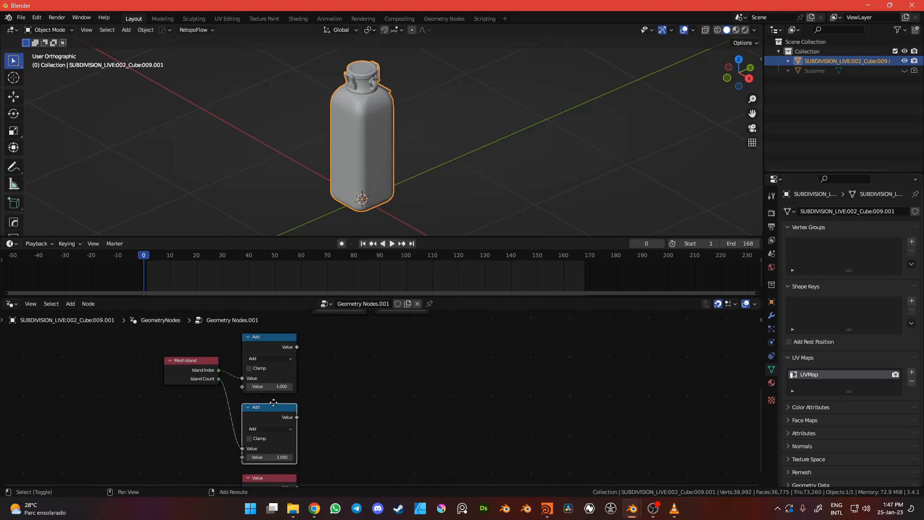
left_click(376, 388)
left_click(351, 412)
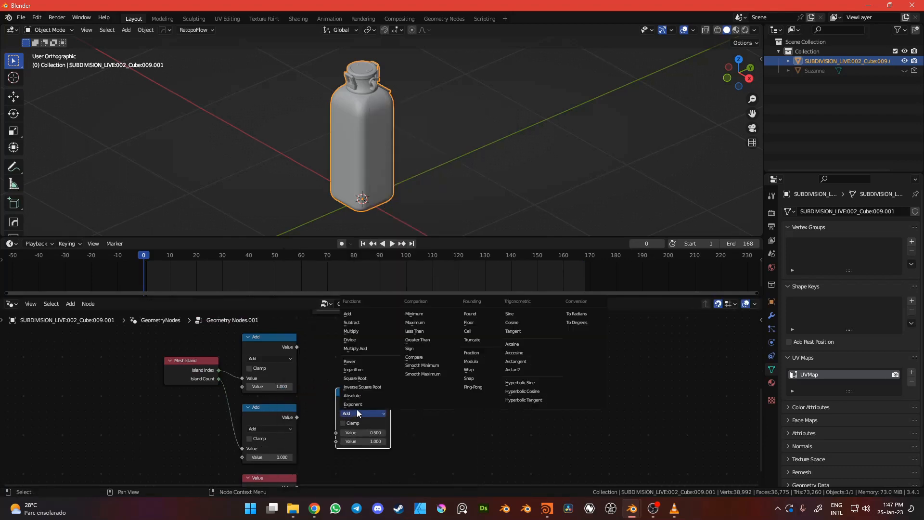
left_click(351, 331)
key("KP_Decimal")
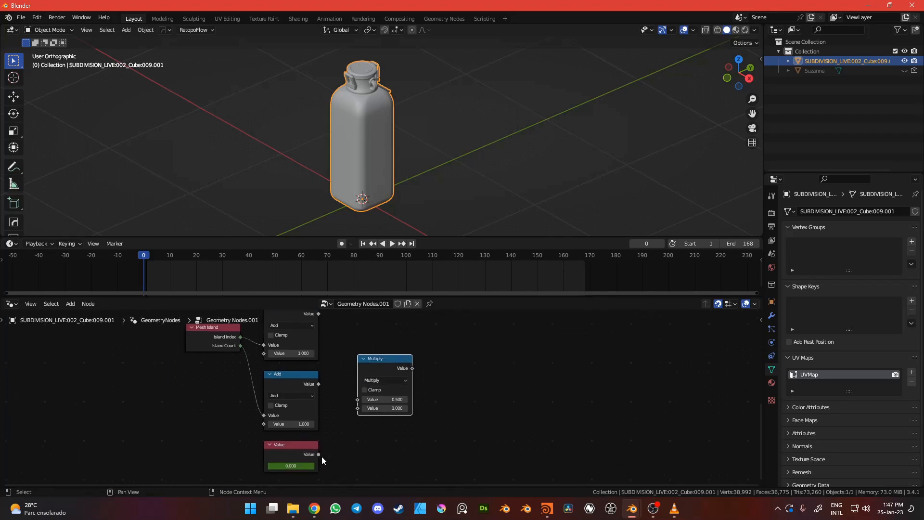
Link the second Add node and the Value node into the Multiply node's two inputs and move it closer to them.
left_click_drag(318, 384, 357, 399)
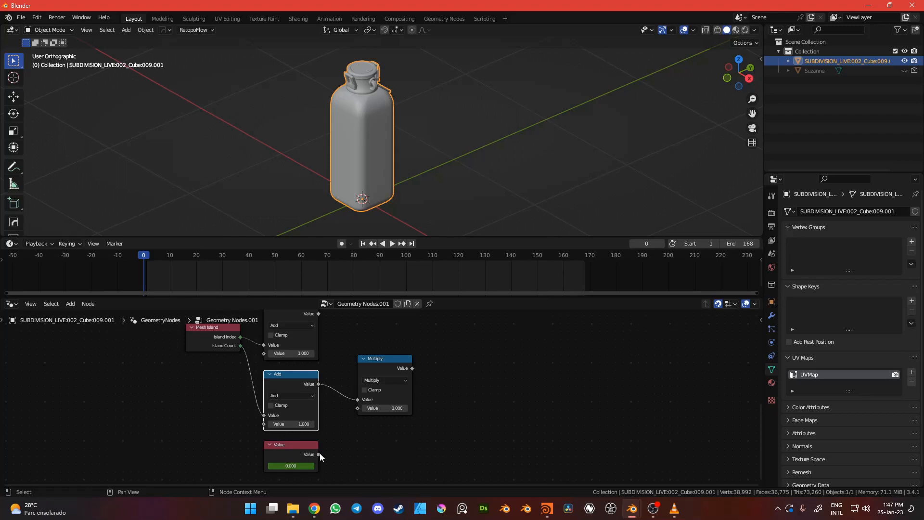
left_click_drag(318, 454, 368, 413)
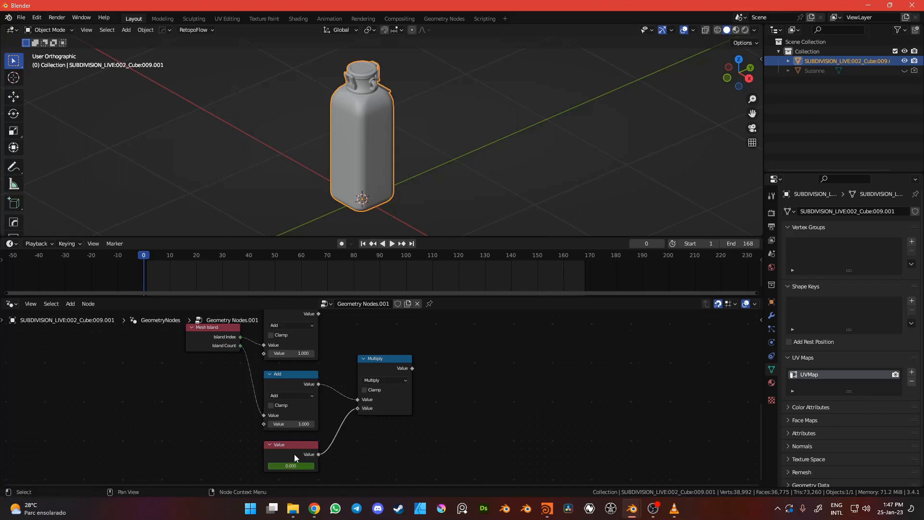
left_click_drag(379, 369, 364, 376)
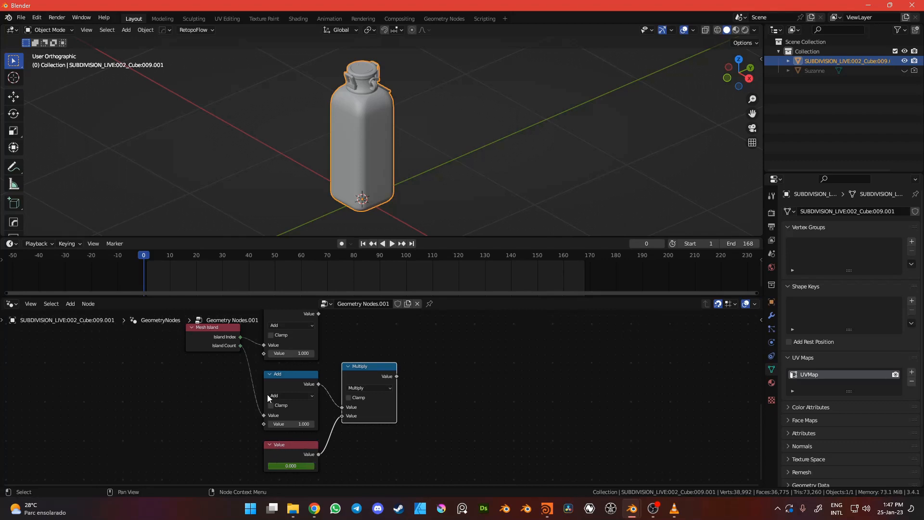
scroll(366, 392, "up", 2)
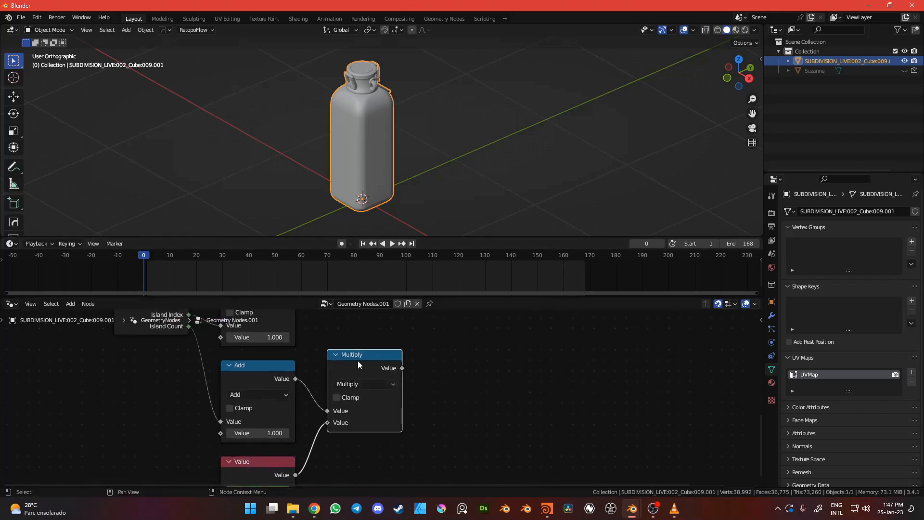
left_click_drag(358, 364, 343, 372)
scroll(351, 400, "down", 1)
middle_click_drag(422, 357, 373, 385)
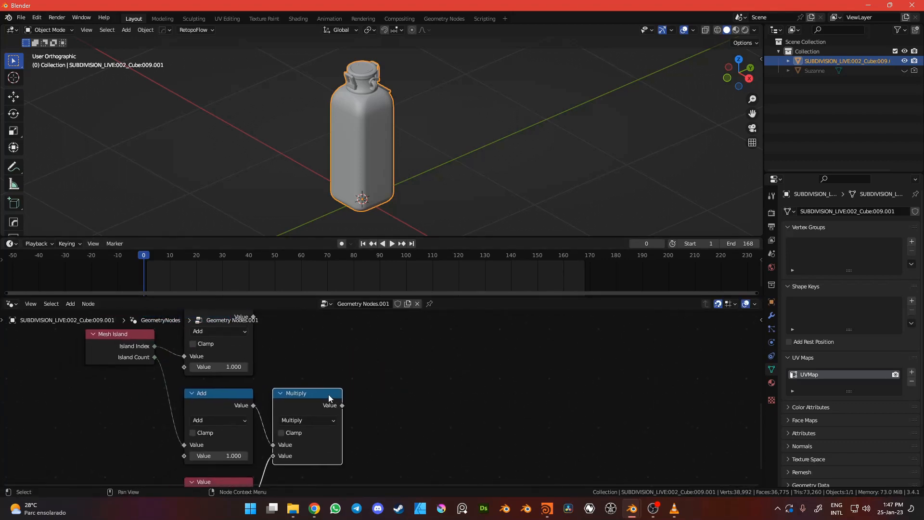
Duplicate the Multiply node into the space above and beyond it and set the copy to Divide.
key("shift+d")
left_click(403, 340)
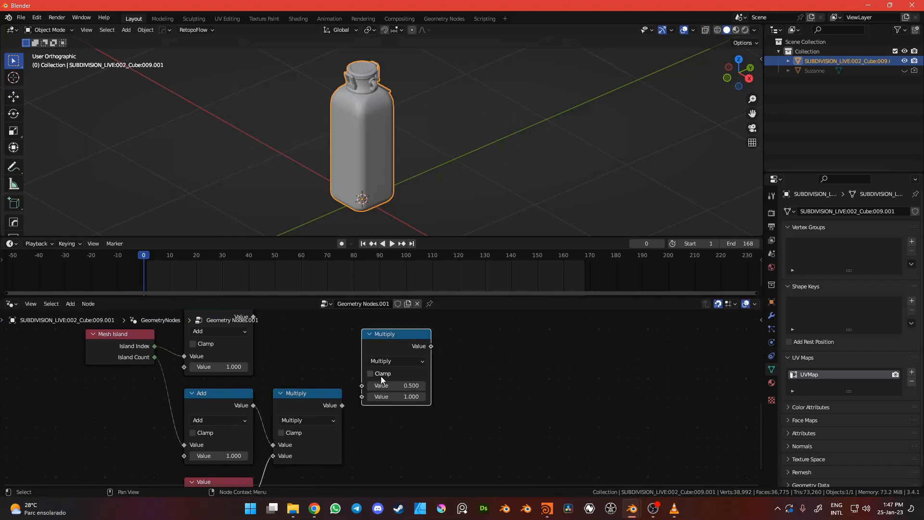
left_click(398, 361)
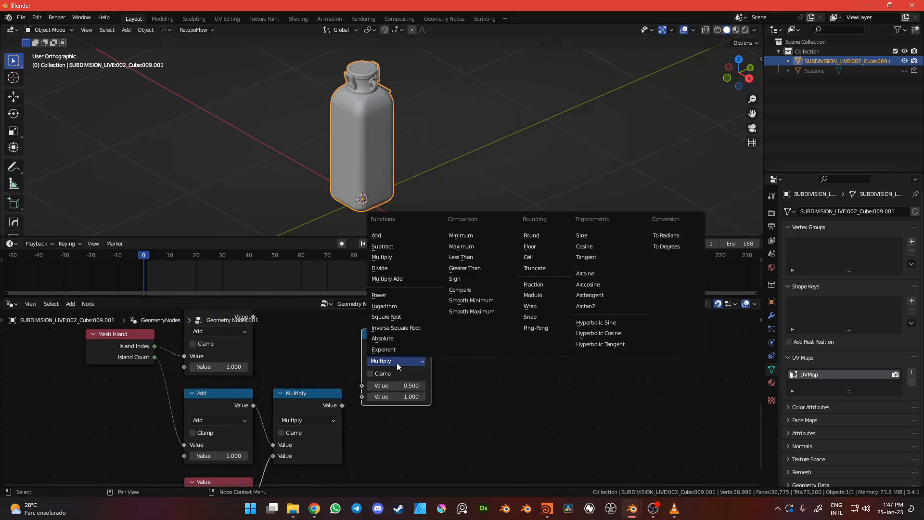
left_click(380, 268)
Link the Multiply result to the Divide node's first value and the first Add result to its second, then shift the Divide node up and away.
middle_click_drag(323, 354, 316, 383)
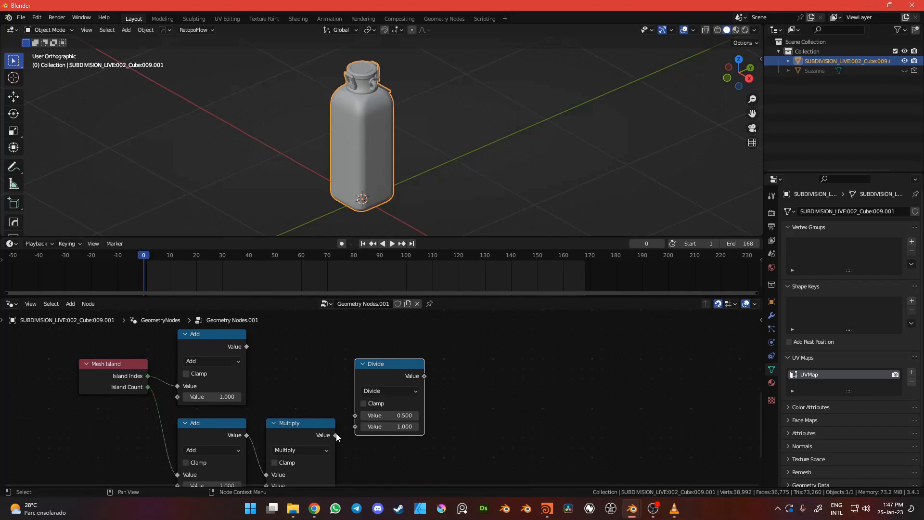
left_click_drag(336, 436, 355, 415)
left_click_drag(247, 346, 355, 426)
left_click_drag(380, 366, 409, 336)
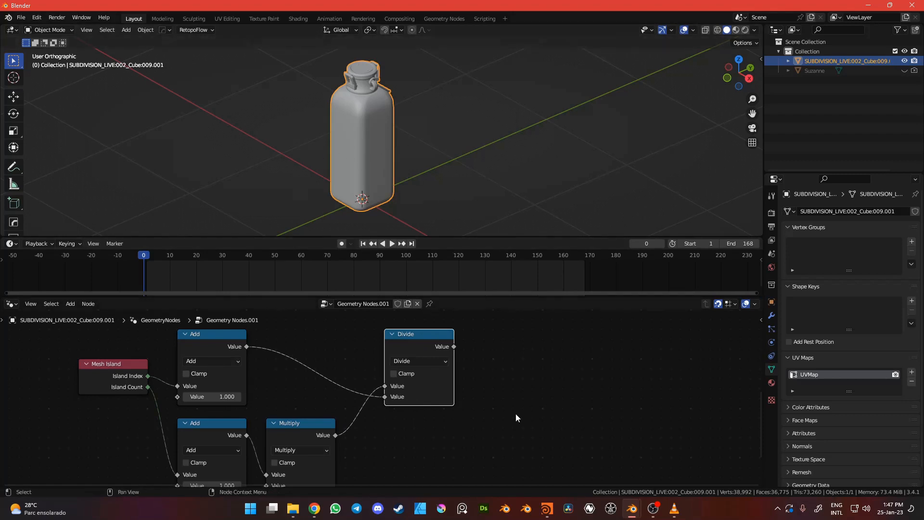
Duplicate the Multiply node and place the copy beyond the Divide node.
middle_click_drag(398, 338, 380, 350)
middle_click_drag(525, 468, 515, 460)
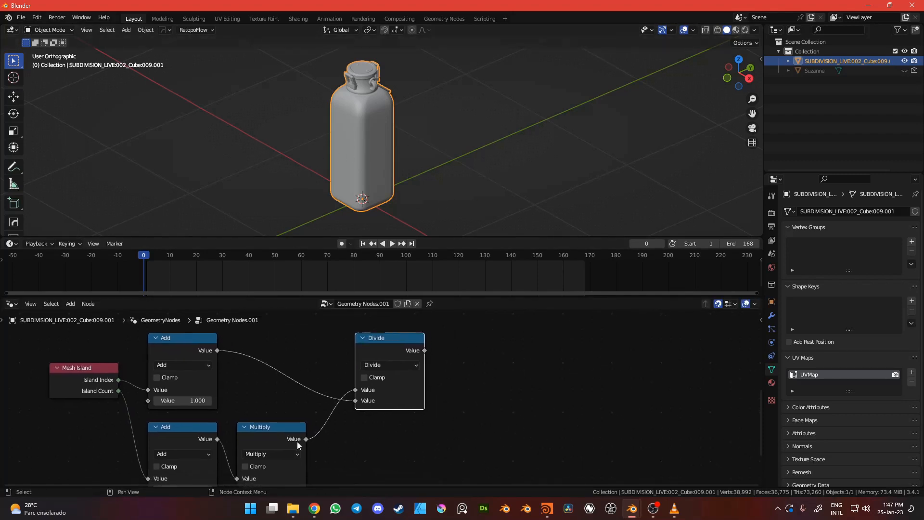
left_click(264, 427)
key("shift+d")
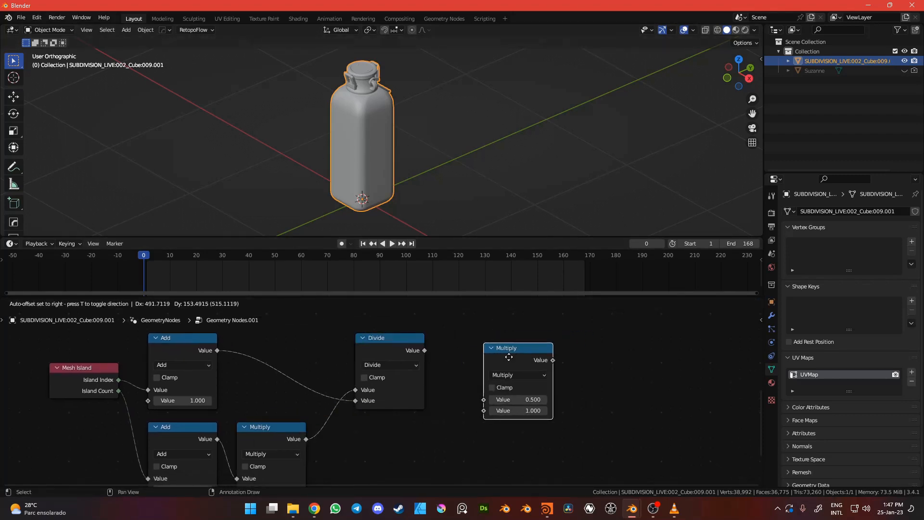
left_click(511, 362)
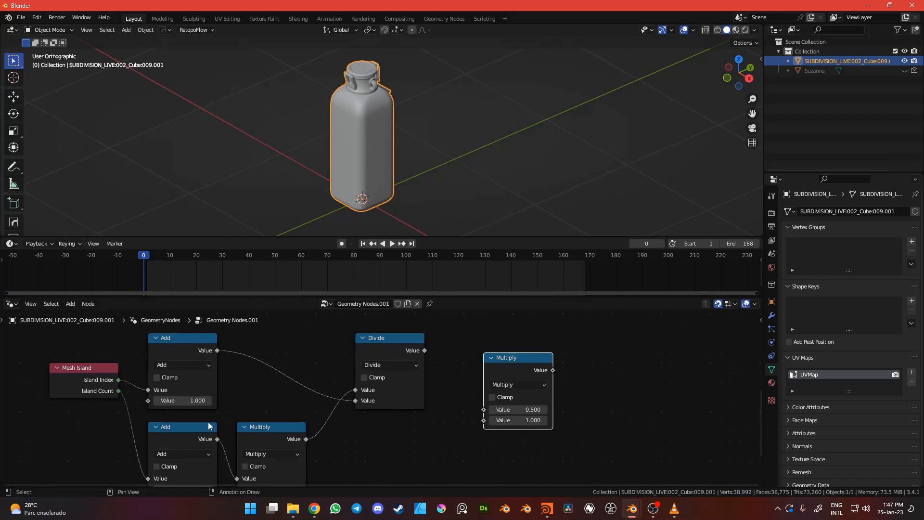
Link the second Add result and the Divide result into the new Multiply node's two inputs and adjust its position.
left_click_drag(217, 439, 282, 394)
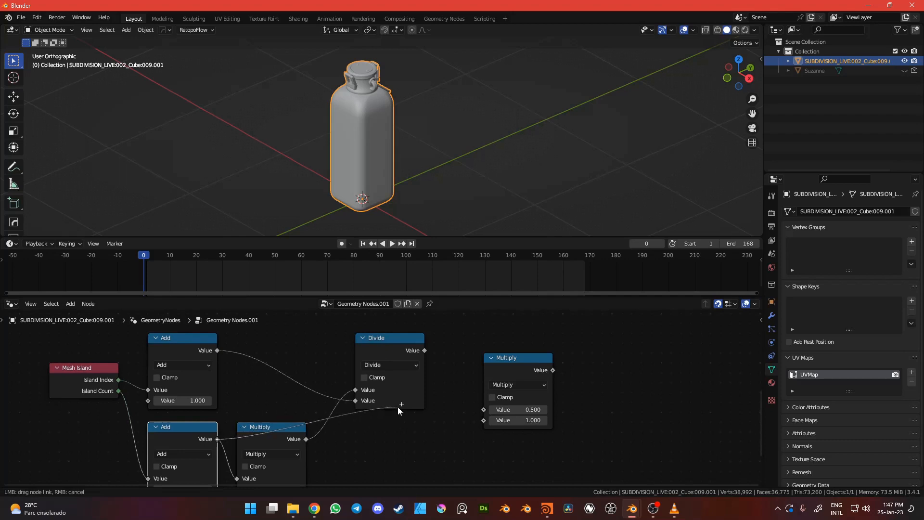
left_click_drag(398, 406, 485, 409)
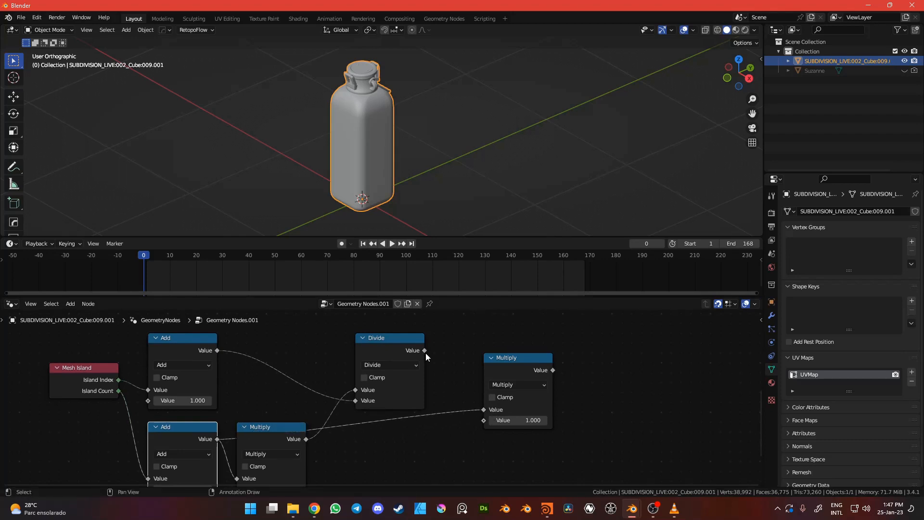
left_click_drag(425, 350, 483, 420)
scroll(433, 460, "down", 1)
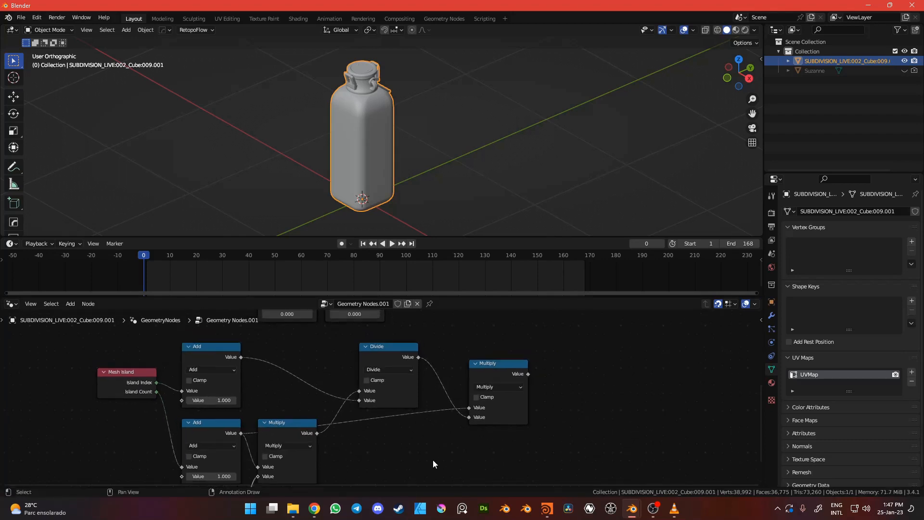
middle_click_drag(432, 460, 392, 441)
left_click_drag(442, 356, 425, 373)
middle_click_drag(465, 452, 464, 426)
left_click(514, 395)
Duplicate the first Multiply node to the end of the math chain and set the copy to Subtract.
scroll(370, 439, "down", 2)
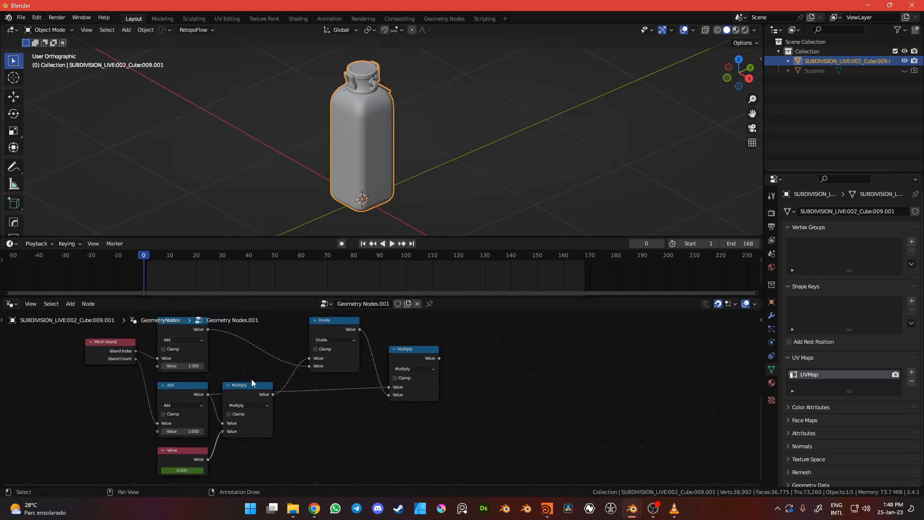
left_click(235, 390)
key("shift+d")
left_click(476, 397)
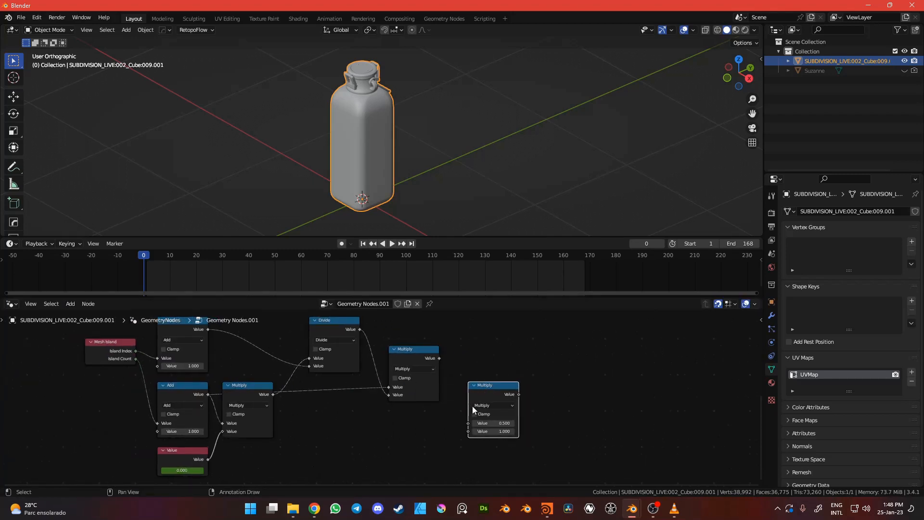
scroll(521, 407, "up", 1)
left_click(521, 407)
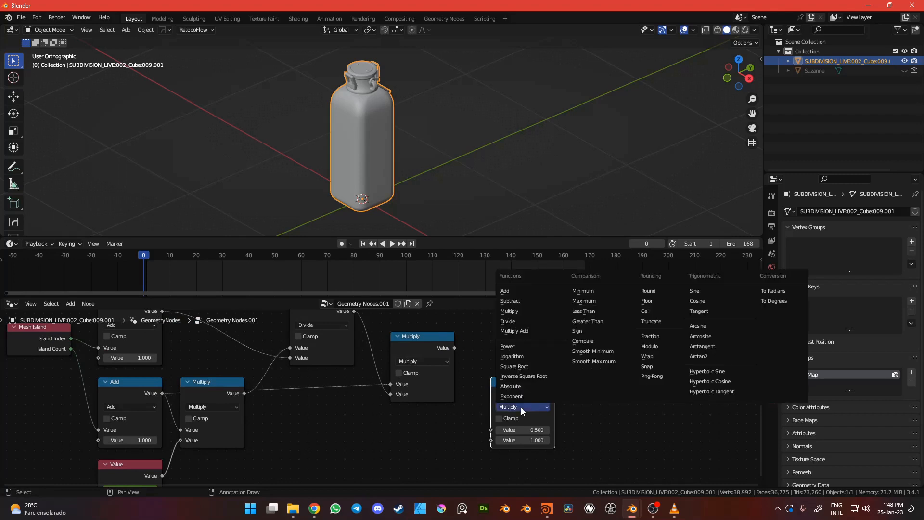
left_click(511, 300)
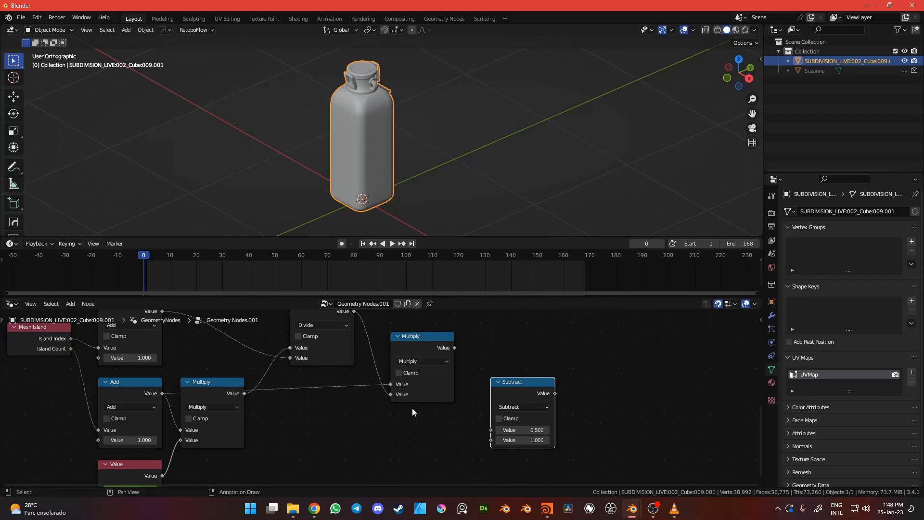
Link the last Multiply node's result to the Subtract node's first value.
left_click_drag(455, 348, 481, 385)
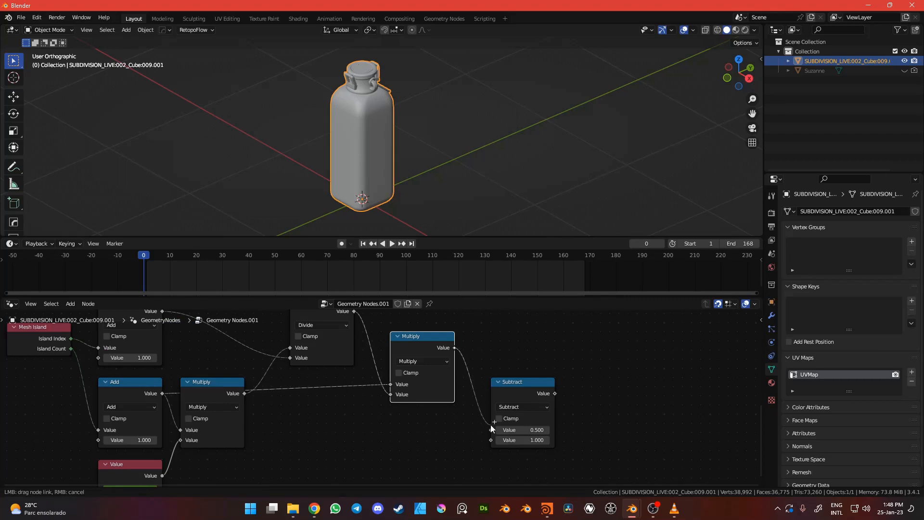
left_click_drag(492, 429, 492, 429)
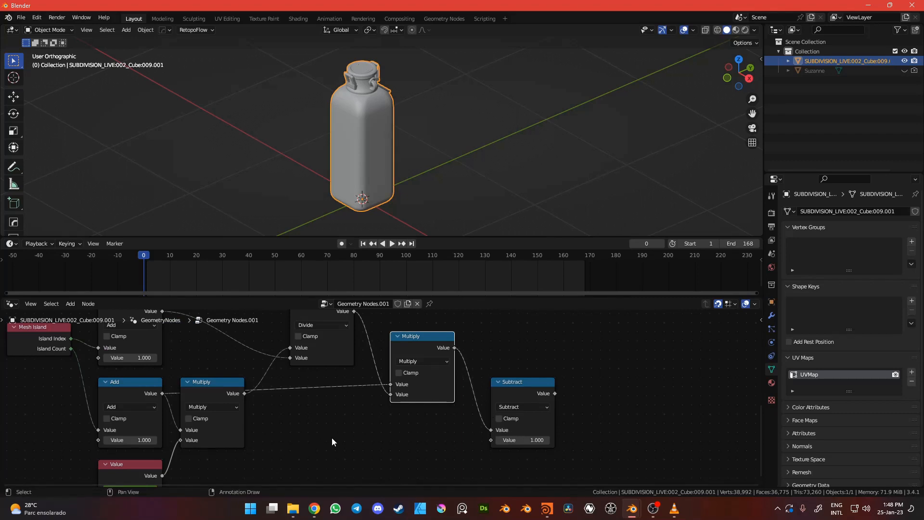
middle_click_drag(331, 437, 357, 432)
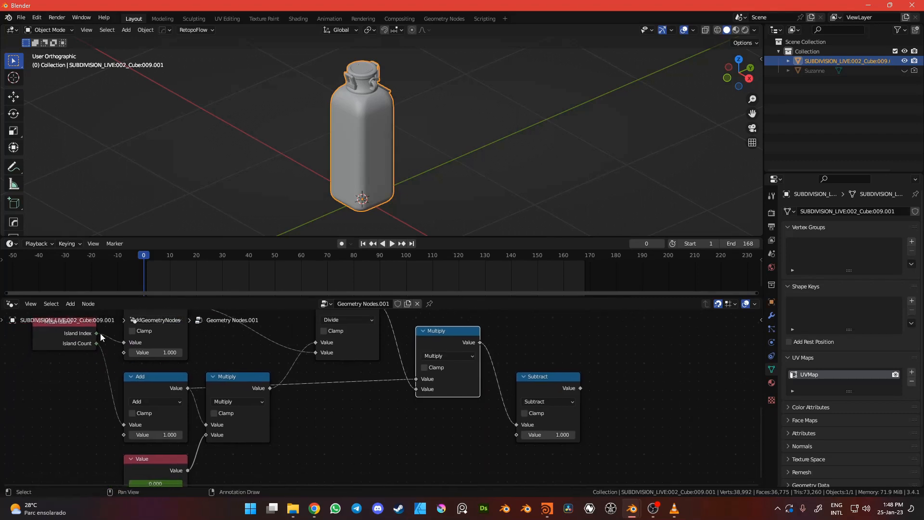
Link the Mesh Island node's Island Index output to the Subtract node's second value.
middle_click_drag(100, 333, 135, 375)
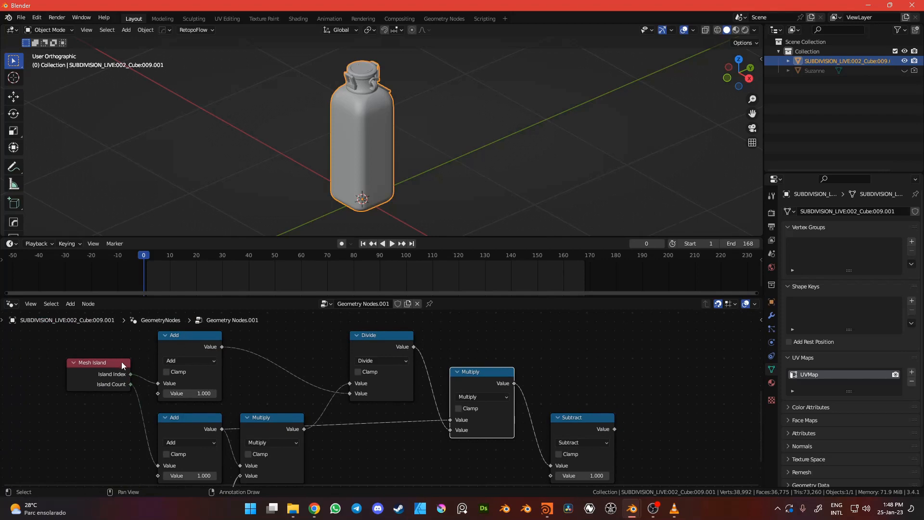
left_click_drag(131, 375, 163, 345)
left_click_drag(184, 386, 551, 420)
Link the final Subtract result to the vector Mix node's Factor input and play the animation.
scroll(385, 462, "down", 3)
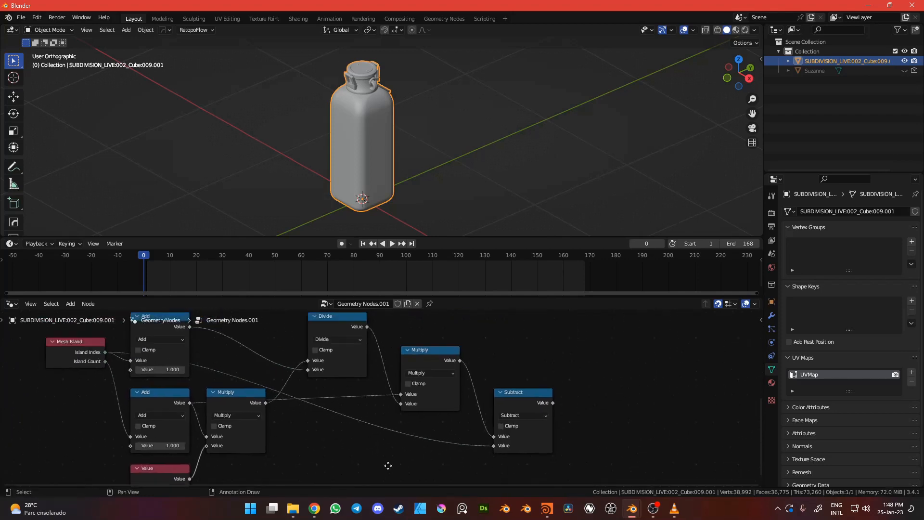
middle_click_drag(349, 371, 386, 393)
scroll(285, 371, "up", 1)
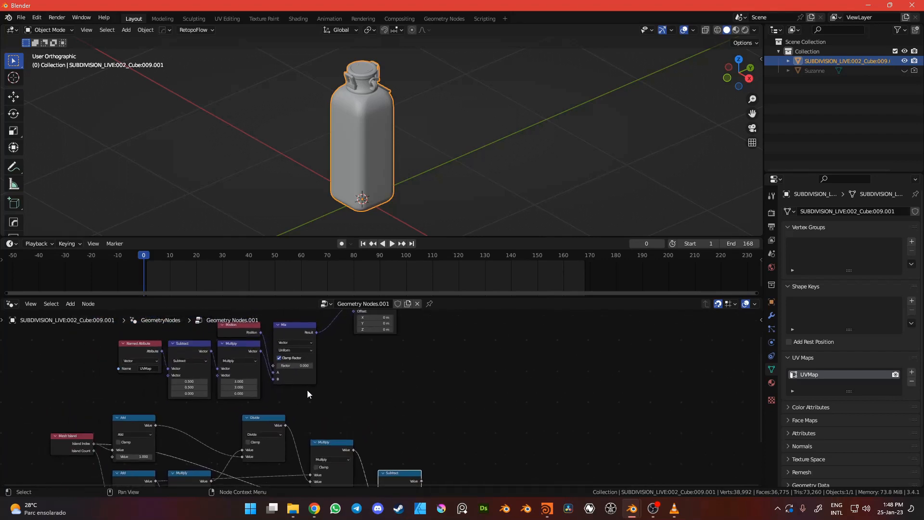
middle_click_drag(315, 387, 392, 361)
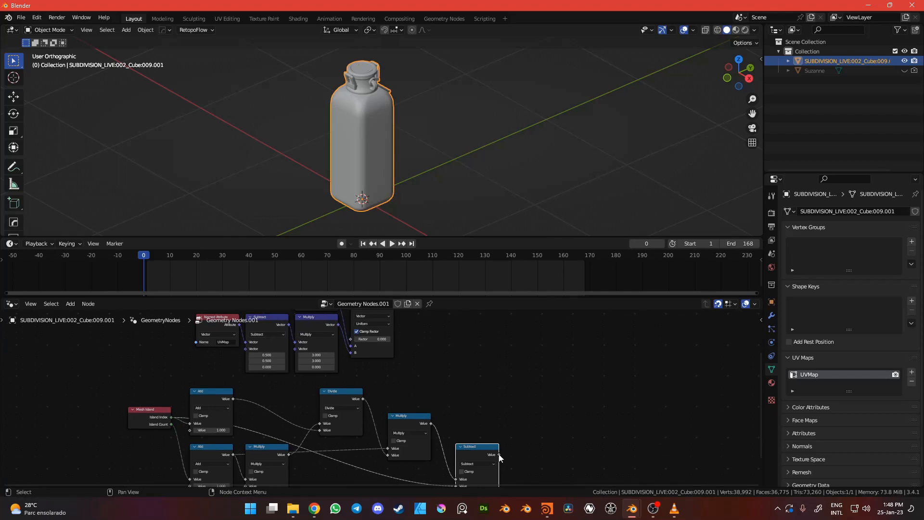
scroll(387, 343, "up", 1)
middle_click_drag(399, 367, 431, 392)
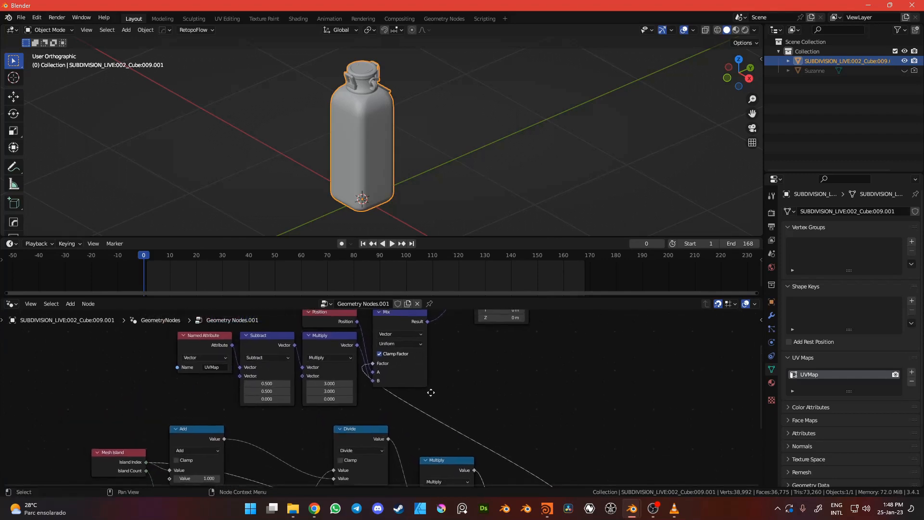
scroll(406, 366, "up", 1)
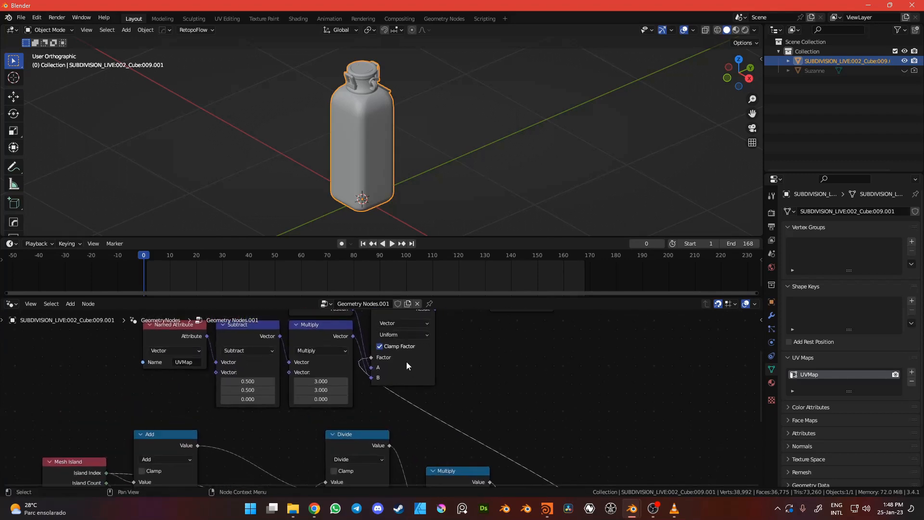
left_click(393, 244)
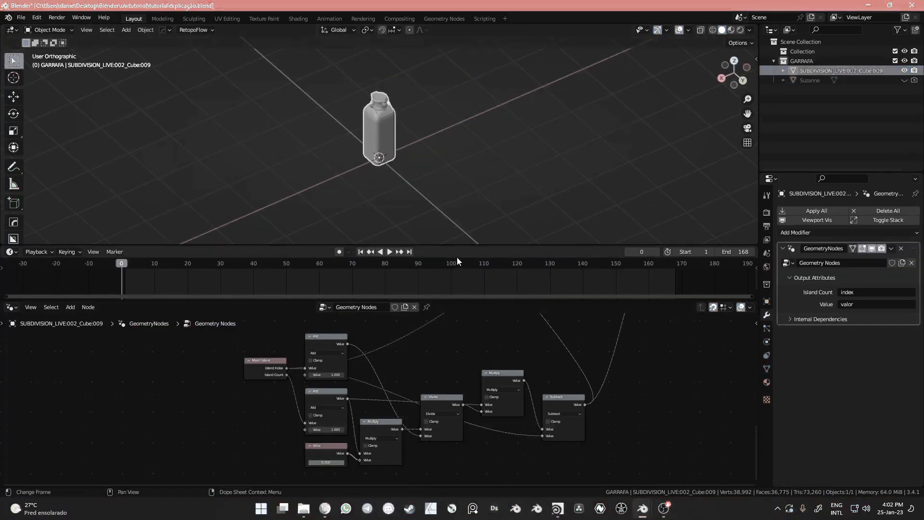
Examine the finished node tree in a maximized node editor, following the Subtract result to the Mix factor and the Group Output.
key("ctrl+space")
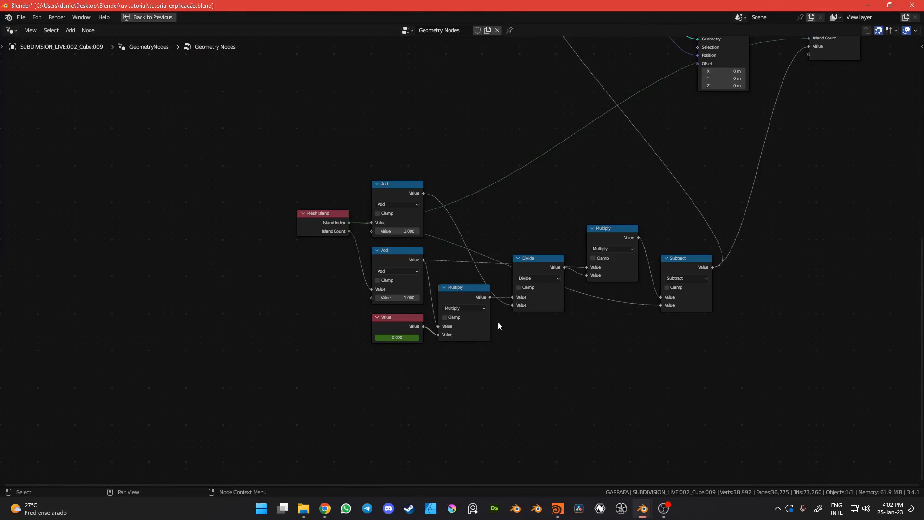
middle_click_drag(620, 259, 466, 354)
scroll(469, 373, "up", 3)
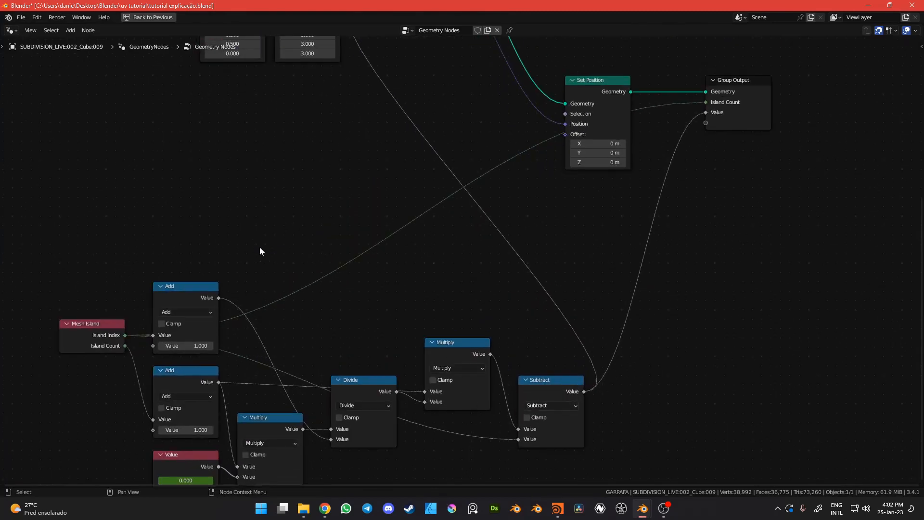
middle_click_drag(260, 251, 257, 431)
left_click(367, 181)
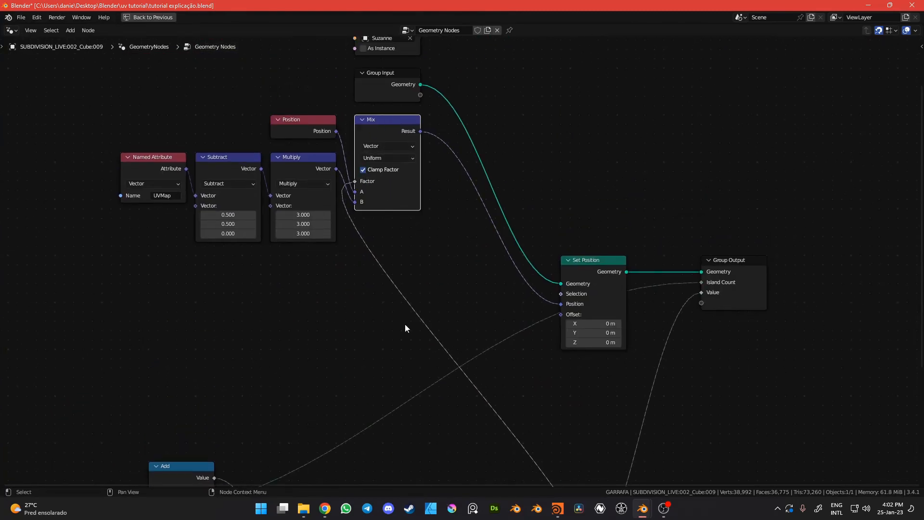
middle_click_drag(453, 455, 342, 236)
middle_click_drag(532, 226, 485, 294)
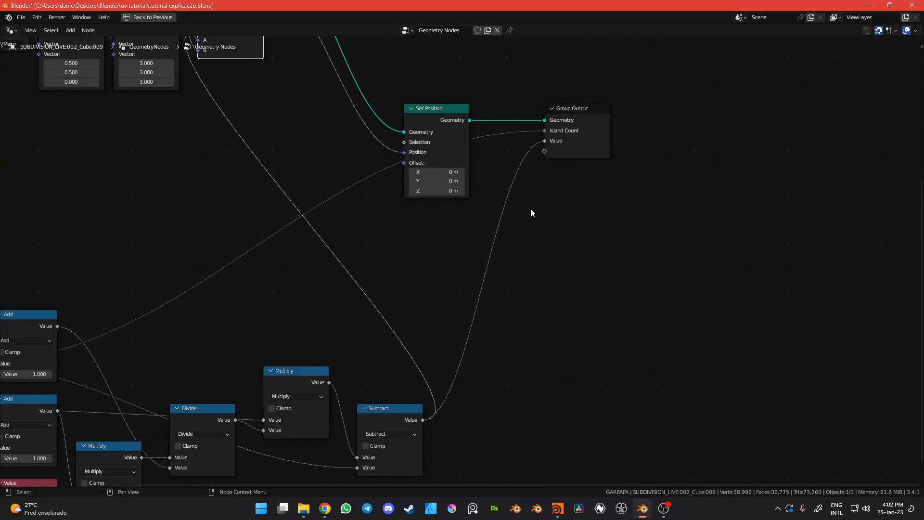
key("ctrl+space")
Split the node editor area in two and turn the new area into a Spreadsheet.
middle_click_drag(452, 310, 437, 393)
scroll(451, 426, "down", 3)
middle_click_drag(451, 425, 499, 399)
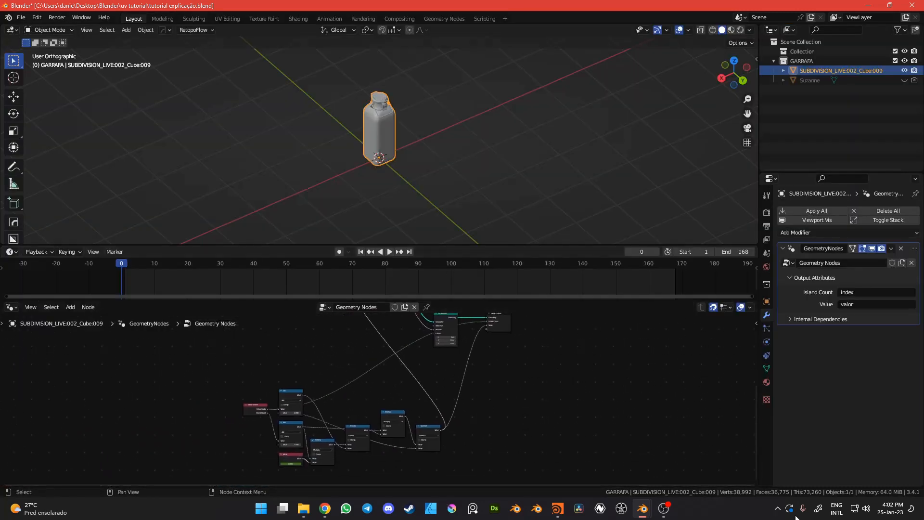
left_click_drag(757, 485, 394, 486)
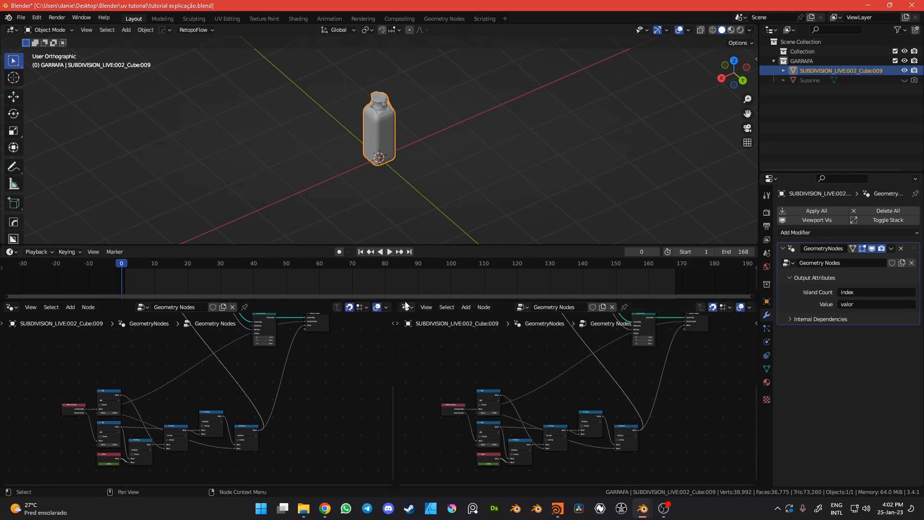
left_click(404, 310)
left_click(689, 375)
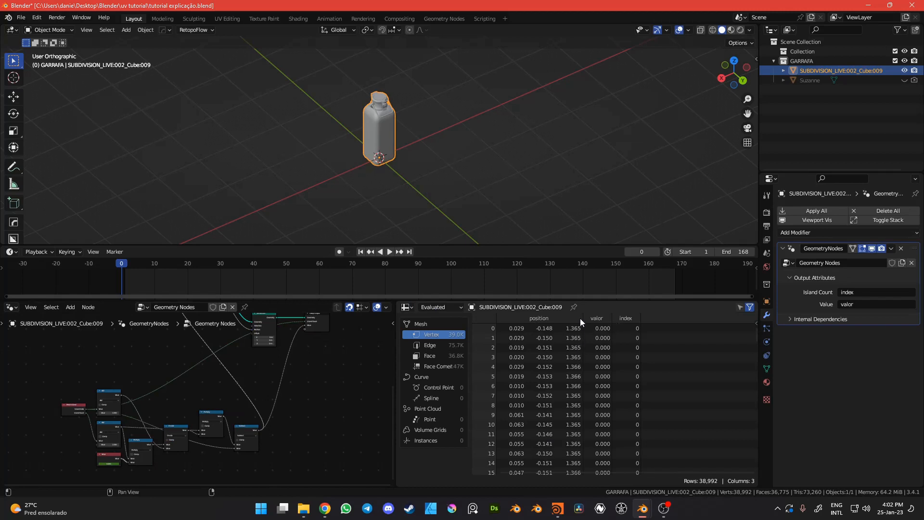
Step the animation from frame 1 to frame 3 and check the valor column for island index 0 against the bottle.
scroll(378, 152, "up", 5)
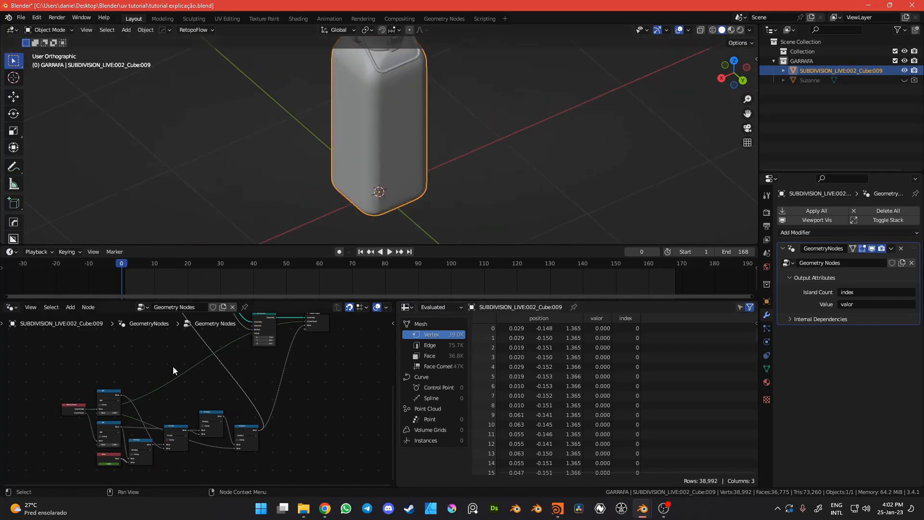
scroll(157, 442, "up", 2)
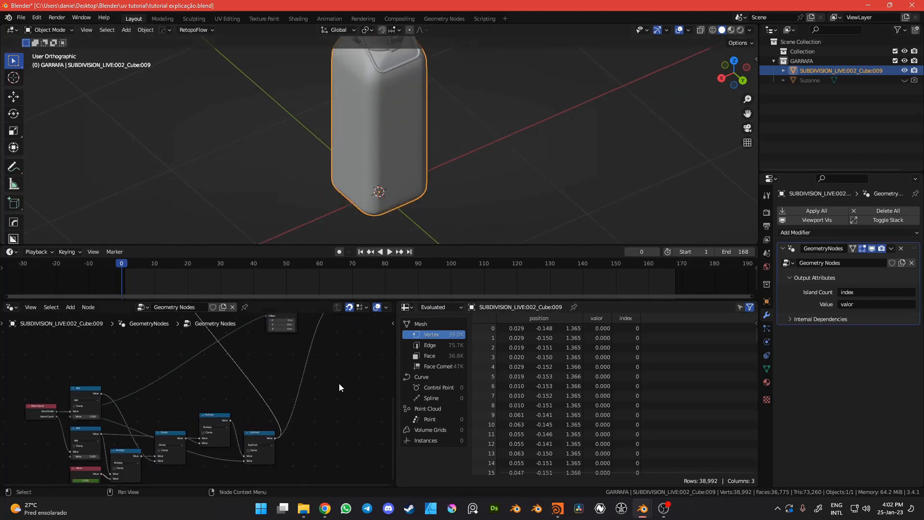
mouse_move(339, 383)
middle_mouse_down()
mouse_move(332, 395)
mouse_move(348, 368)
middle_mouse_up()
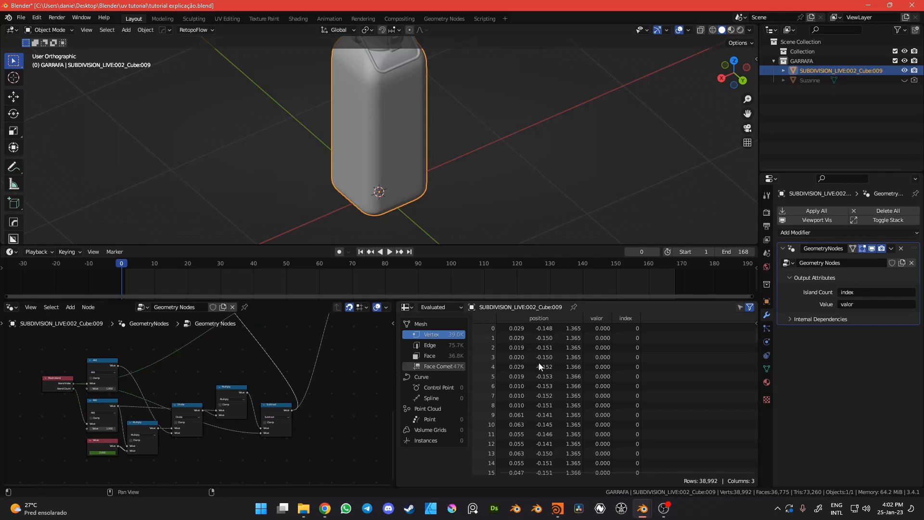
left_click(125, 264)
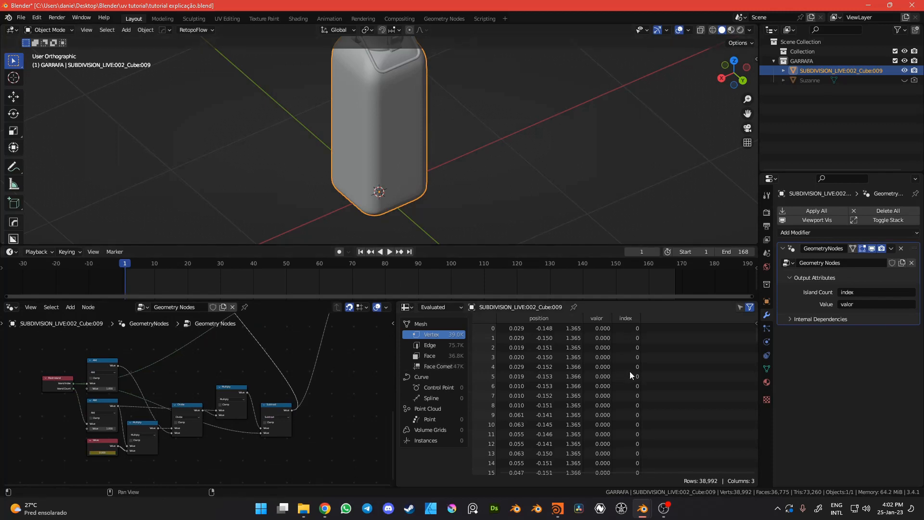
scroll(146, 278, "up", 1)
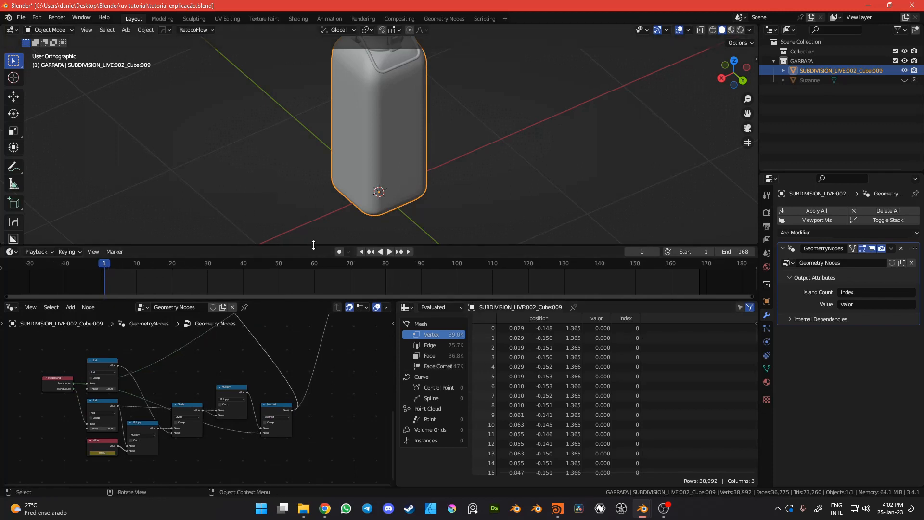
key("Right")
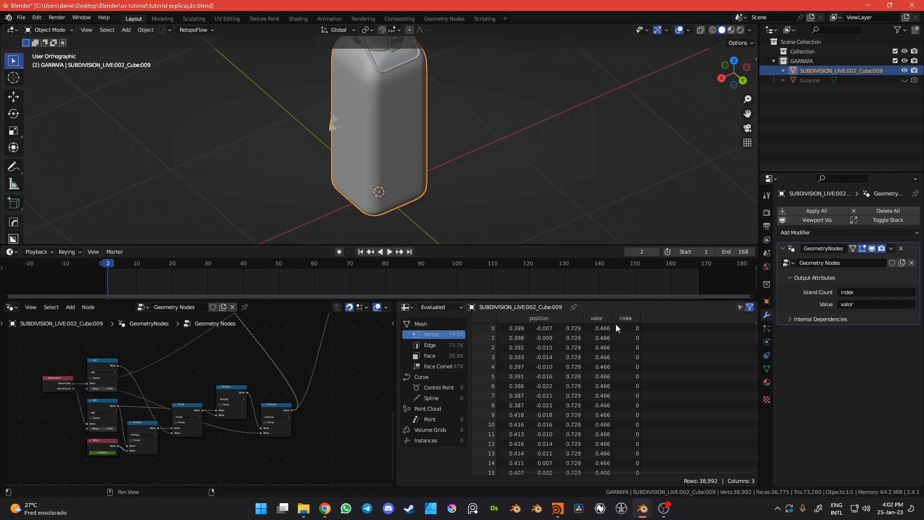
key("Right")
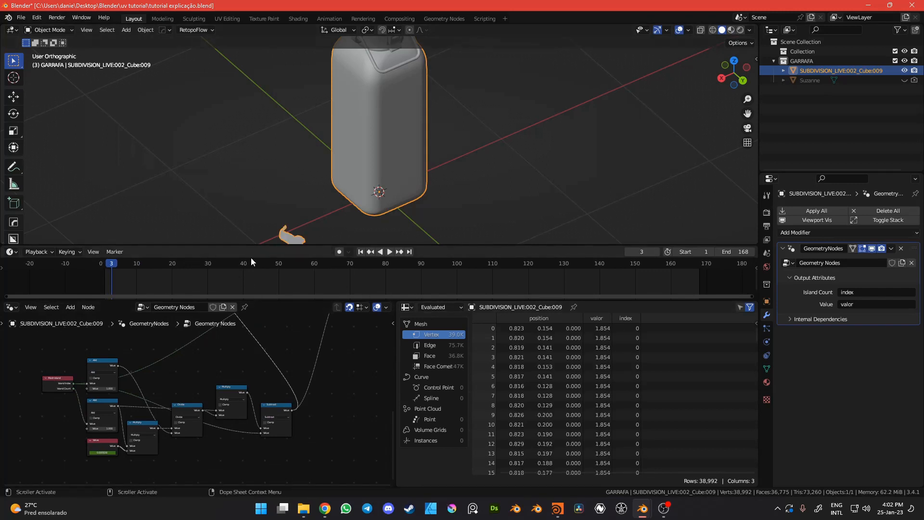
Check the spreadsheet rows with island index 1, advance to frame 4 and inspect the flattened islands around the bottle.
scroll(605, 350, "down", 10)
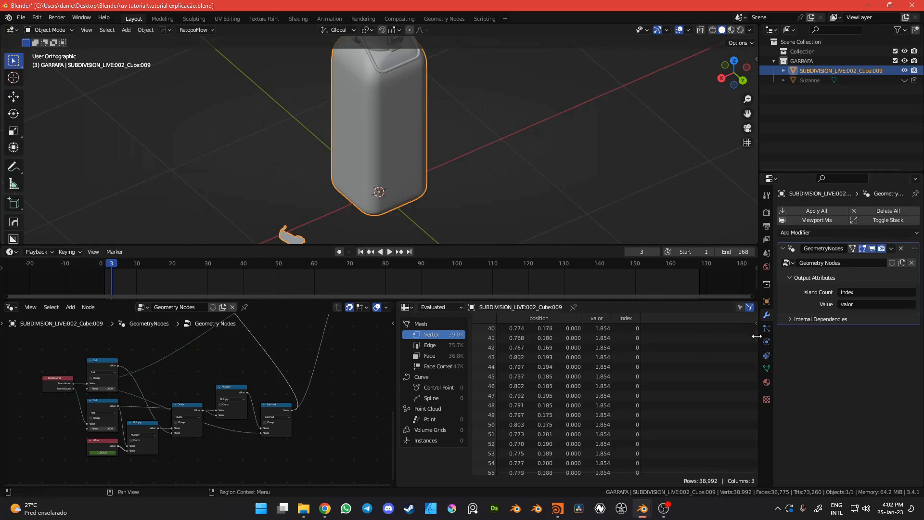
left_click_drag(756, 336, 755, 343)
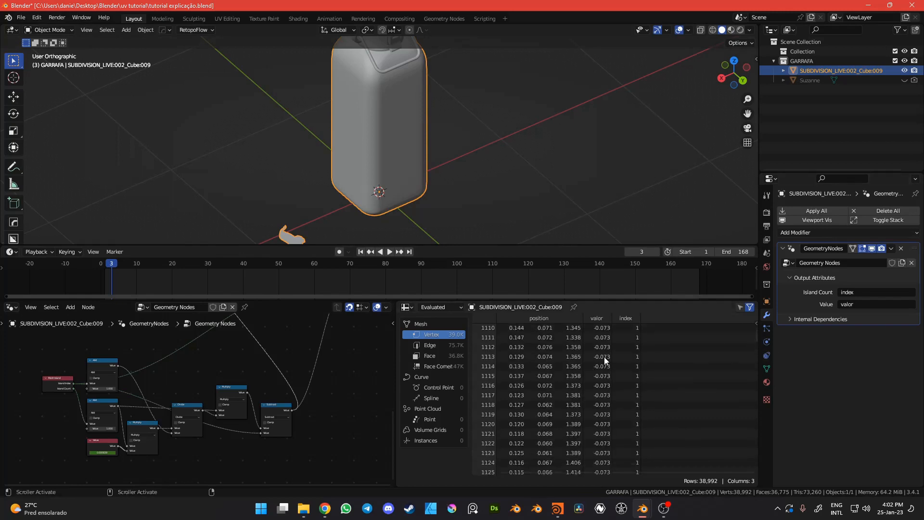
key("Right")
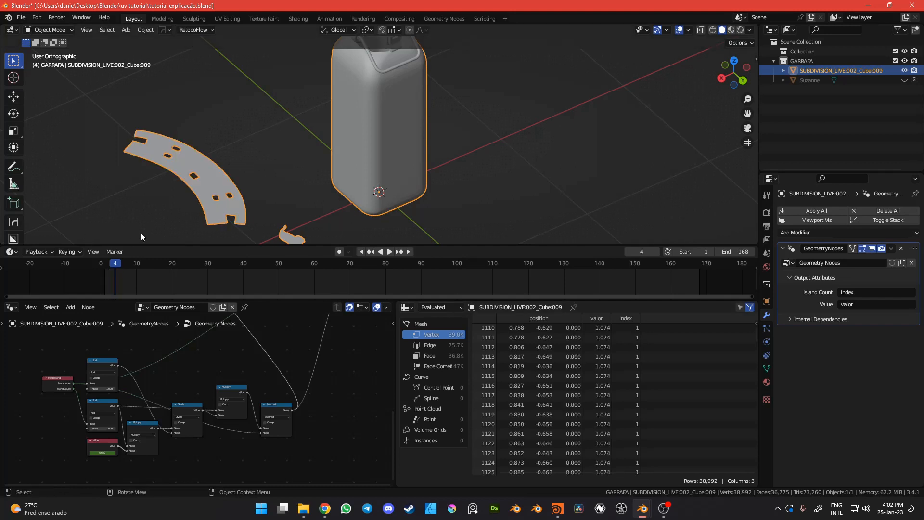
middle_click_drag(328, 207, 485, 171)
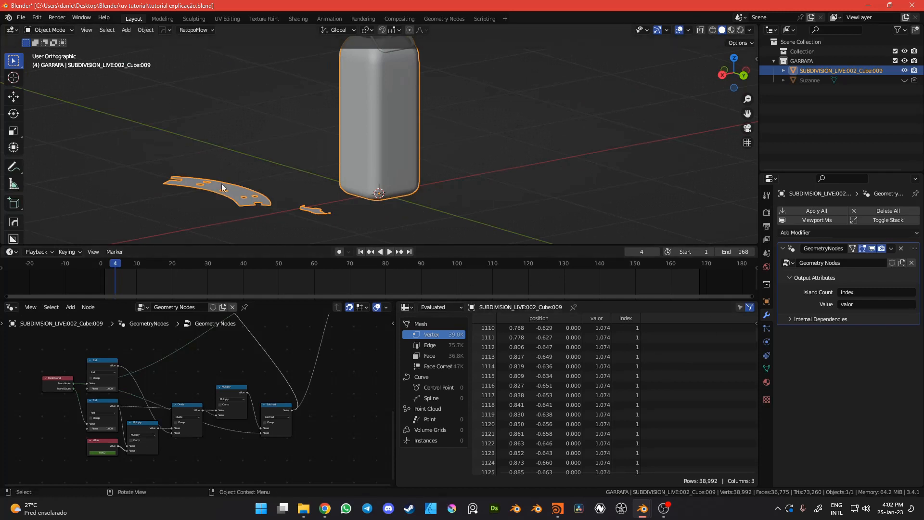
middle_click_drag(330, 155, 356, 153)
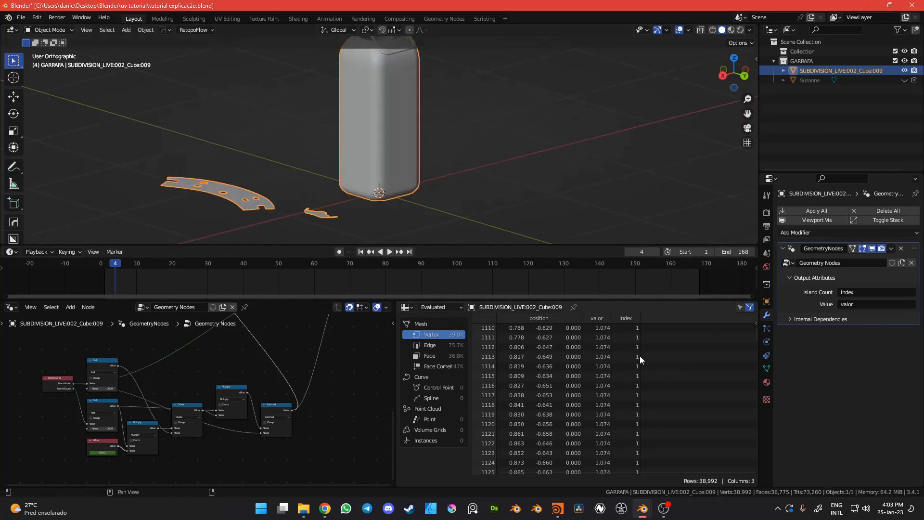
Advance the animation frame by frame to frame 11 while watching further islands unfold.
key("Right")
key("Right")
key("Right")
key("Right")
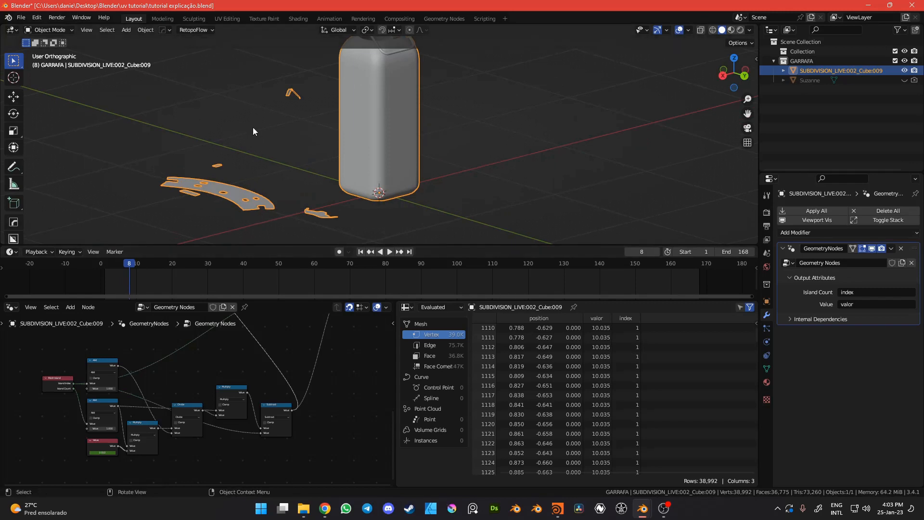
key("Right")
key("Right")
key("Right")
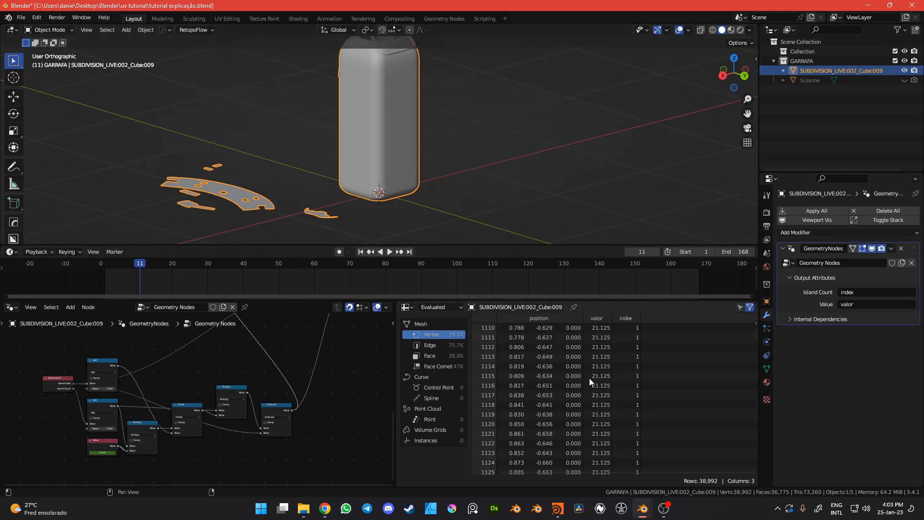
Compare the valor entries of island indices 0 and 1 in the spreadsheet at frame 11.
scroll(236, 276, "down", 1)
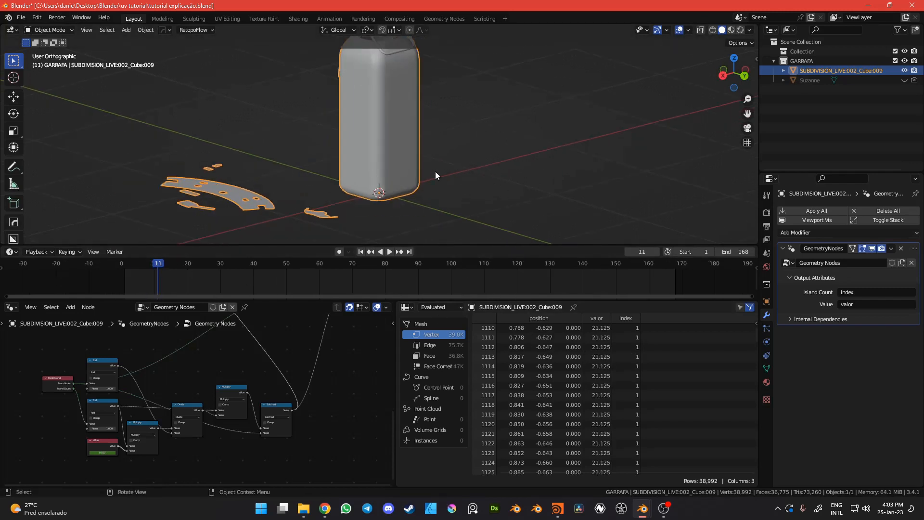
scroll(435, 175, "down", 2)
left_click_drag(756, 334, 752, 360)
scroll(591, 351, "up", 4)
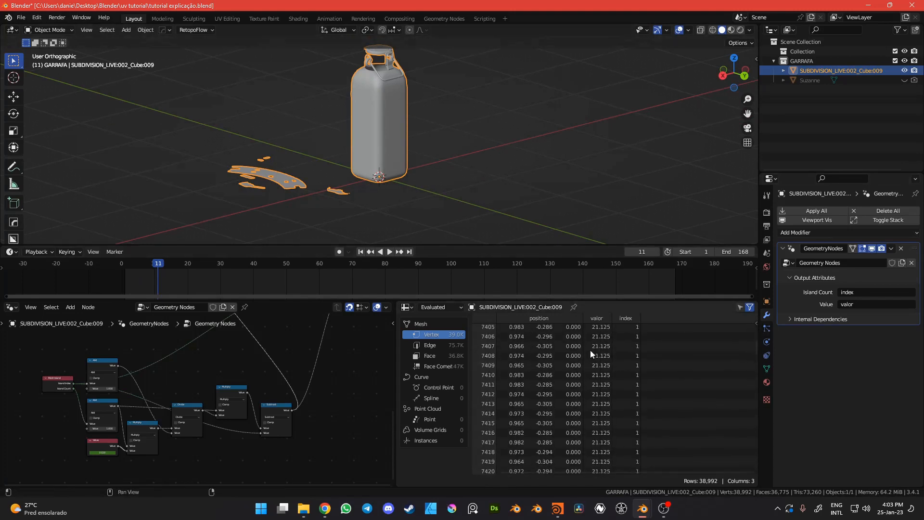
scroll(481, 276, "up", 3)
scroll(356, 125, "down", 3)
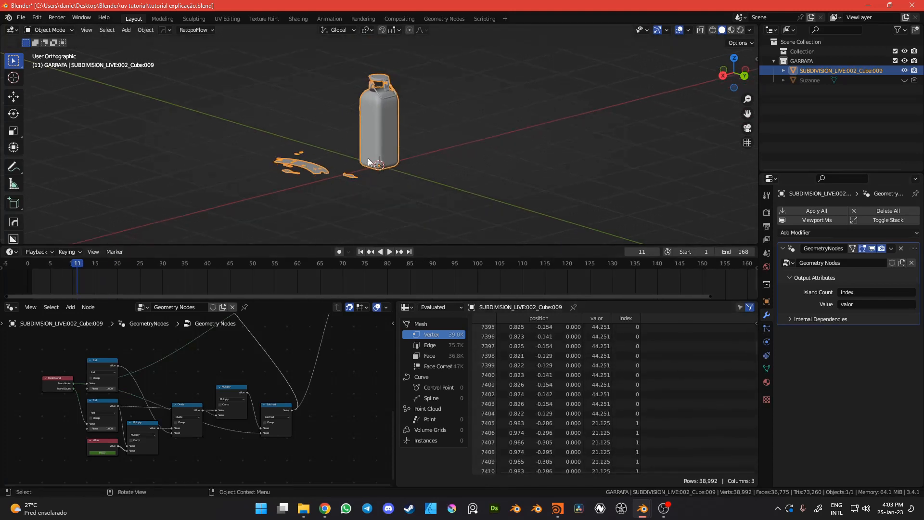
Review how the Mix node's Factor, A and B inputs connect to the position, UV and Mesh Island math nodes.
middle_click_drag(228, 377, 324, 438)
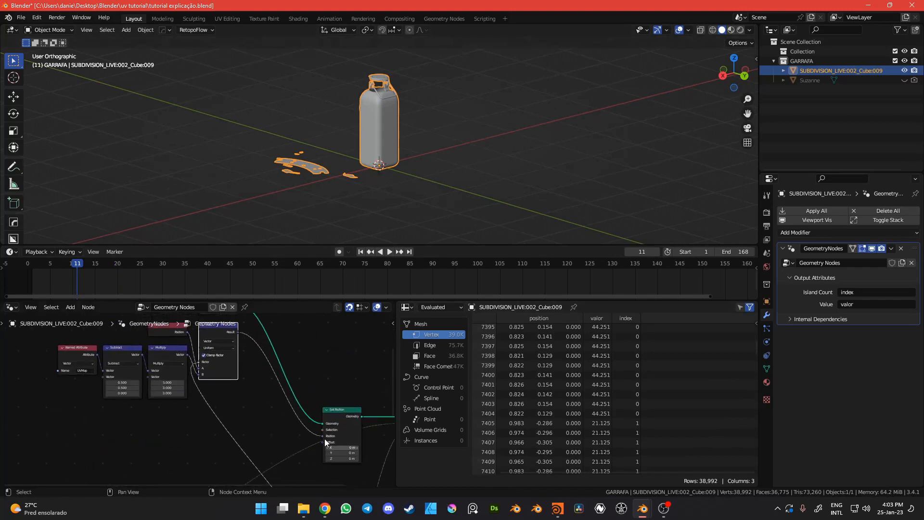
scroll(298, 424, "up", 2)
middle_click_drag(238, 380, 284, 448)
scroll(285, 414, "up", 2)
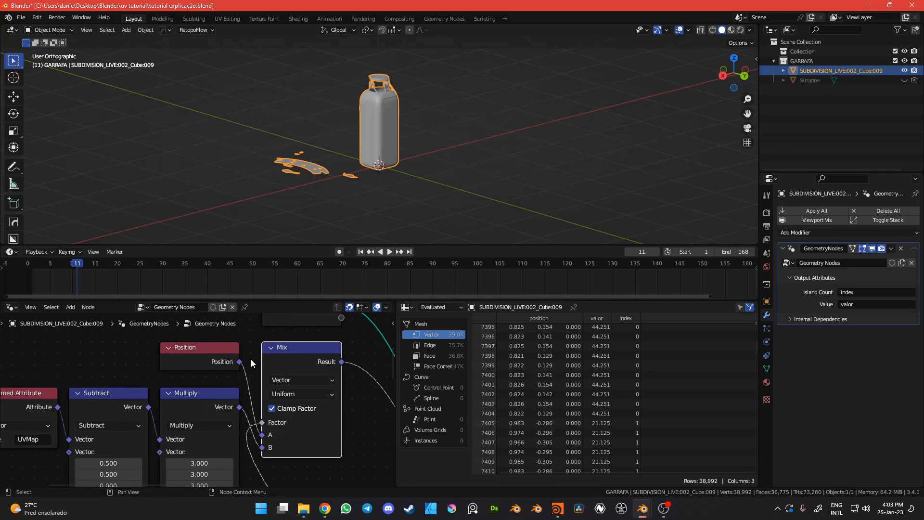
scroll(145, 463, "down", 9)
mouse_move(89, 473)
middle_mouse_down()
mouse_move(114, 392)
mouse_move(110, 308)
middle_mouse_up()
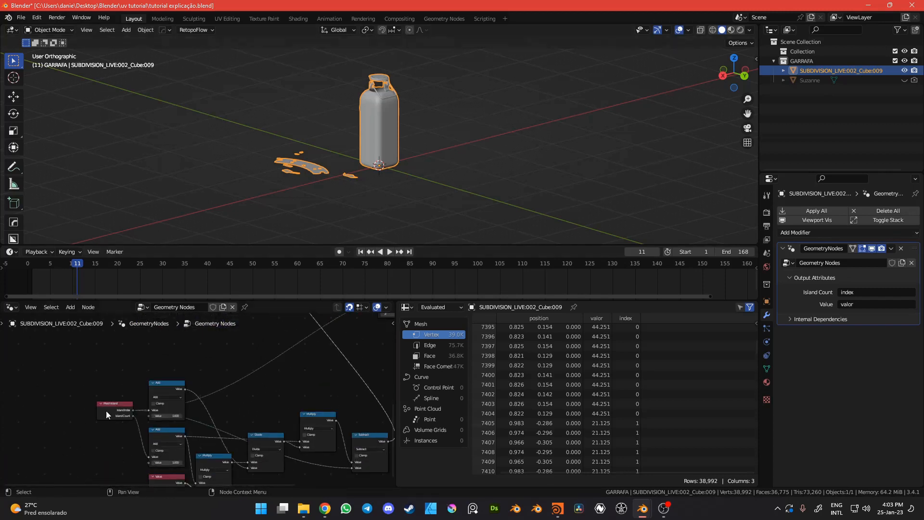
middle_click_drag(106, 413, 131, 348)
middle_click_drag(256, 356, 251, 449)
mouse_move(260, 381)
middle_mouse_down()
mouse_move(254, 470)
mouse_move(247, 462)
middle_mouse_up()
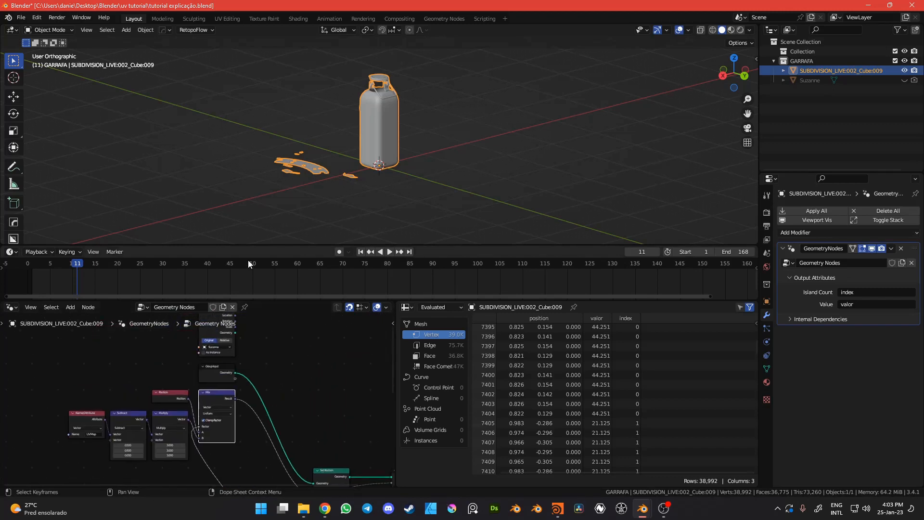
Turn off Clamp Factor on the Mix node and examine how the islands spread out in the viewport.
scroll(247, 262, "up", 3)
scroll(222, 447, "up", 4)
left_click(213, 428)
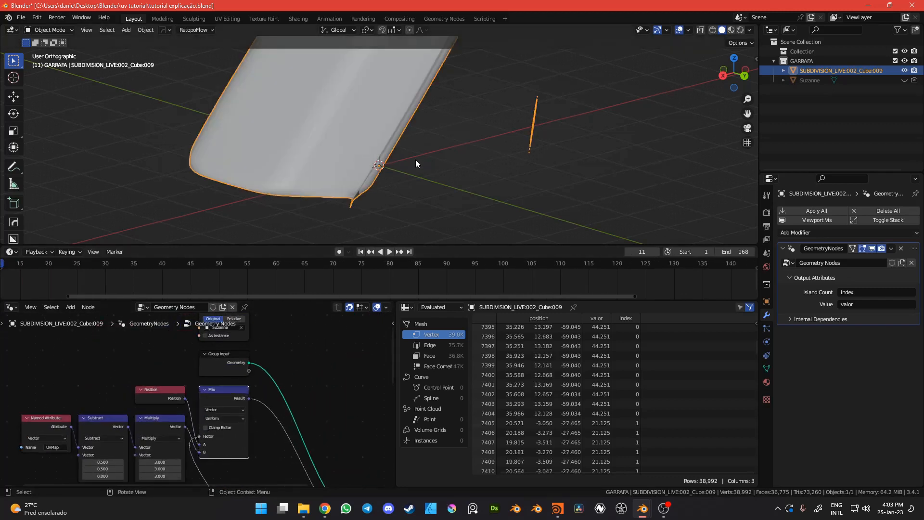
scroll(411, 140, "down", 5)
scroll(406, 129, "down", 5)
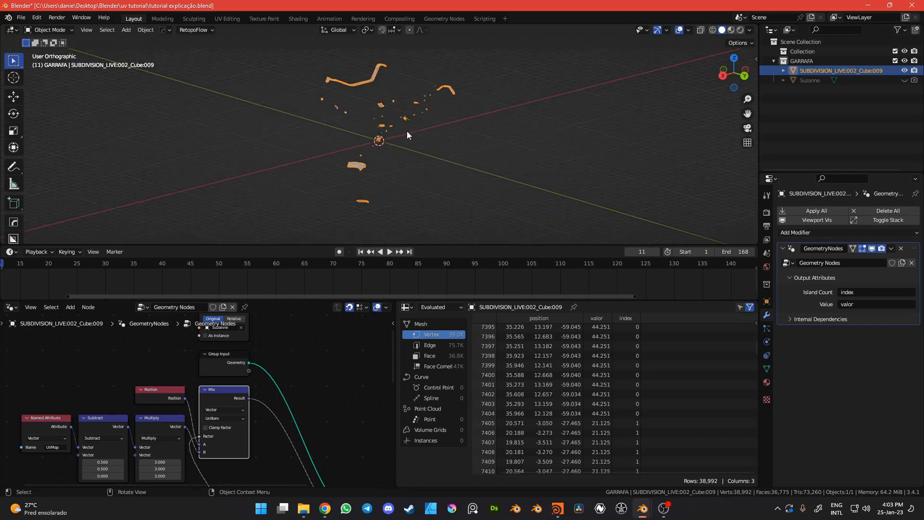
Scrub ahead to frames 95 and 100 and examine the unclamped islands and the Mesh Island math nodes.
left_click_drag(129, 276, 475, 269)
scroll(391, 153, "up", 7)
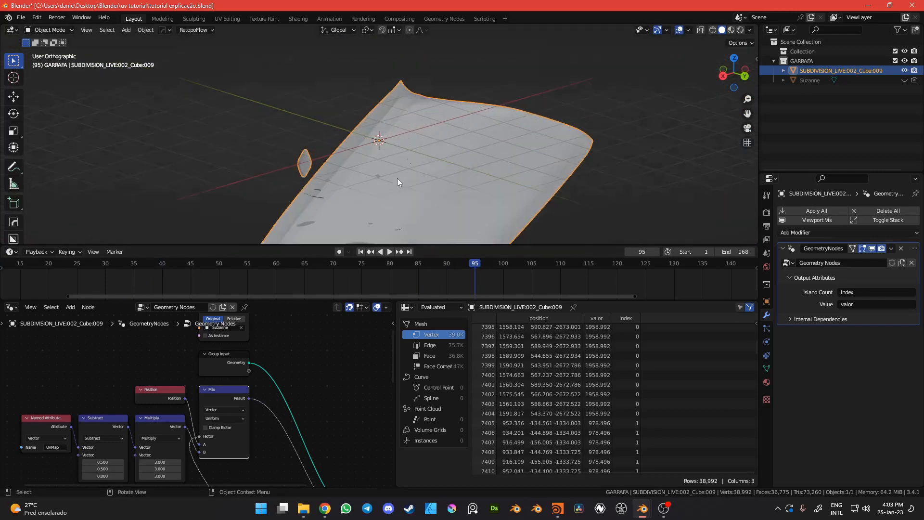
scroll(404, 187, "up", 8)
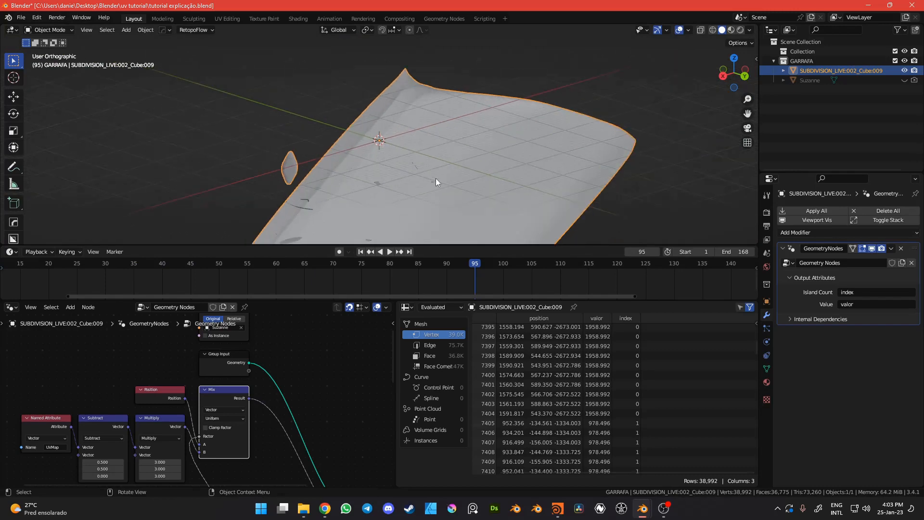
scroll(303, 375, "down", 7)
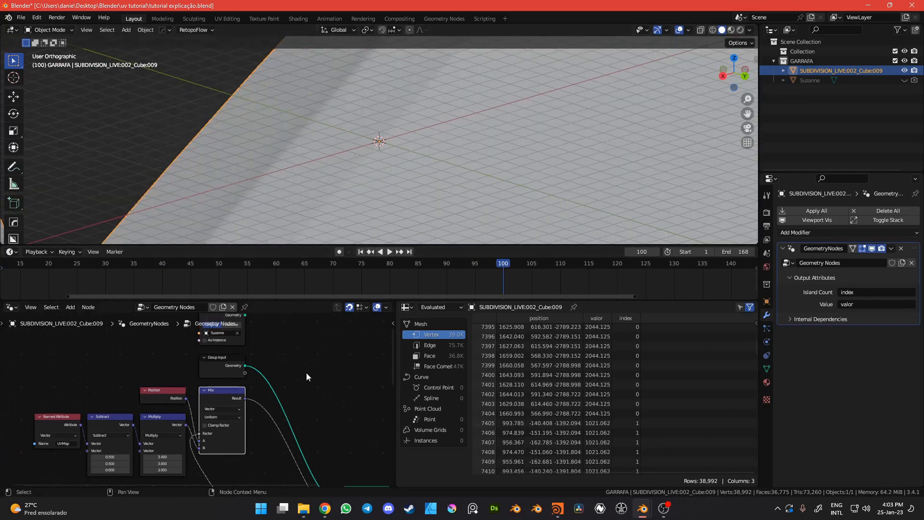
middle_click_drag(262, 417, 289, 320)
middle_click_drag(228, 451, 279, 389)
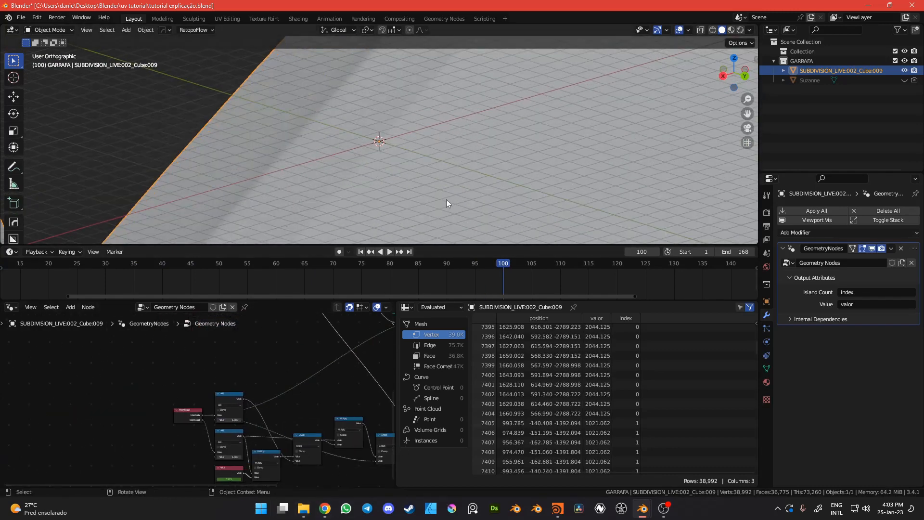
middle_click_drag(446, 200, 362, 208)
Scrub back to frame 38 and turn Clamp Factor on again for the Mix node.
left_click_drag(505, 262, 150, 265)
scroll(271, 389, "up", 3)
middle_click_drag(271, 389, 237, 389)
scroll(205, 373, "up", 5)
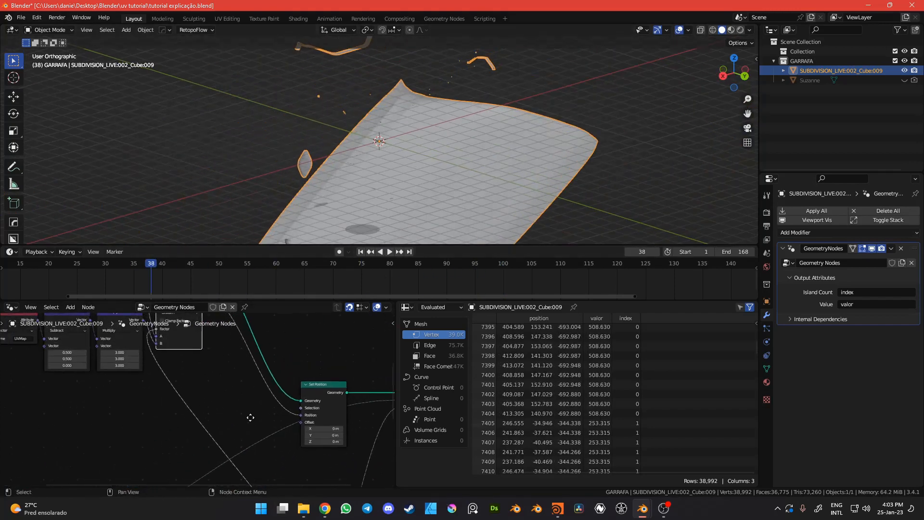
left_click(199, 363)
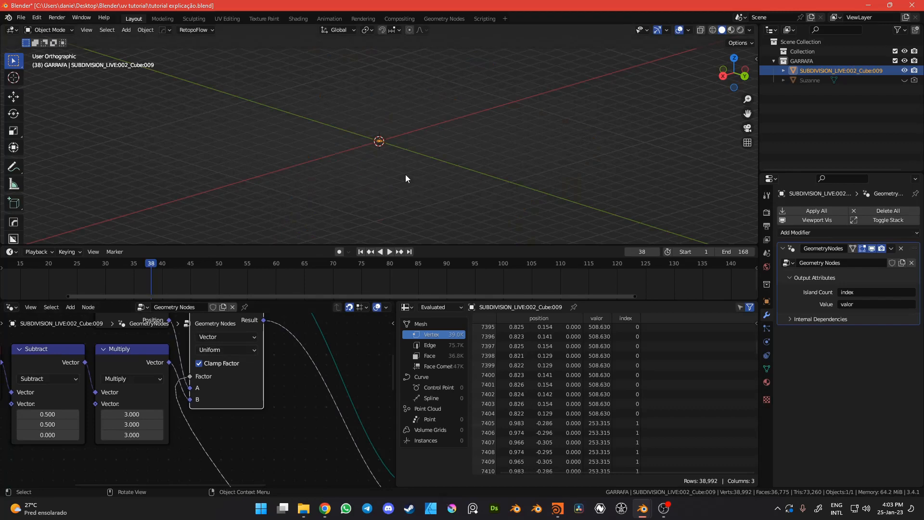
key("f")
middle_click_drag(381, 146, 354, 201)
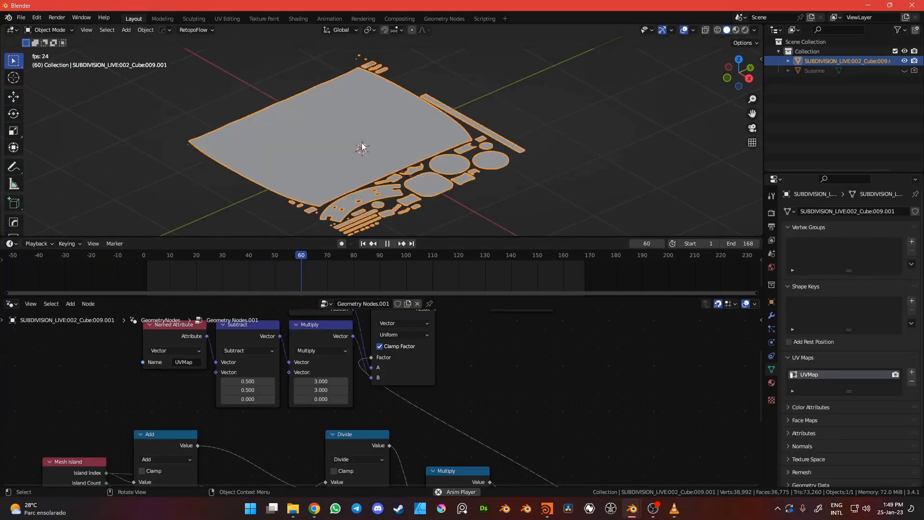
Stop playback at frame 97 and shift the whole group of Mesh Island math nodes away from the Mix node to free up space.
left_click(386, 245)
scroll(388, 402, "down", 3)
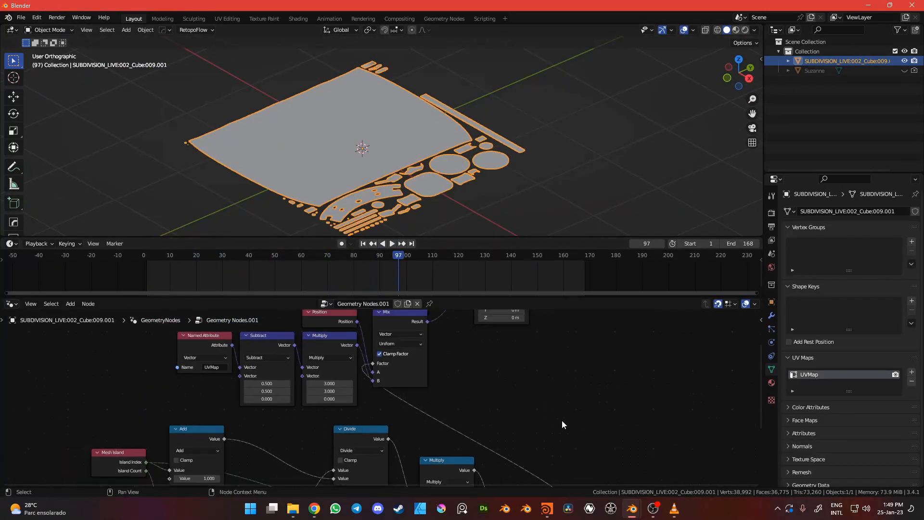
middle_click_drag(561, 420, 549, 264)
scroll(524, 397, "down", 3)
middle_click_drag(523, 397, 553, 440)
left_click_drag(553, 441, 185, 361)
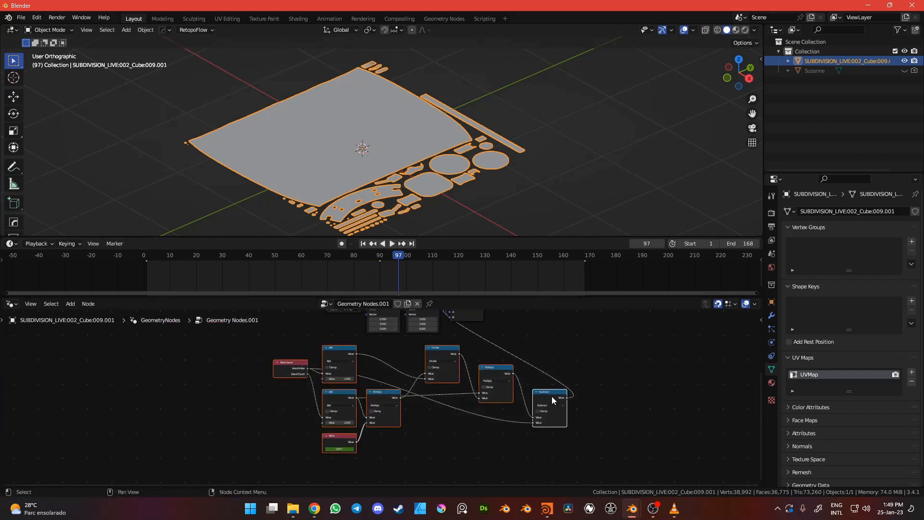
left_click_drag(551, 398, 391, 391)
scroll(402, 387, "up", 6)
scroll(403, 382, "down", 2)
middle_click_drag(469, 388, 434, 393)
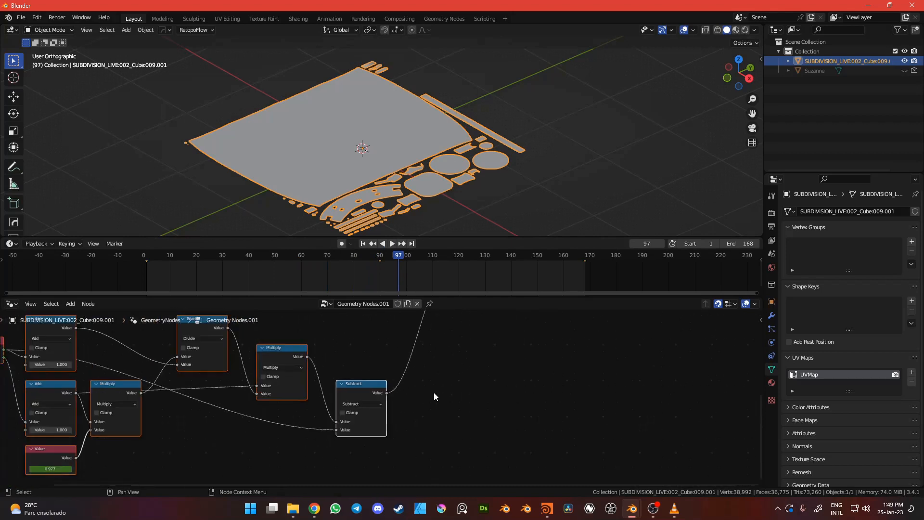
Add a Float Curve node between the final Subtract node and the Mix node's Factor input.
scroll(434, 396, "down", 3)
key("shift+a")
left_click(432, 417)
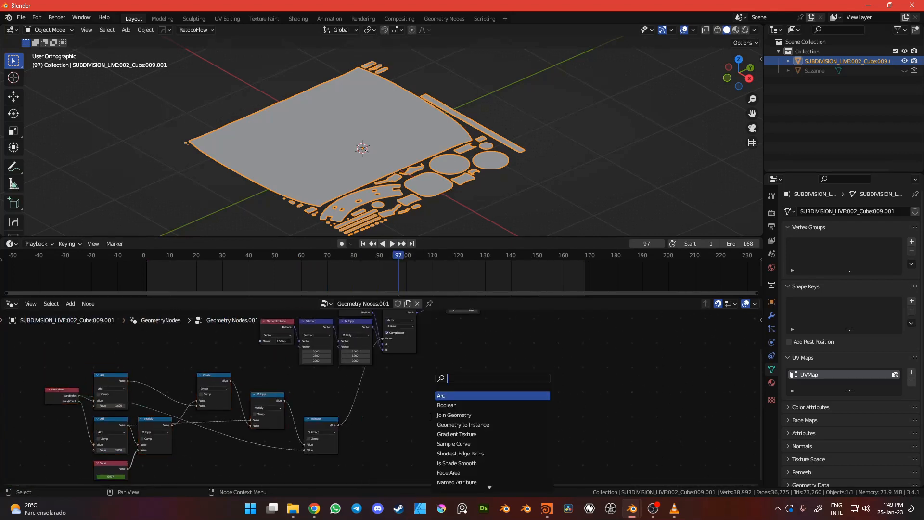
type("float")
key("Return")
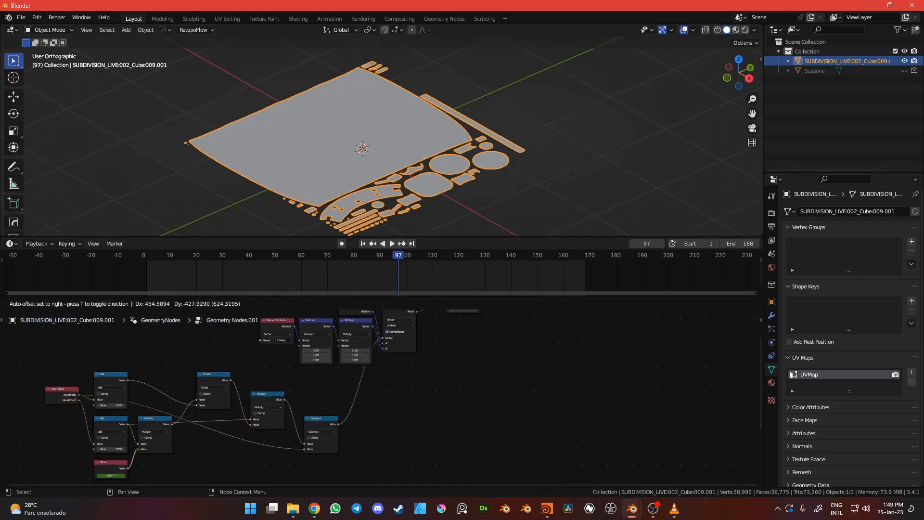
left_click(401, 354)
Bend the Float Curve into an ease-in shape with a point at about 0.686, 0.206.
scroll(400, 355, "up", 2)
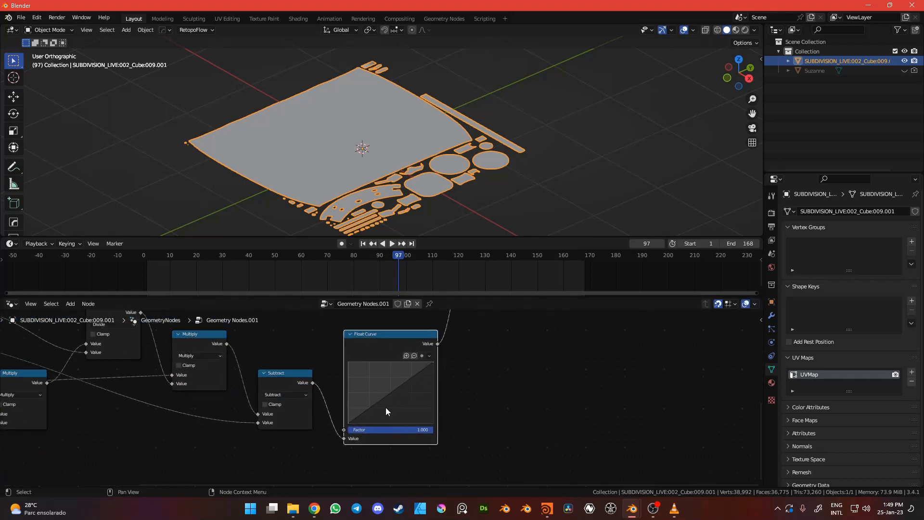
left_click_drag(389, 397, 413, 403)
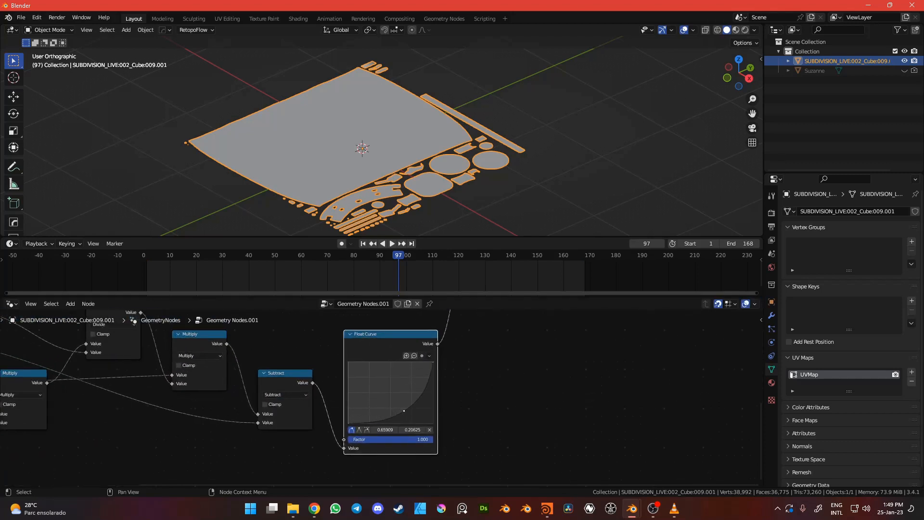
middle_click_drag(466, 359, 455, 392)
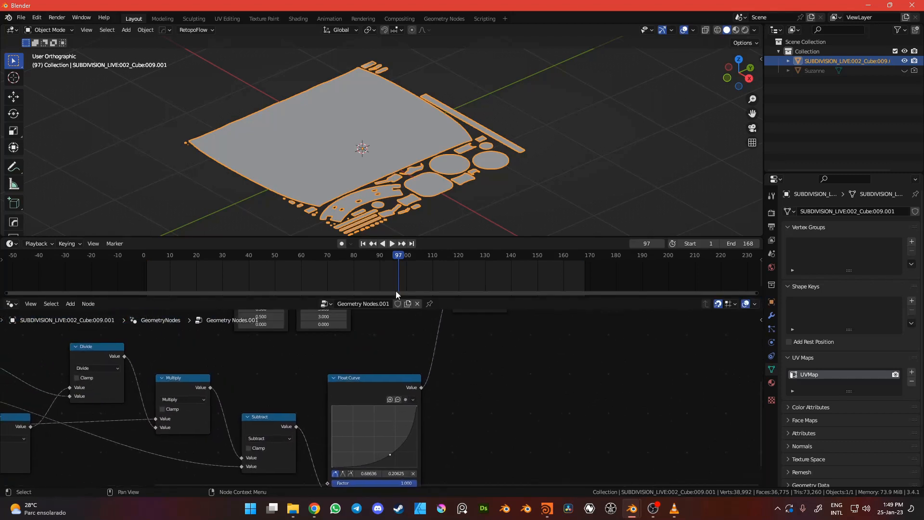
Play the animation from the beginning, watch the eased island motion from a lower angle, and stop at frame 27.
left_click_drag(363, 264, 166, 275)
left_click(394, 244)
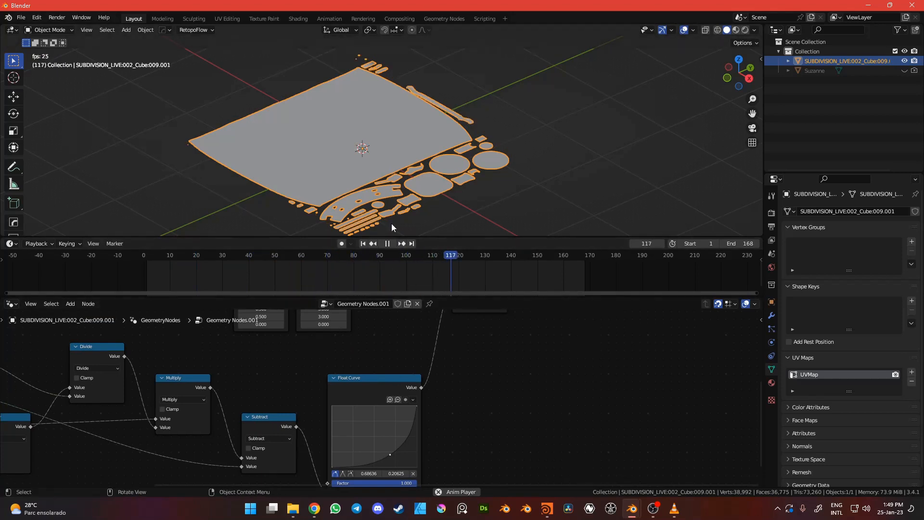
scroll(393, 108, "up", 2)
scroll(393, 108, "down", 1)
middle_click_drag(391, 134, 407, 152)
left_click(388, 244)
key("Home")
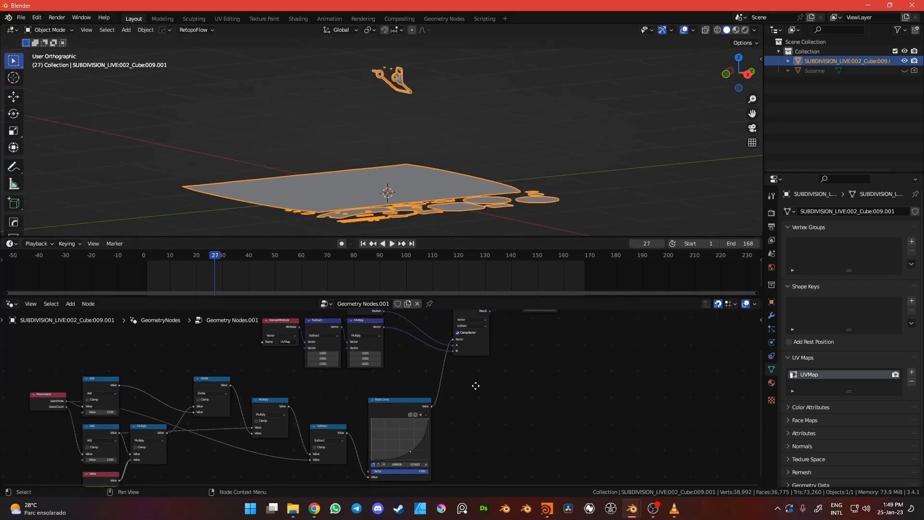
Move the Group Input node up and away from Set Position to make room on their geometry link.
middle_click_drag(472, 339, 398, 372)
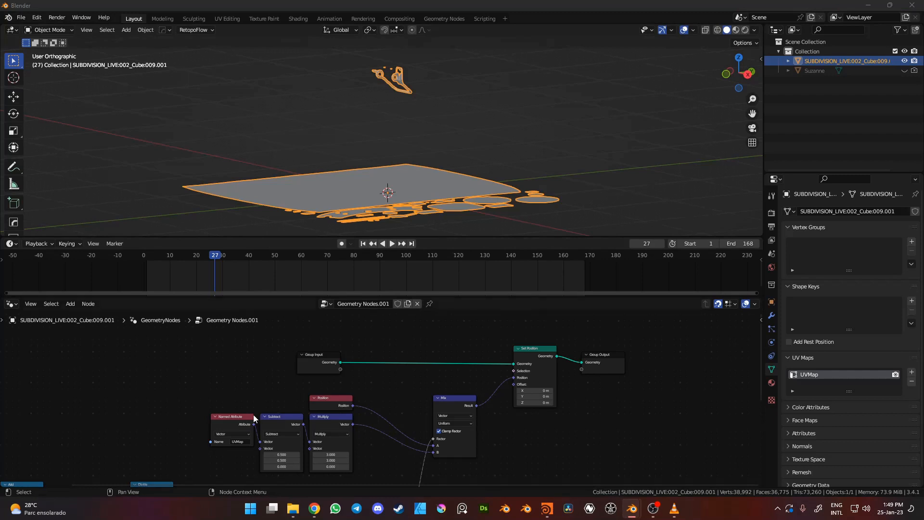
scroll(380, 386, "up", 3)
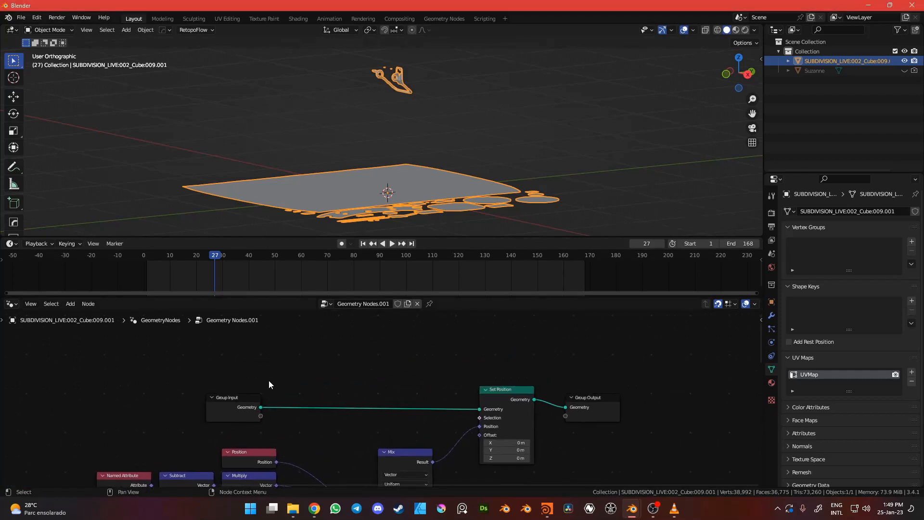
left_click_drag(202, 402, 246, 356)
middle_click_drag(360, 375, 383, 347)
left_click(383, 348)
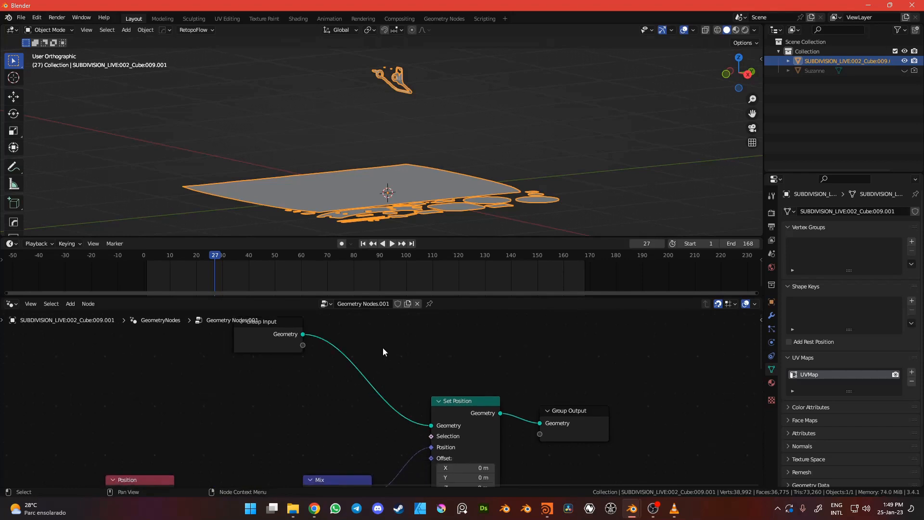
Insert a Transform node between Group Input and Set Position, then tidy the spacing of the neighbouring nodes.
key("shift+a")
type("strans")
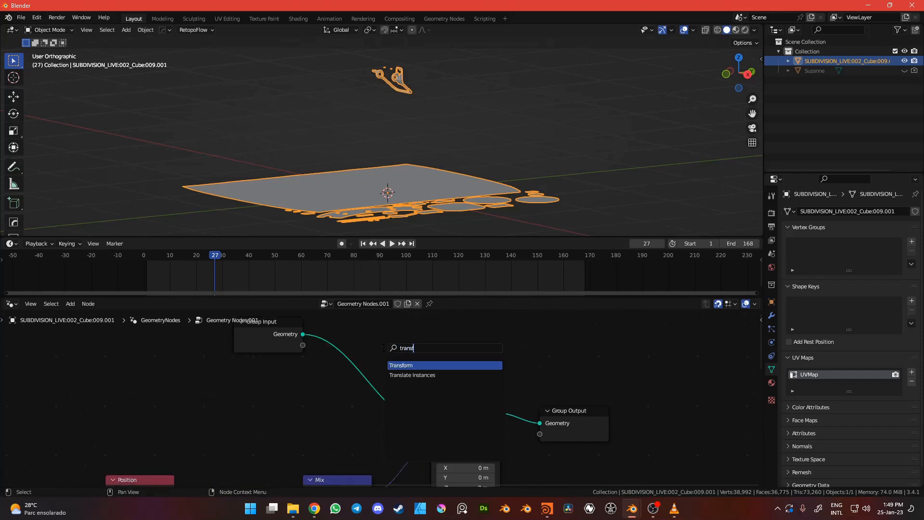
key("Return")
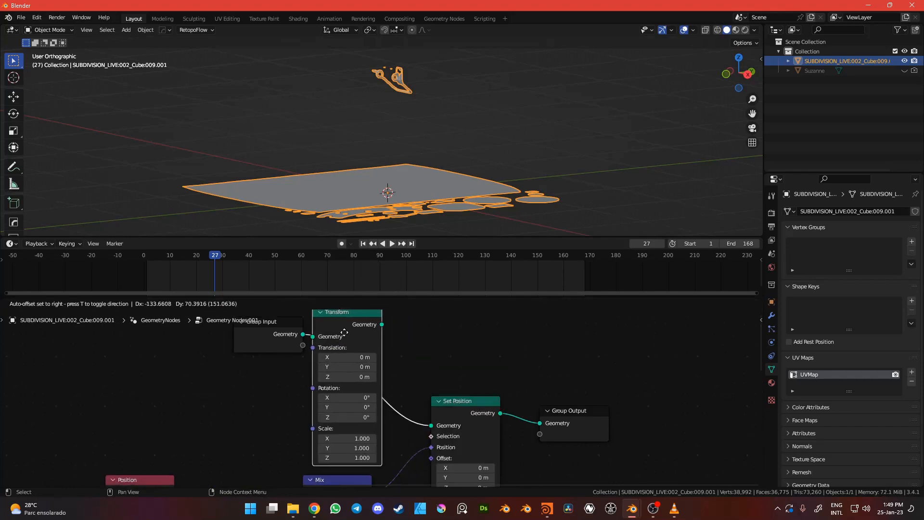
left_click(357, 424)
middle_click_drag(277, 416, 303, 443)
left_click_drag(402, 361, 383, 354)
middle_click_drag(314, 428, 364, 410)
left_click_drag(421, 337, 413, 333)
left_click_drag(345, 336, 344, 326)
middle_click_drag(285, 405, 344, 385)
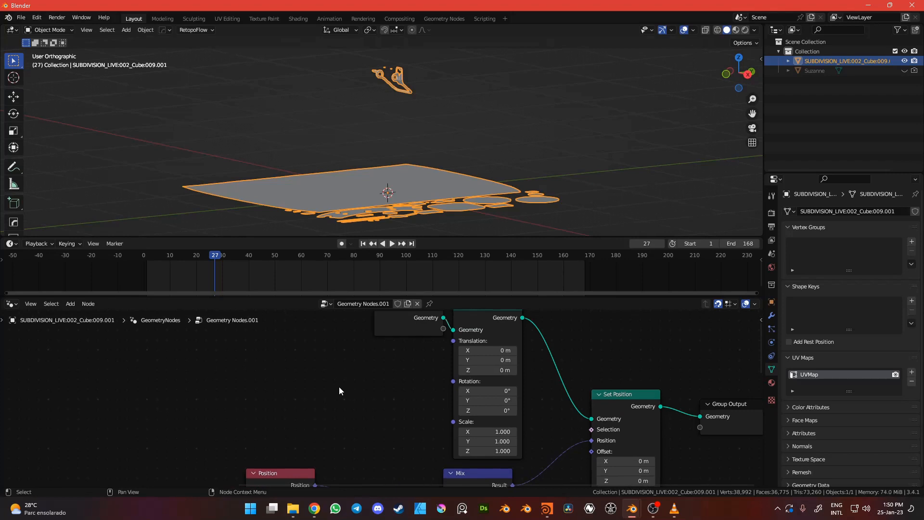
Add a Map Range node beside Group Input and drive its Value with the expression #frame.
key("shift+a")
type("map")
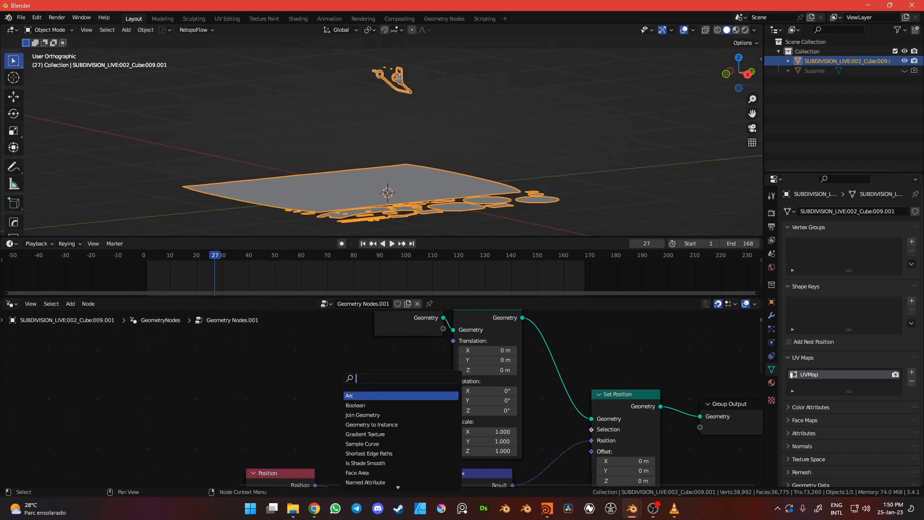
key("Return")
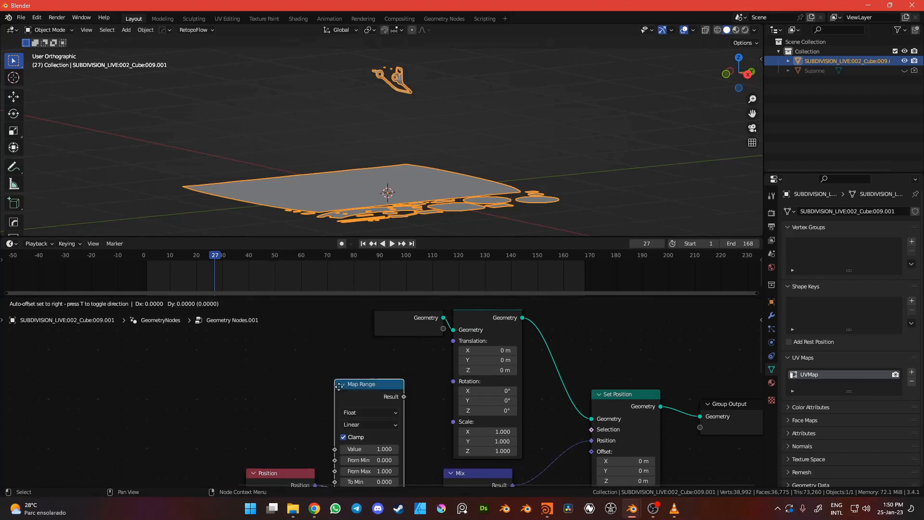
left_click(242, 327)
middle_click_drag(351, 412, 375, 429)
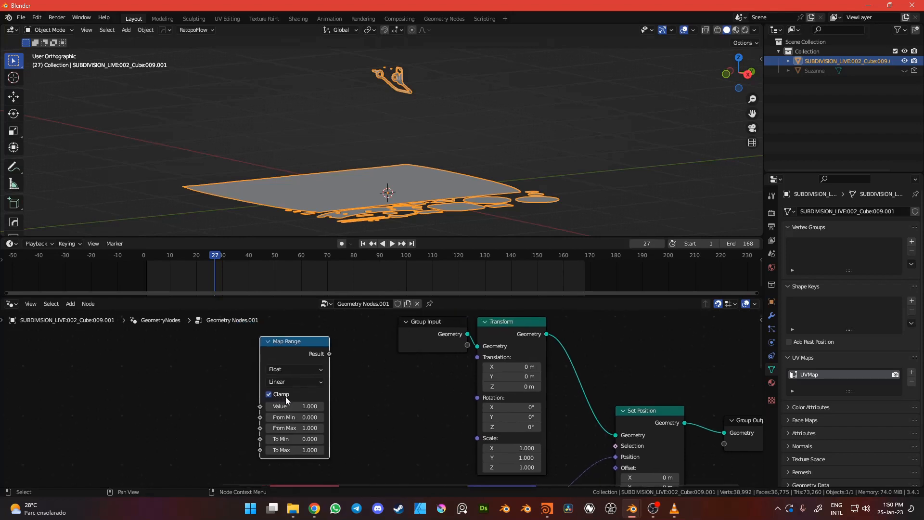
left_click(296, 406)
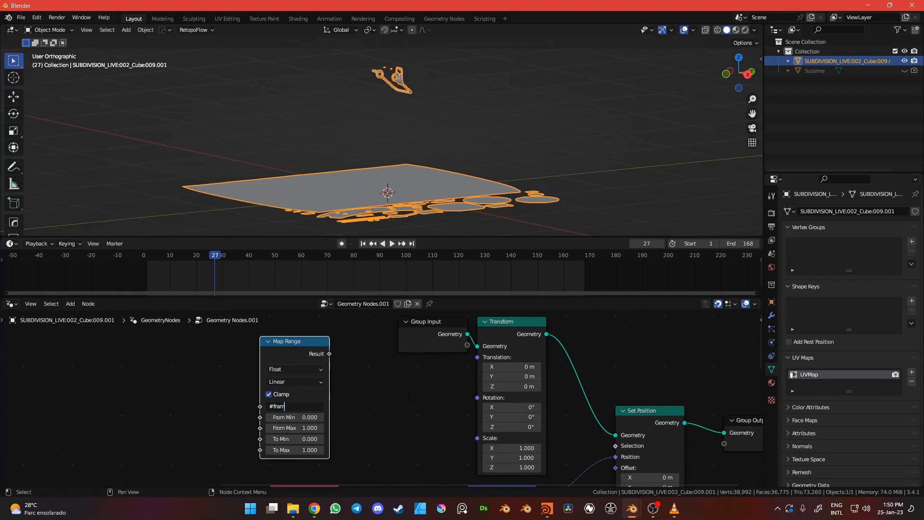
key("Return")
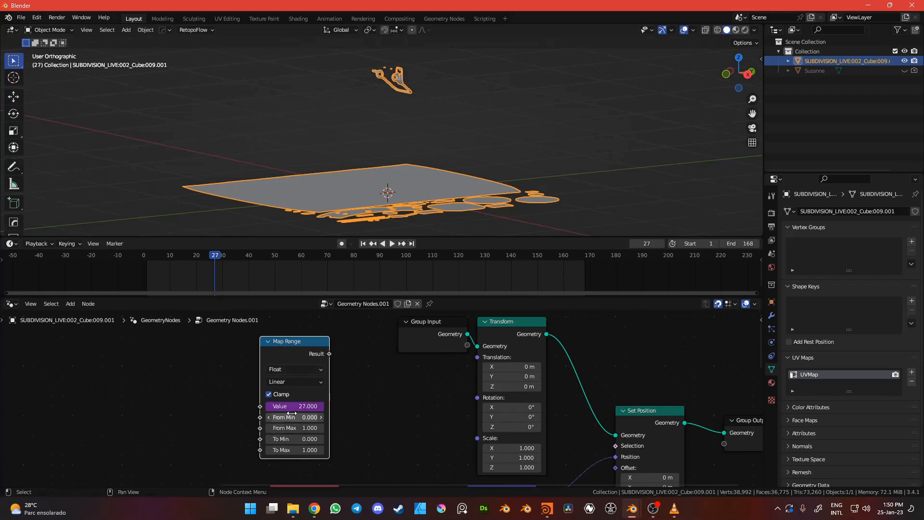
Check the first and last animation frames, then set the Map Range node's From Min to 1 and From Max to 168.
left_click(363, 244)
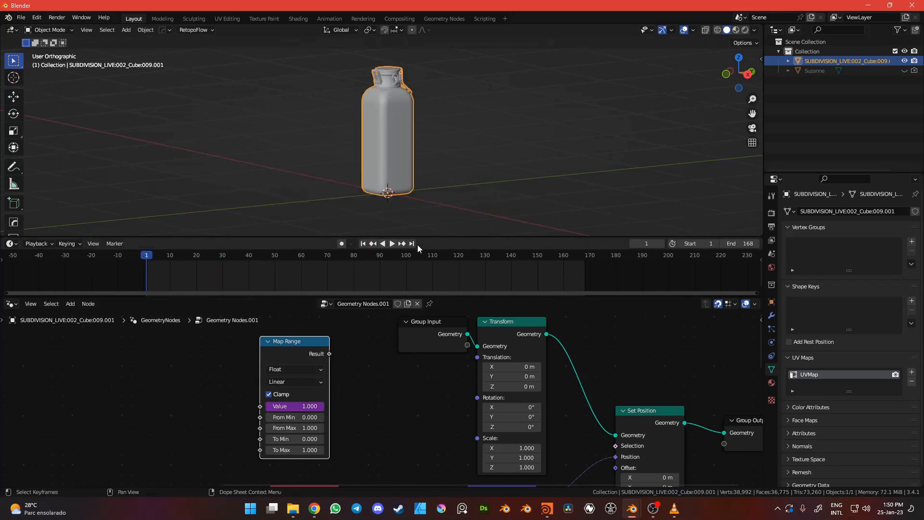
left_click(407, 244)
left_click(412, 244)
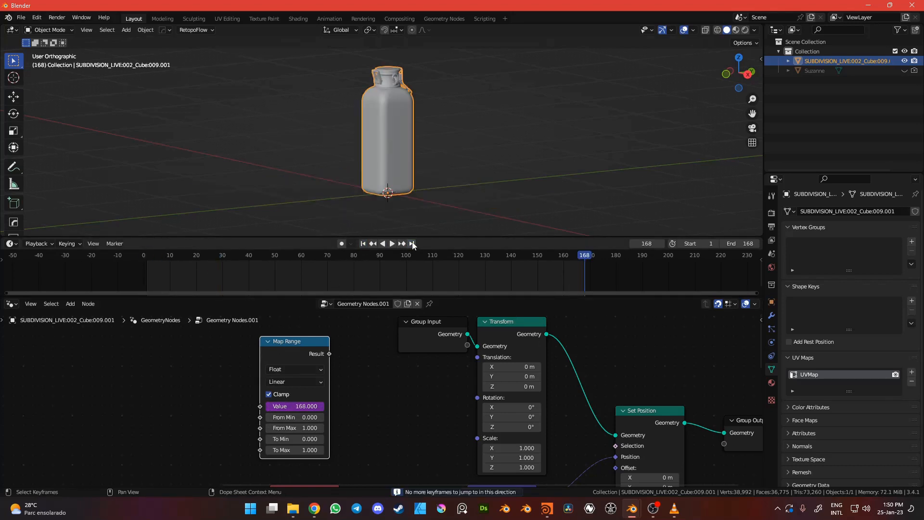
double_click(318, 417)
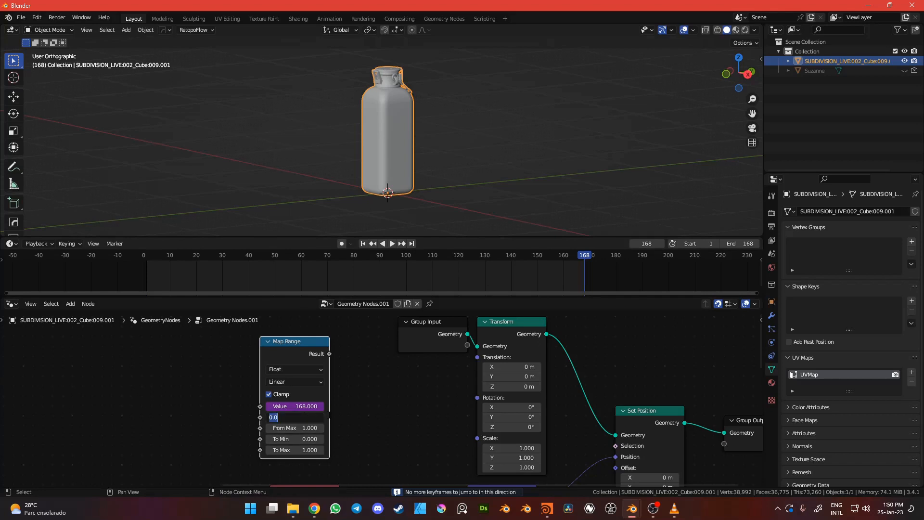
key("Return")
left_click(306, 426)
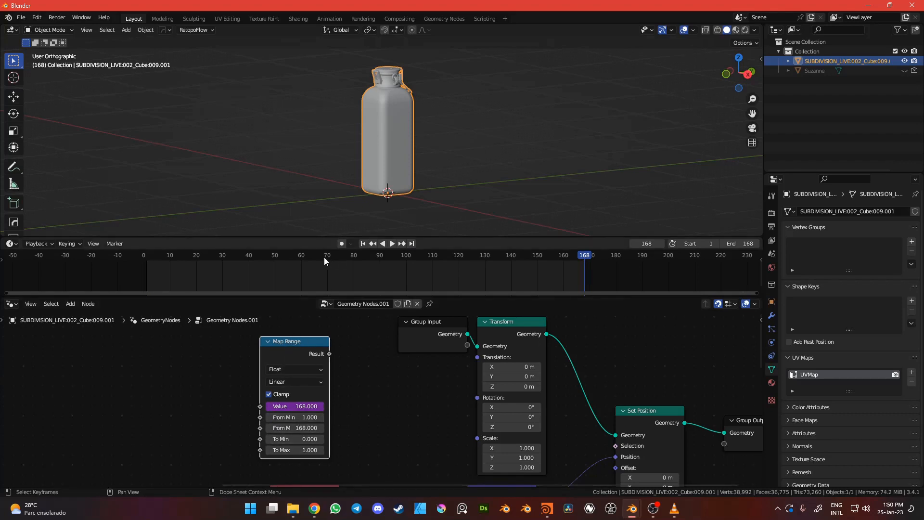
Scrub the timeline back to frame 1 and view the bottle from a higher angle.
left_click_drag(165, 255, 146, 270)
middle_click_drag(343, 121, 389, 167)
middle_click_drag(390, 206, 399, 157, "shift")
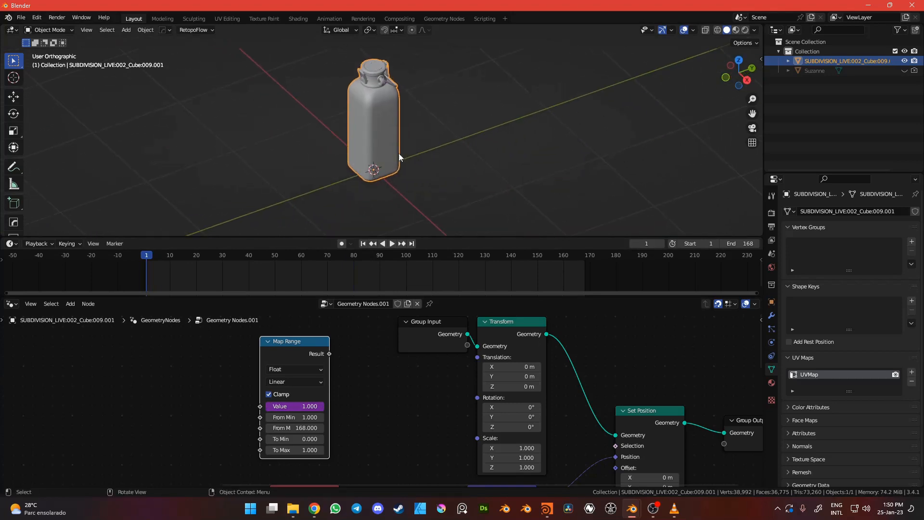
Set the Map Range node's To Max to 360.
scroll(297, 441, "up", 2)
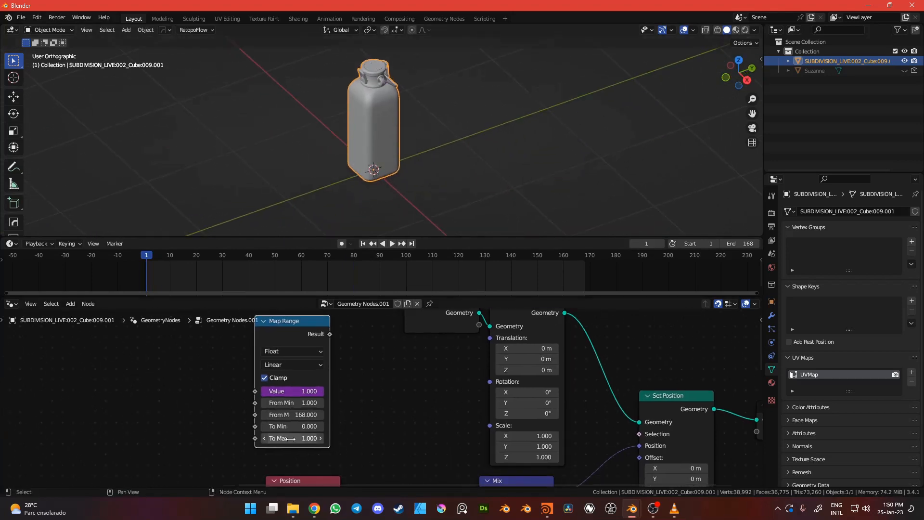
left_click(292, 439)
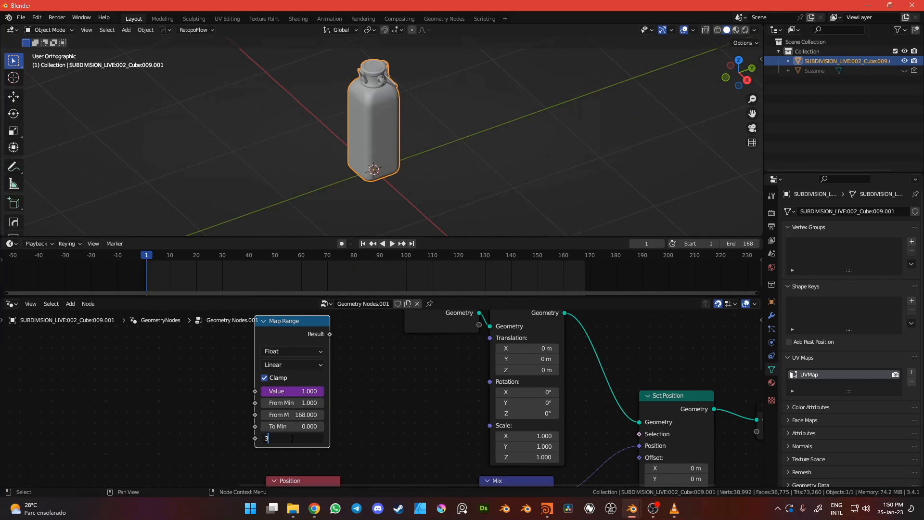
type("360")
key("Return")
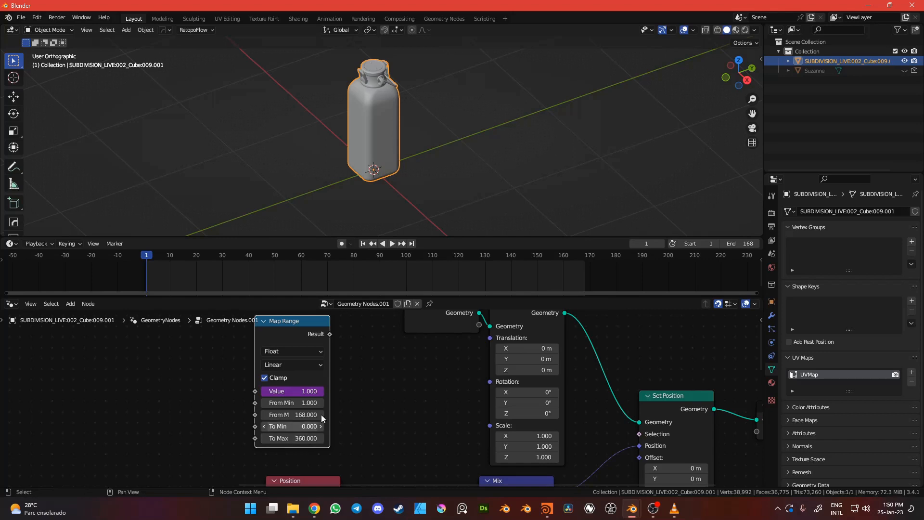
Add a Math node beside Map Range and set its operation to To Radians.
left_click(350, 346)
key("shift+a")
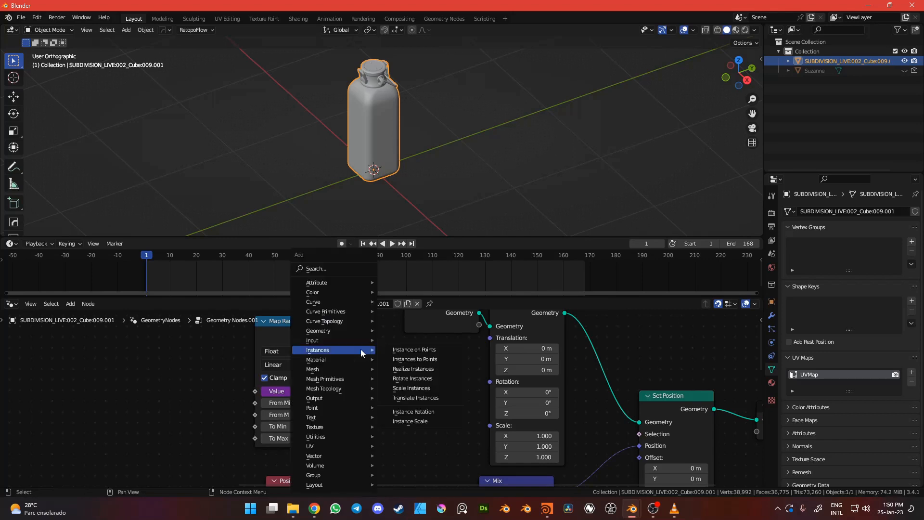
type("mat")
key("Return")
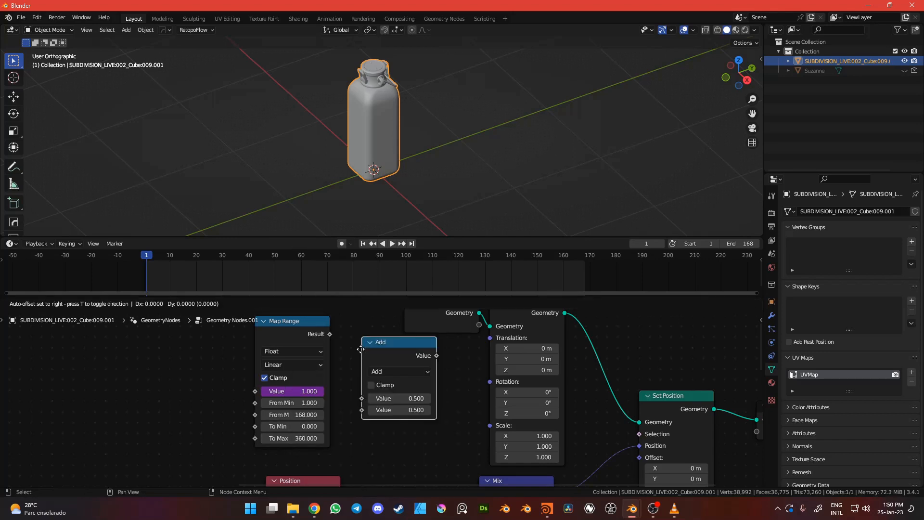
left_click(361, 349)
left_click(378, 372)
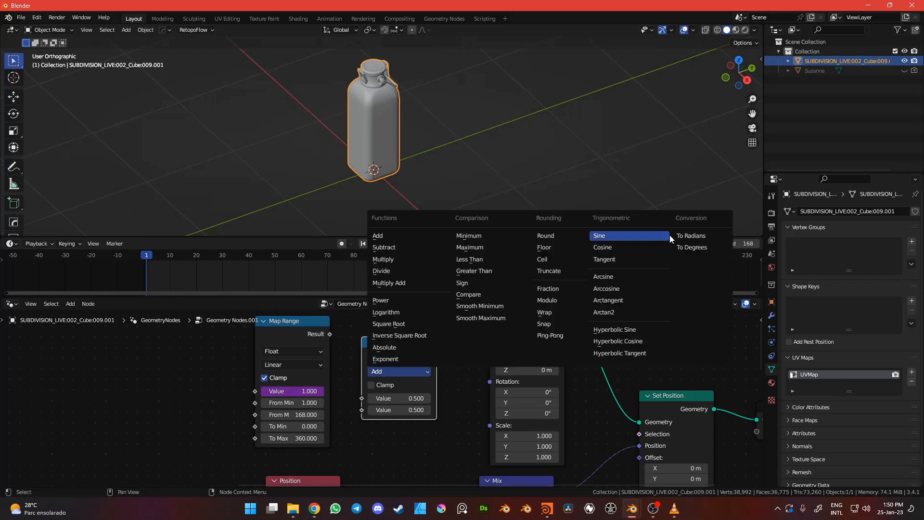
left_click(410, 371)
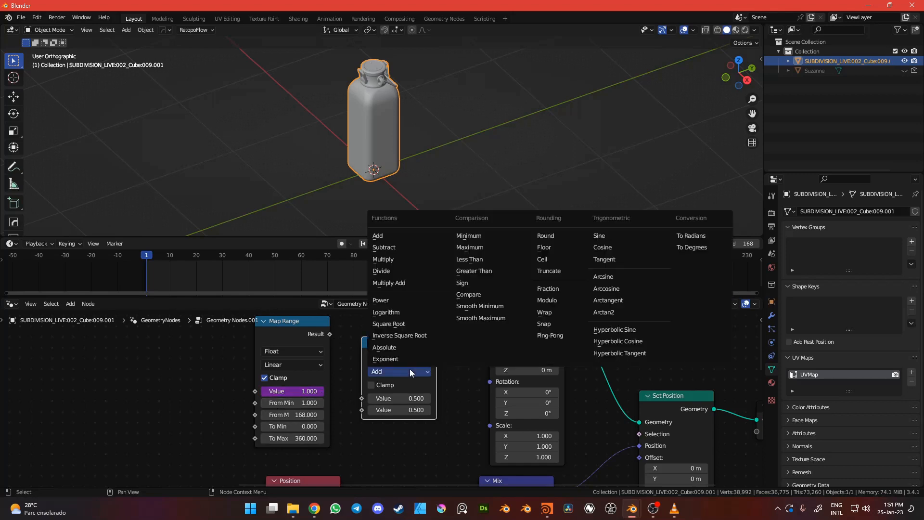
left_click(385, 372)
left_click(391, 372)
left_click(691, 235)
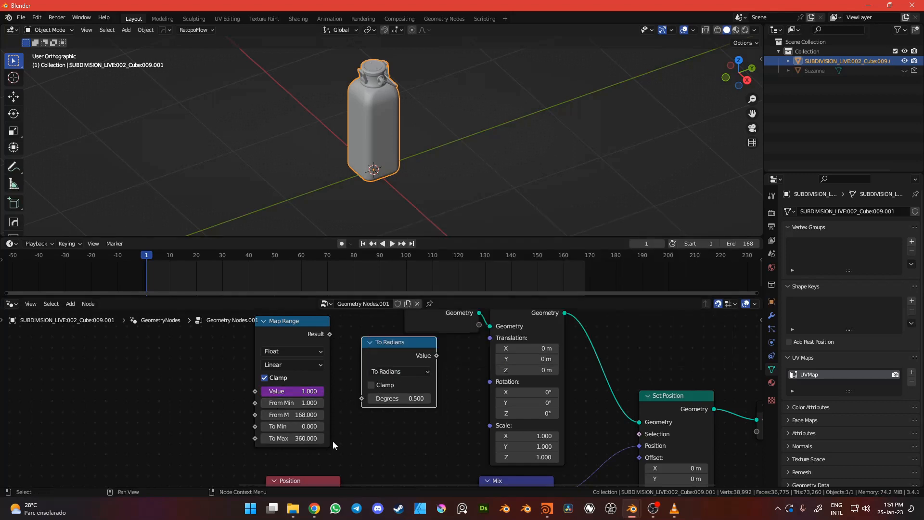
Connect the Map Range Result to the To Radians node's Degrees, then move both nodes away from Group Input to free space.
left_click_drag(338, 340, 369, 403)
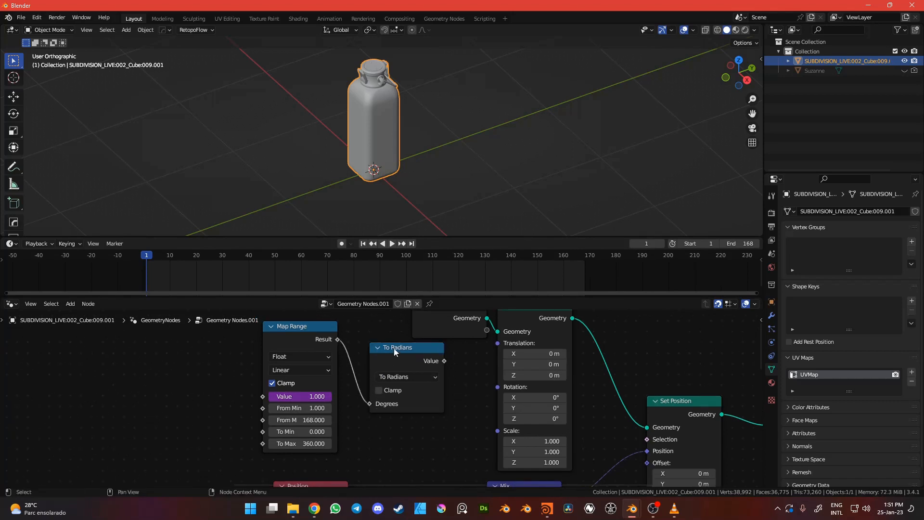
left_click_drag(395, 347, 270, 356)
left_click(354, 371)
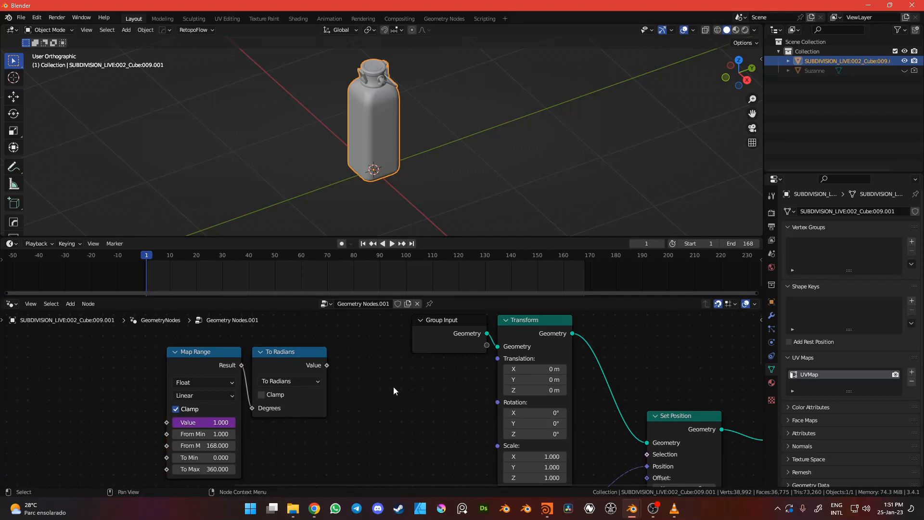
Add a Combine XYZ node, feed the radians value into its Z and connect its Vector to the Transform node's Rotation.
key("shift+a")
type("combi")
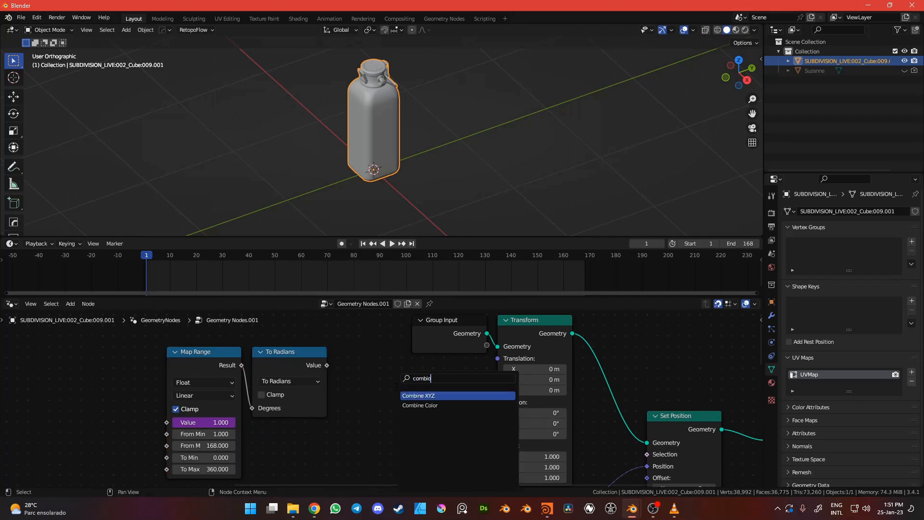
key("Return")
left_click(395, 386)
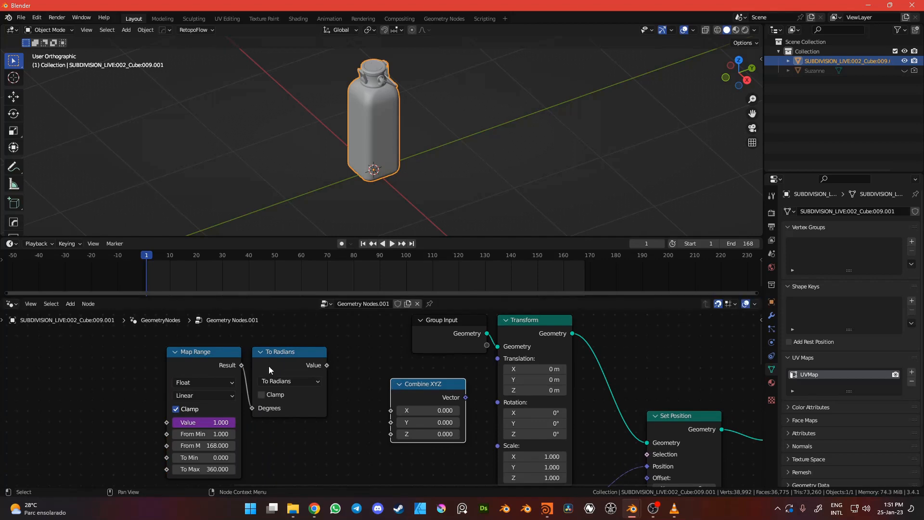
left_click_drag(327, 365, 330, 374)
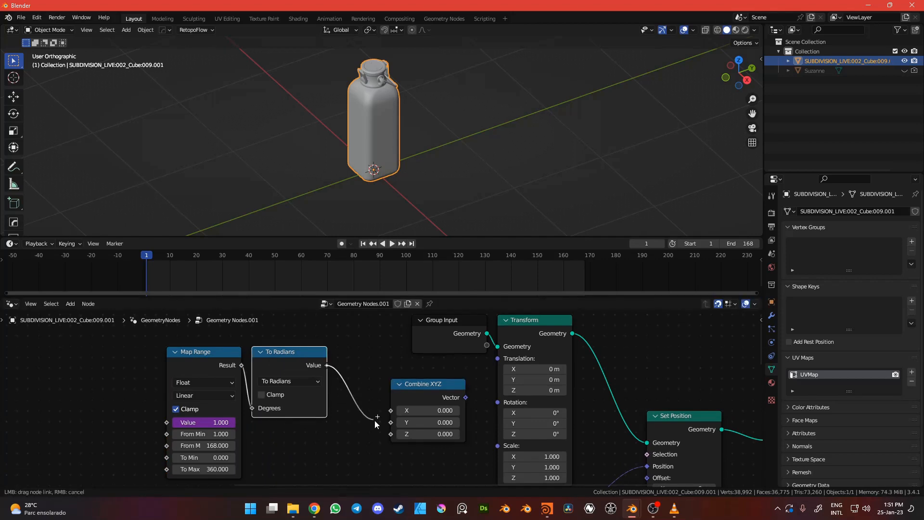
left_click_drag(399, 429, 390, 433)
left_click_drag(465, 397, 497, 402)
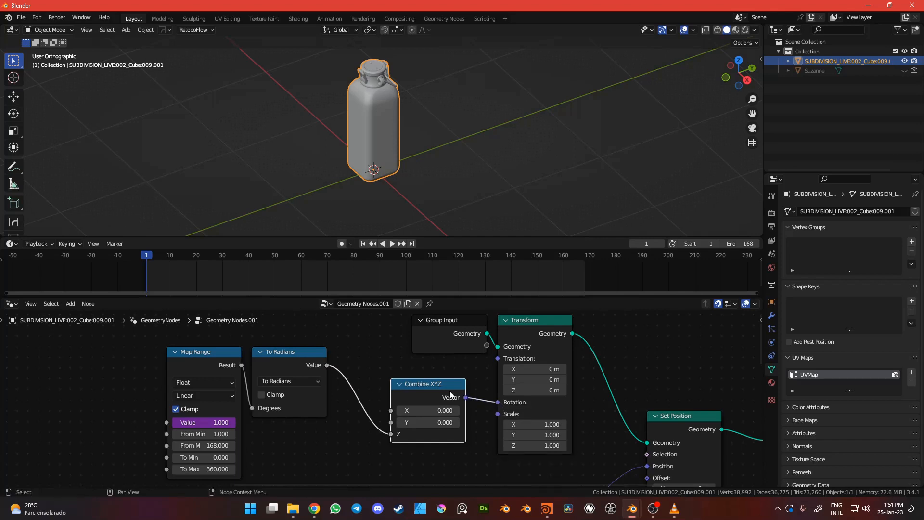
Play the animation in a maximized 3D viewport to check the rotating unfold, then restore the layout.
left_click(392, 244)
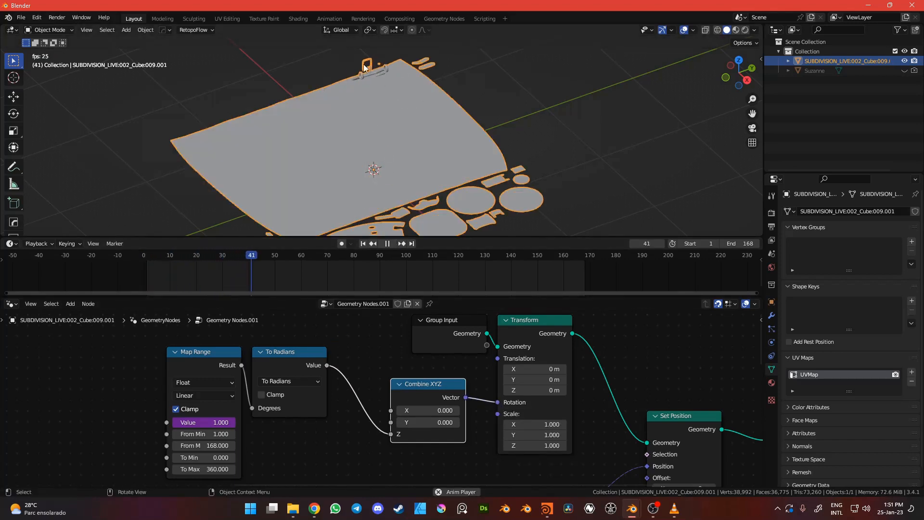
key("ctrl+space")
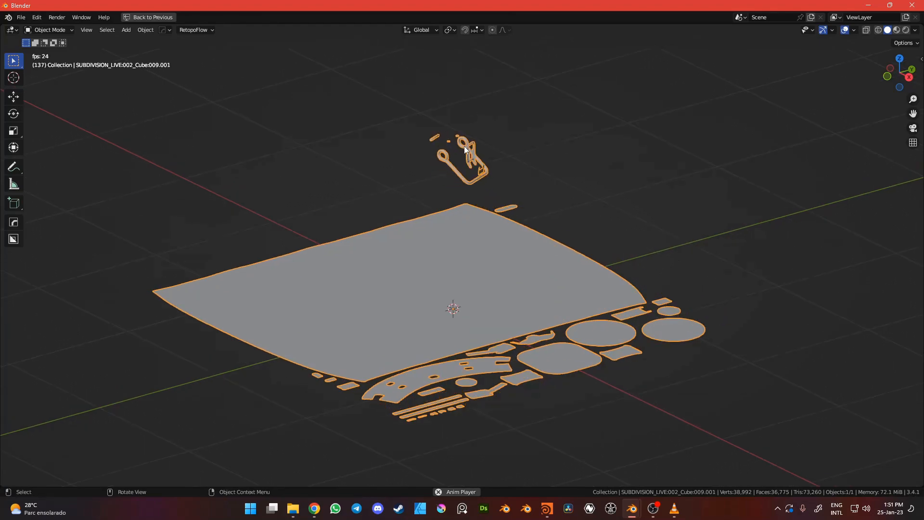
key("ctrl+space")
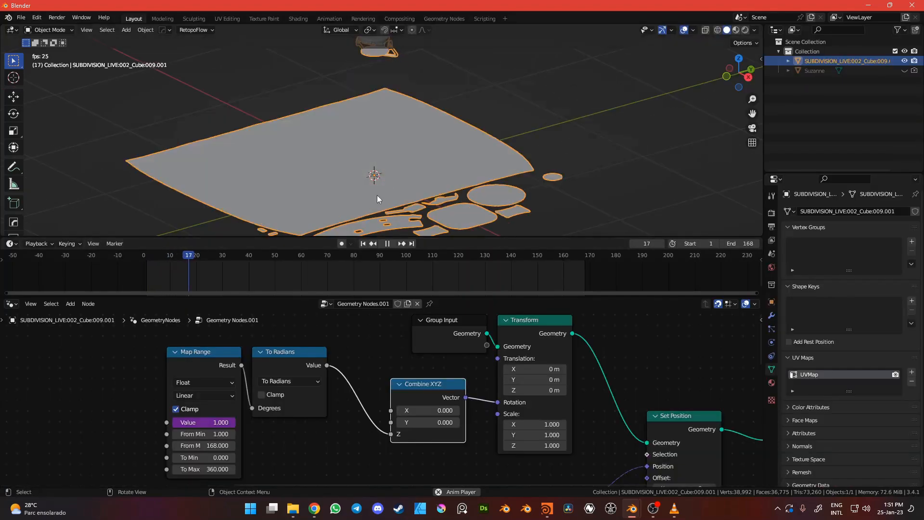
Line up Map Range and To Radians beside Combine XYZ next to the Transform node and stop the playback.
left_click_drag(427, 388, 438, 388)
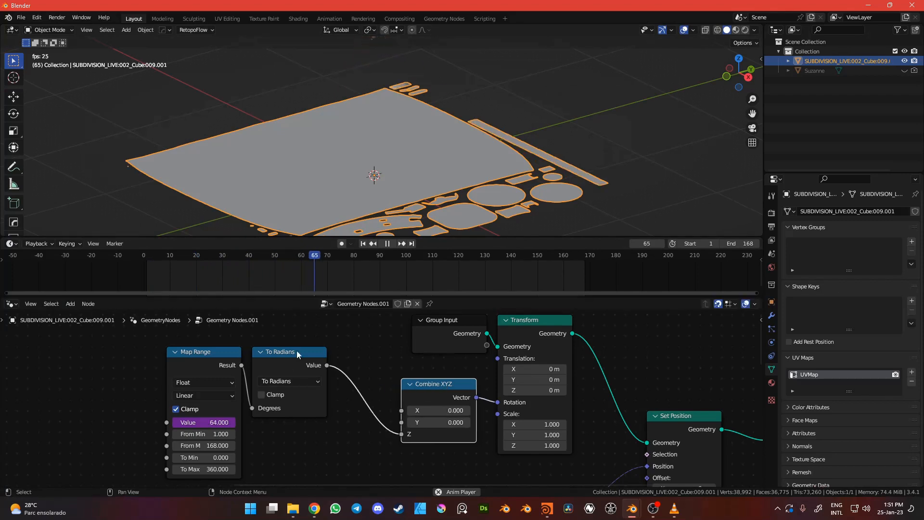
left_click_drag(333, 326, 227, 361)
left_click_drag(295, 362, 367, 394)
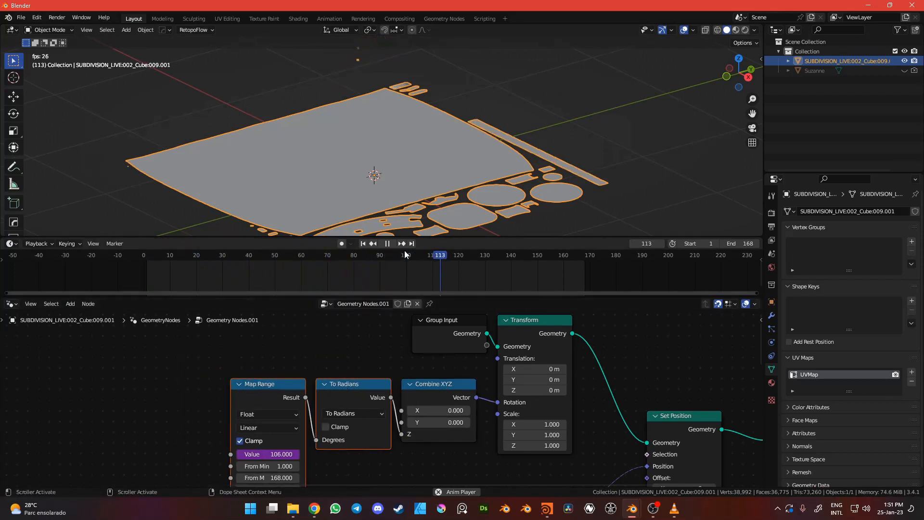
key("space")
Look over the whole node tree and align the Group Input node above Combine XYZ.
scroll(370, 337, "down", 2)
scroll(371, 337, "down", 4)
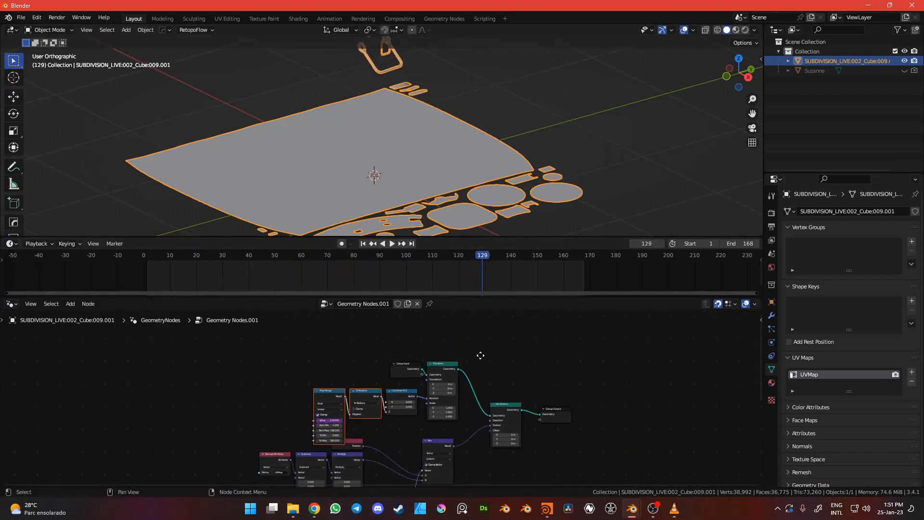
middle_click_drag(458, 398, 542, 441)
scroll(506, 367, "up", 7)
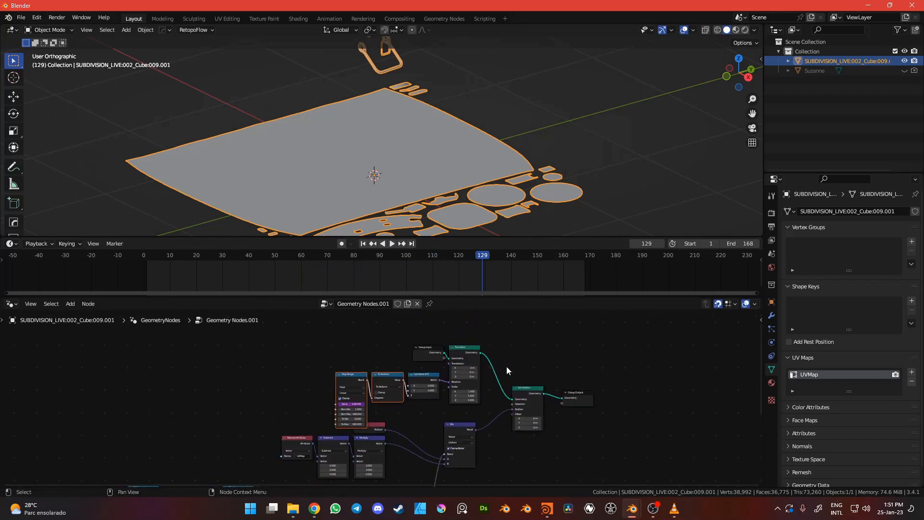
middle_click_drag(532, 358, 533, 426)
scroll(422, 381, "up", 3)
middle_click_drag(455, 398, 420, 388)
left_click_drag(420, 388, 412, 388)
middle_click_drag(365, 373, 383, 360)
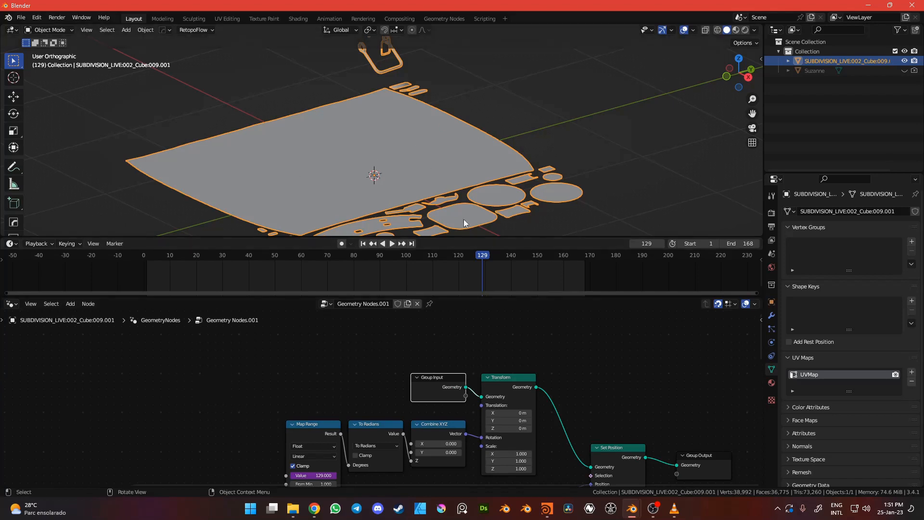
Bring Suzanne into the bottle's node tree as an Object Info node and connect its Geometry to the Transform node.
left_click(818, 71)
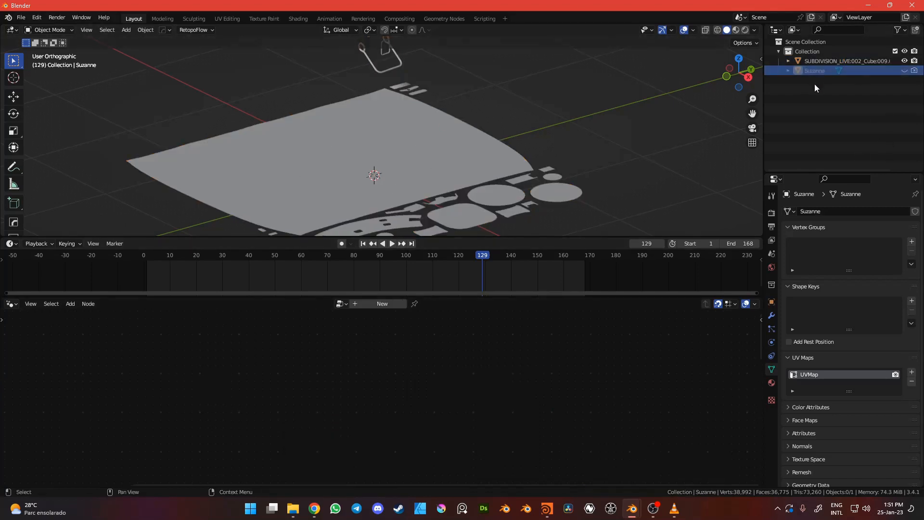
left_click(816, 60)
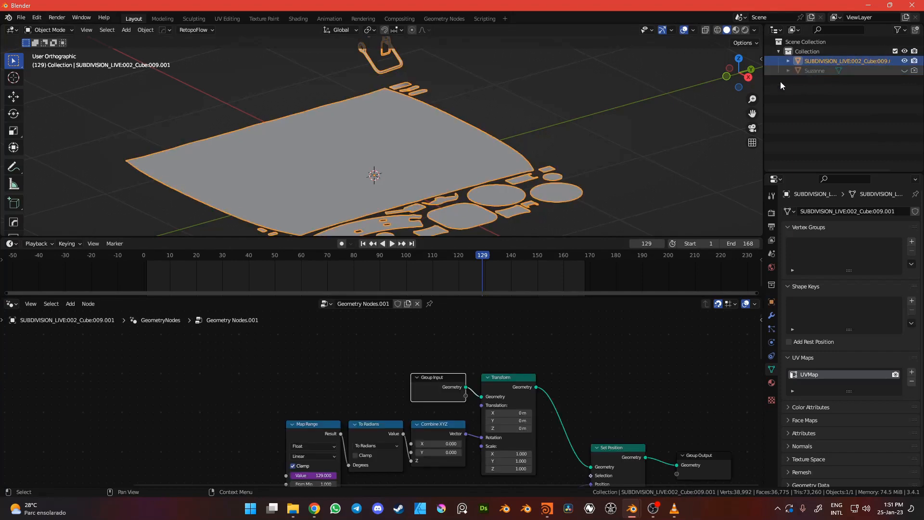
left_click_drag(819, 70, 298, 365)
scroll(380, 352, "up", 1)
key("g")
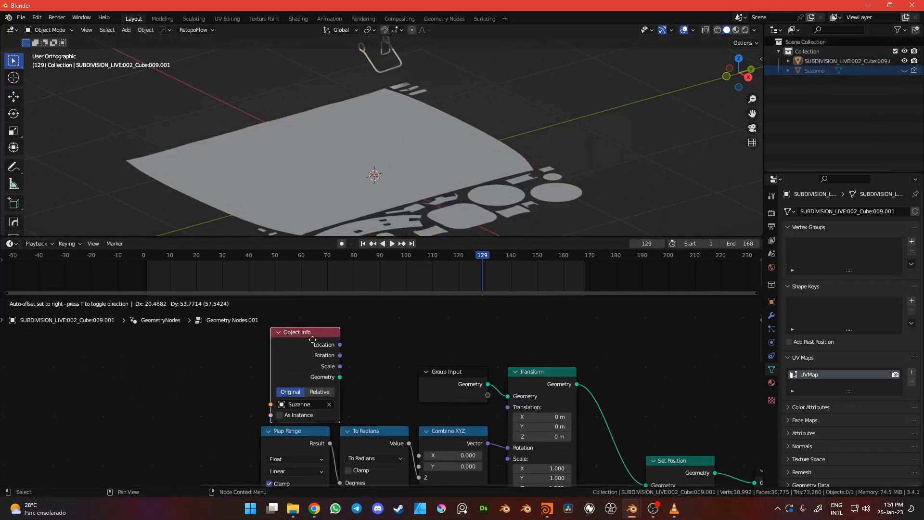
left_click(370, 347)
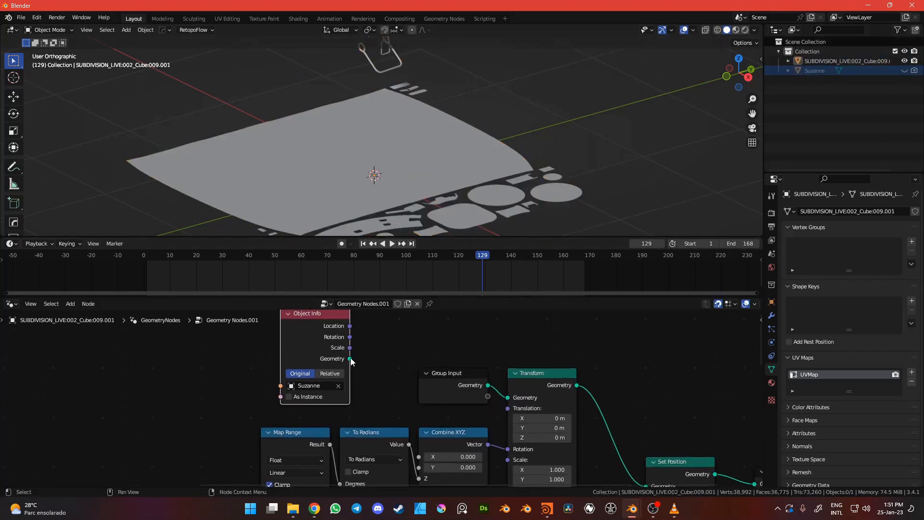
left_click_drag(350, 359, 509, 396)
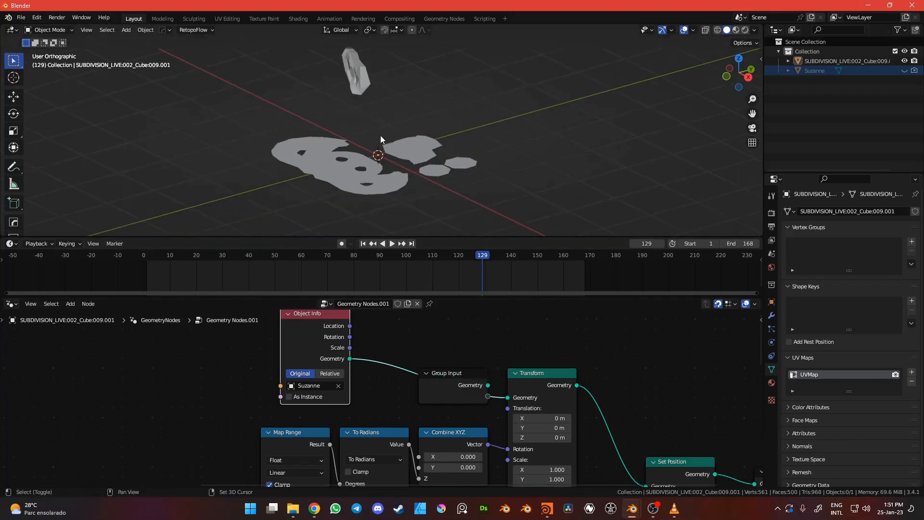
Play the animation from frame 1 in a maximized viewport, watch Suzanne unfold from several angles, then stop playback.
middle_click_drag(381, 136, 384, 149, "shift")
key("shift+Left")
key("space")
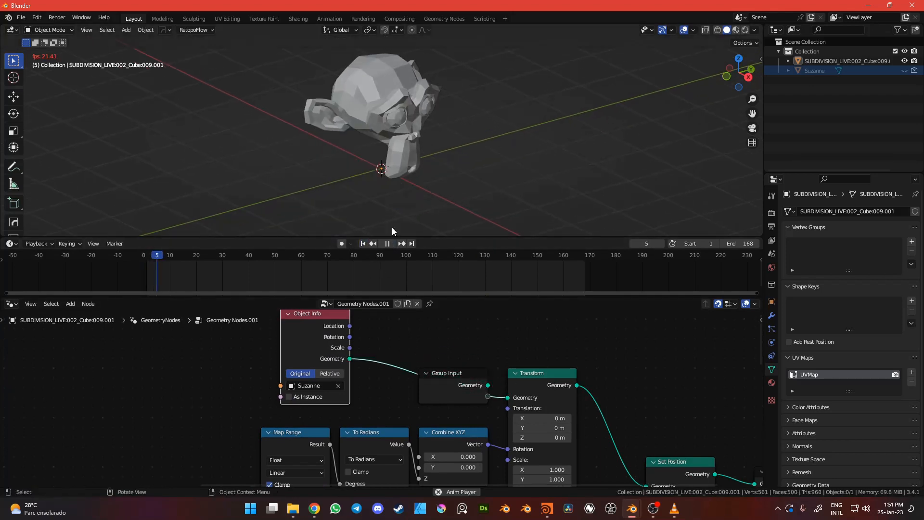
key("ctrl+space")
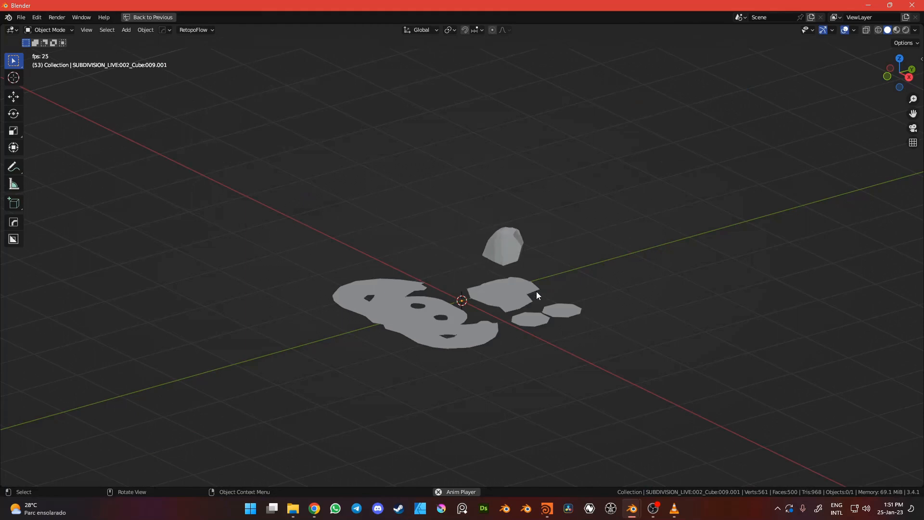
scroll(568, 277, "up", 2)
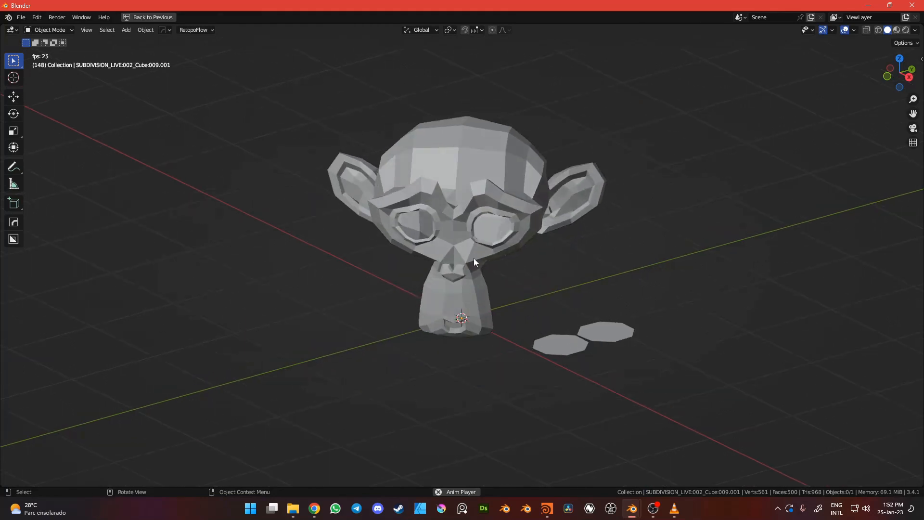
middle_click_drag(586, 247, 513, 264)
key("ctrl+space")
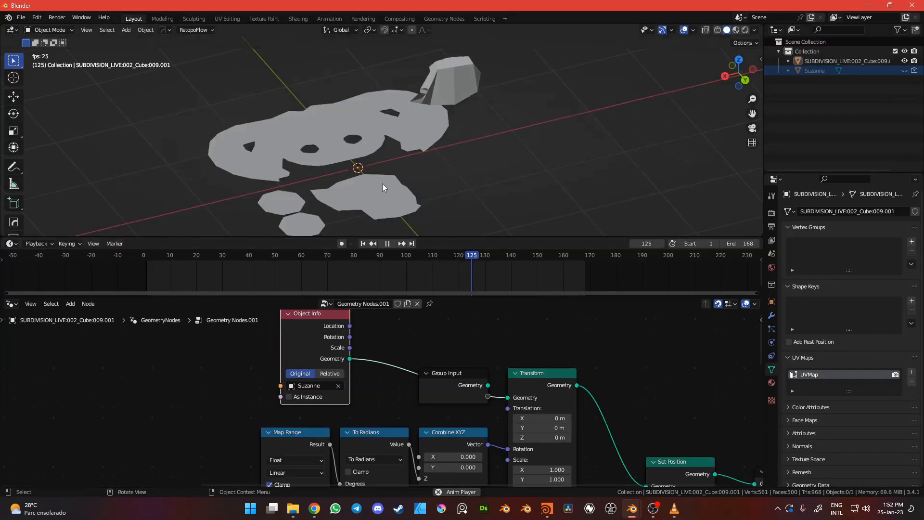
middle_click_drag(392, 325, 403, 324)
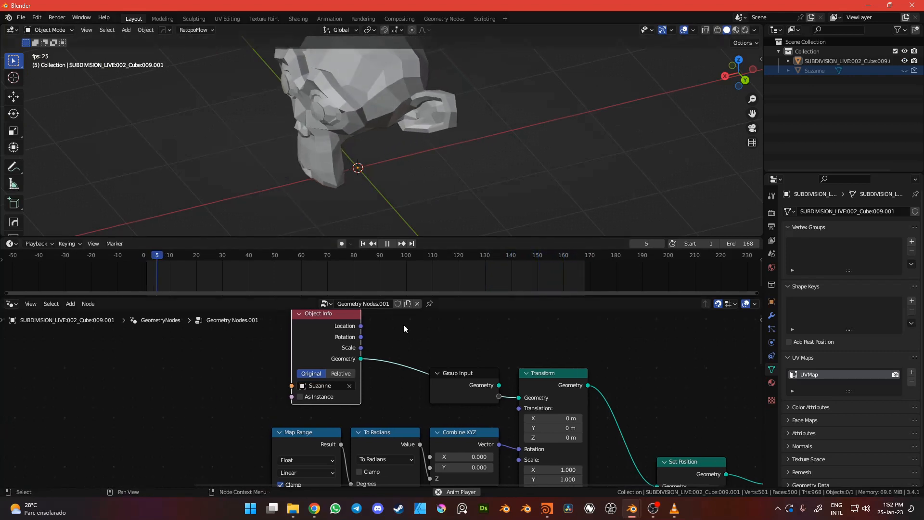
left_click(389, 245)
key("alt+Tab")
left_click(571, 140)
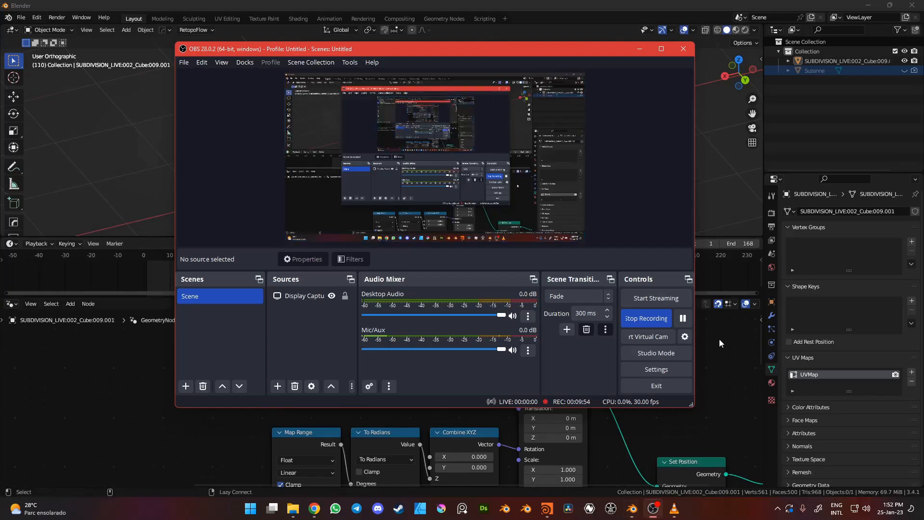